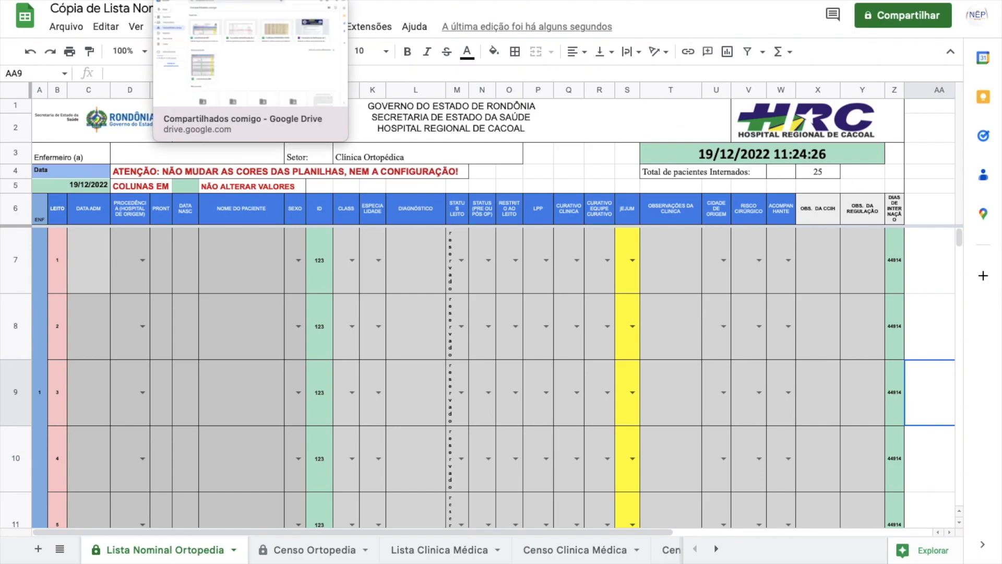
Step: Select the DIAS DE INTERNAÇÃO column Z, the ID column I, and patient name cell G9
{"action": "left_click", "coordinate": [245, 1]}
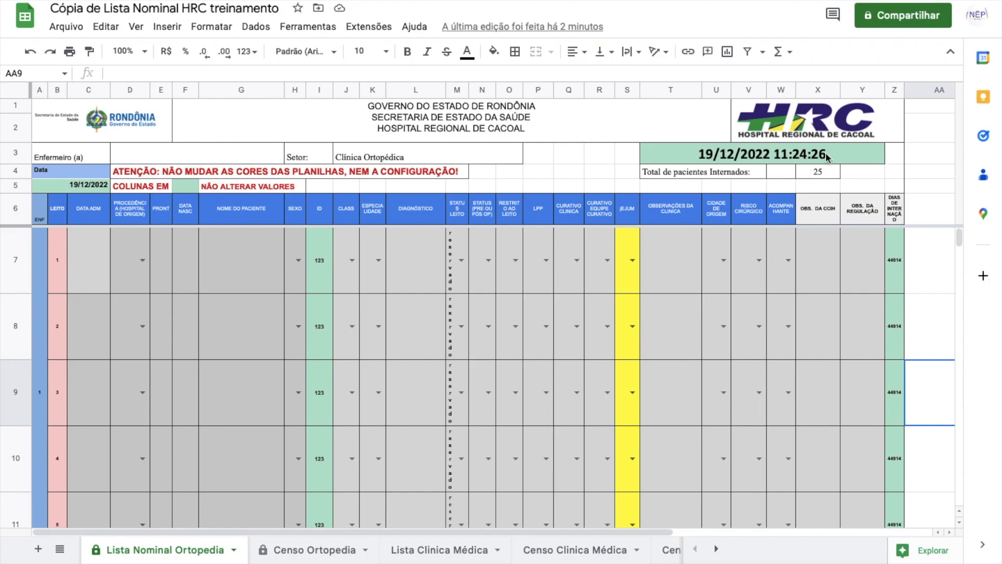
{"action": "left_click", "coordinate": [894, 89]}
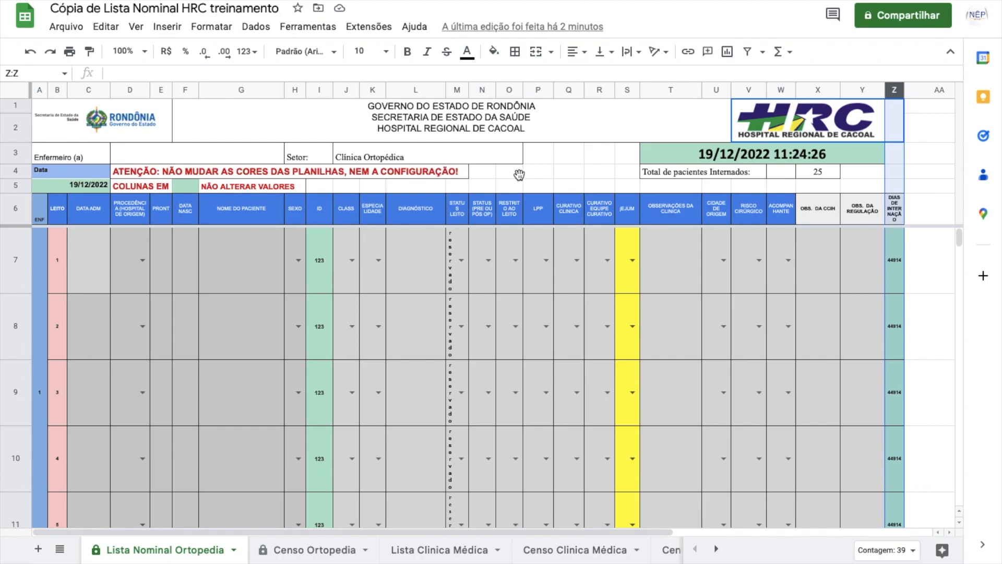
{"action": "left_click", "coordinate": [320, 91]}
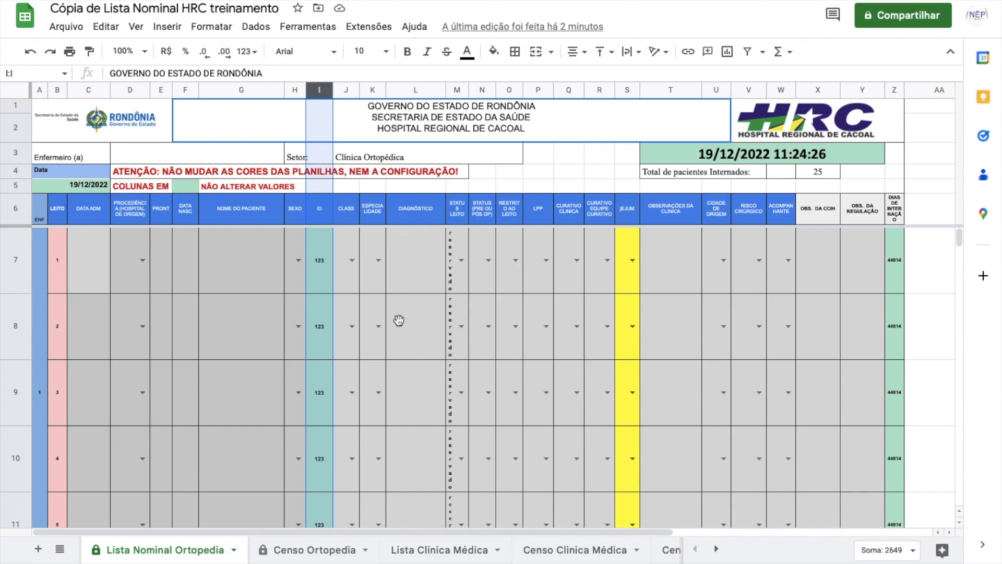
{"action": "left_click", "coordinate": [249, 389]}
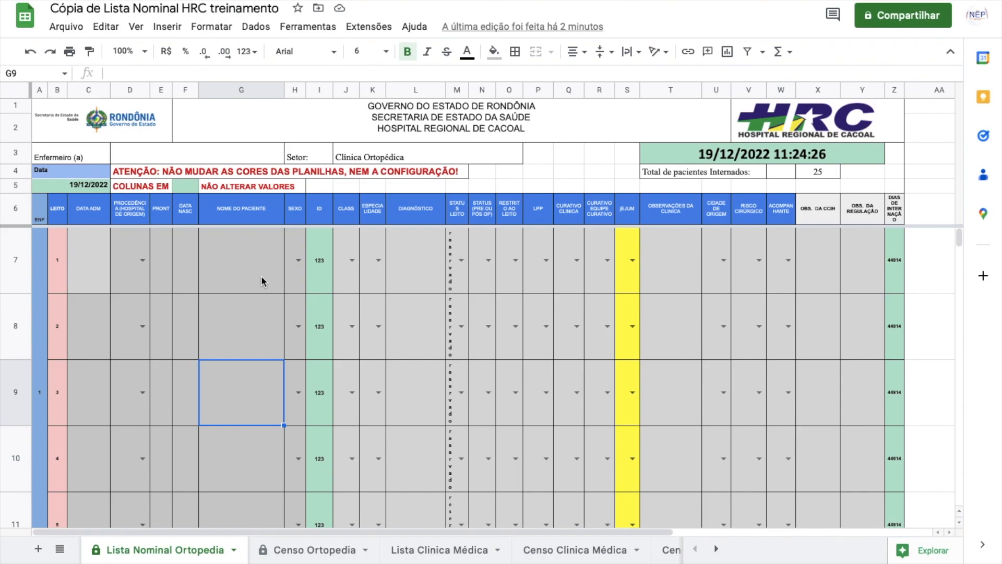
{"action": "scroll", "coordinate": [230, 334], "scroll_direction": "down", "scroll_amount": 5}
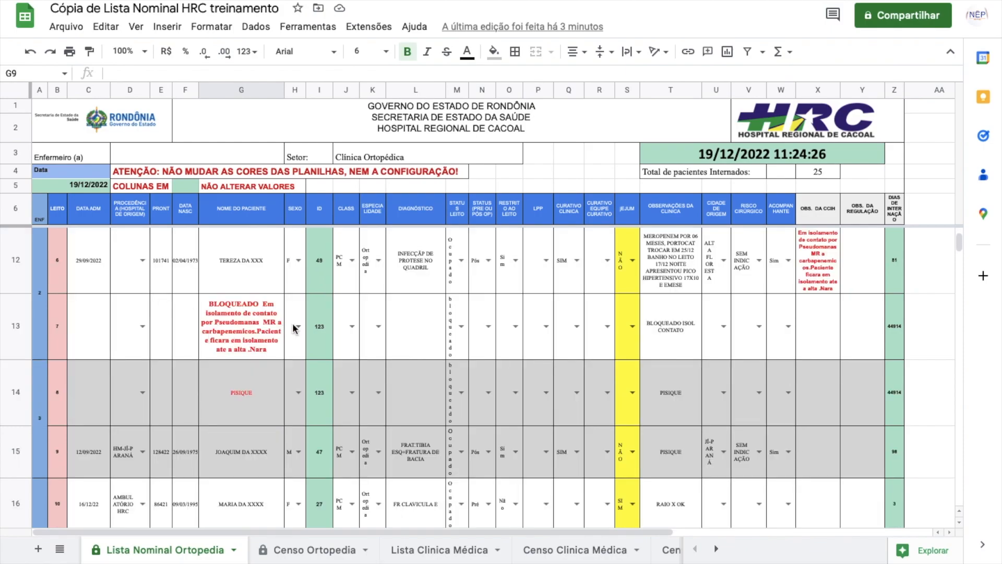
{"action": "scroll", "coordinate": [269, 329], "scroll_direction": "up", "scroll_amount": 4}
{"action": "scroll", "coordinate": [268, 328], "scroll_direction": "up", "scroll_amount": 1}
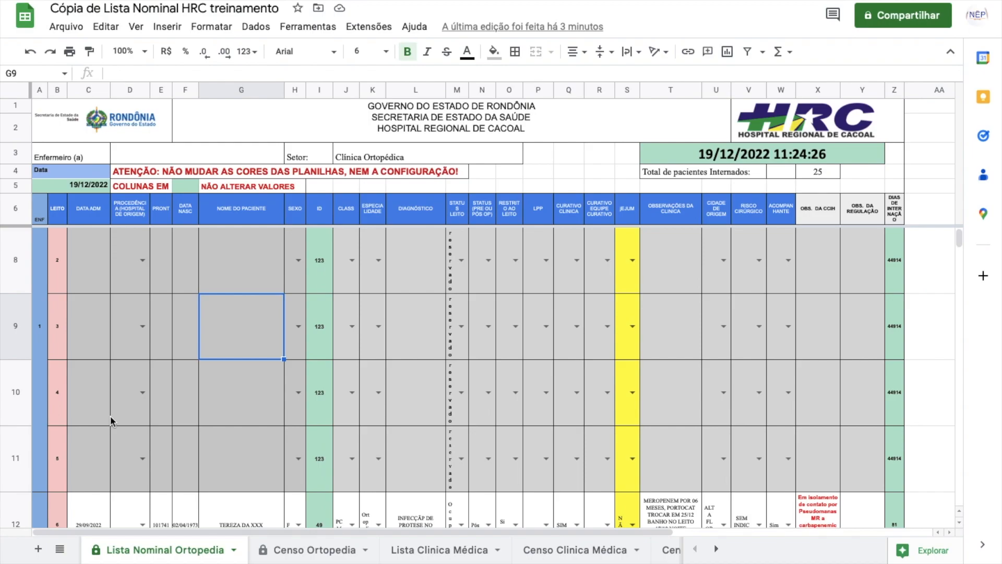
{"action": "scroll", "coordinate": [111, 420], "scroll_direction": "down", "scroll_amount": 3}
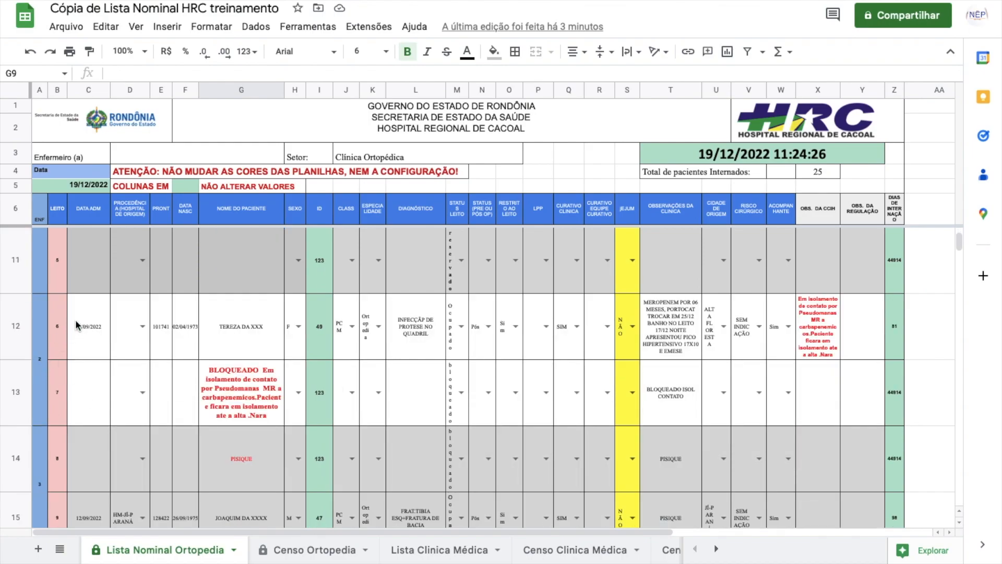
{"action": "scroll", "coordinate": [79, 427], "scroll_direction": "down", "scroll_amount": 2}
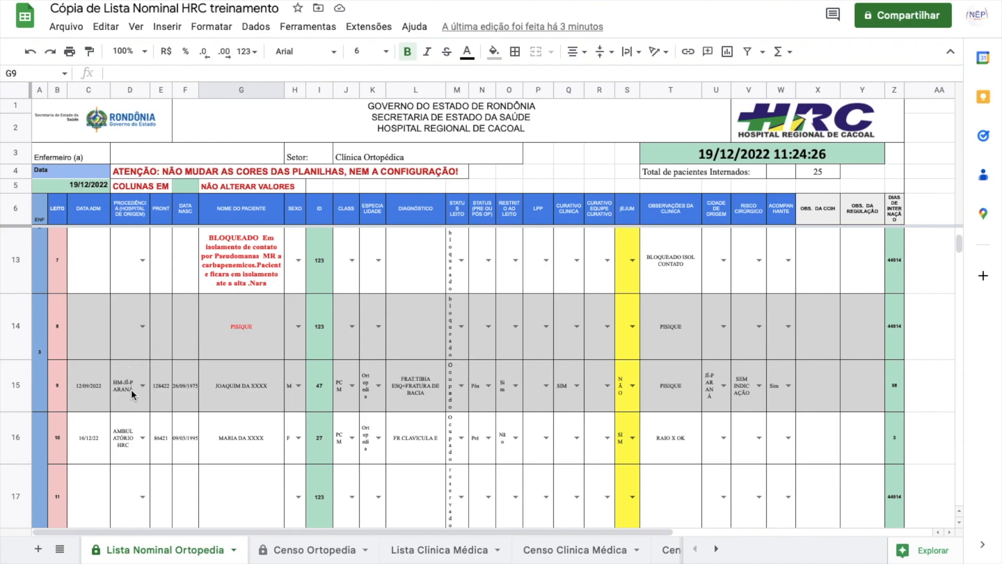
{"action": "scroll", "coordinate": [131, 389], "scroll_direction": "up", "scroll_amount": 5}
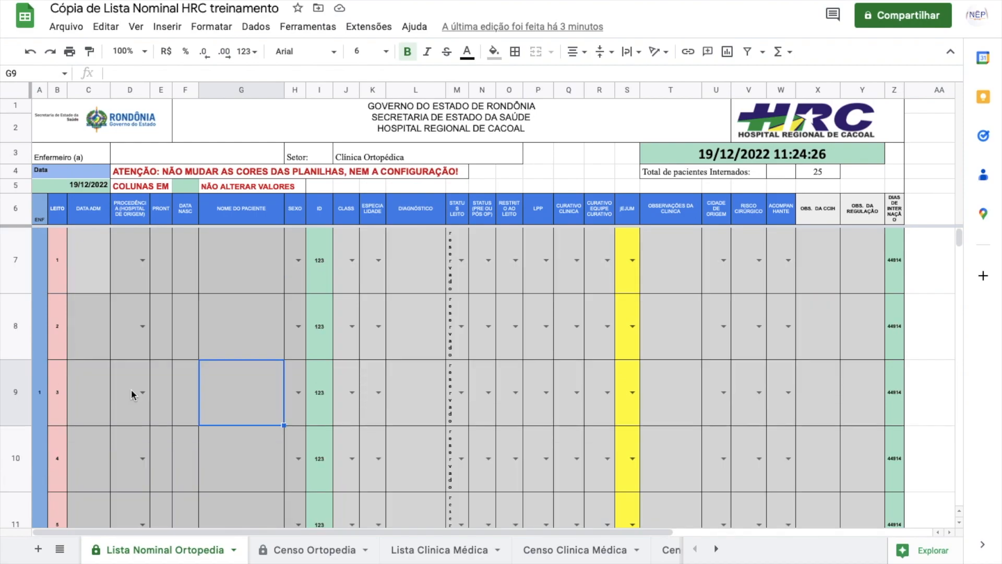
{"action": "scroll", "coordinate": [421, 373], "scroll_direction": "down", "scroll_amount": 2}
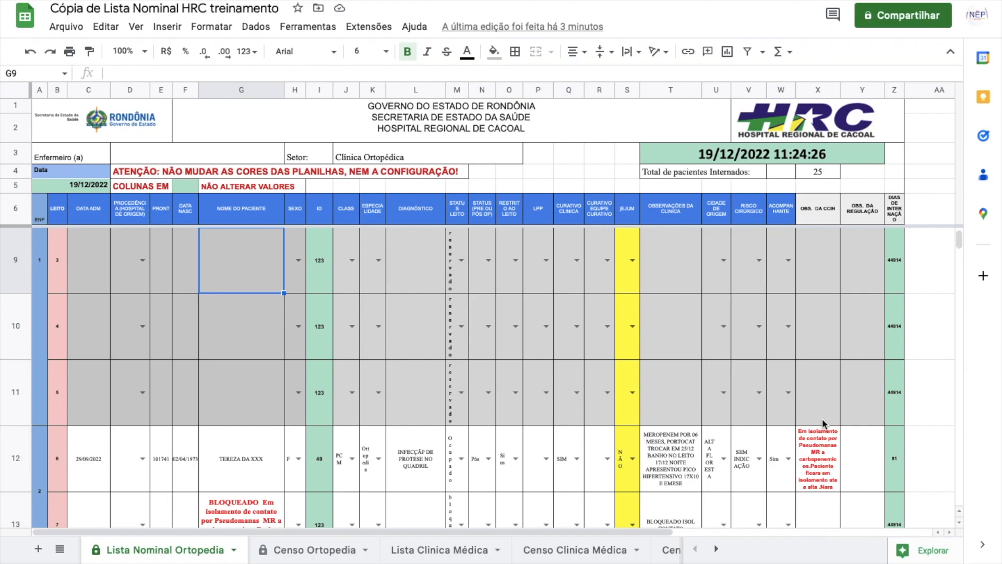
Step: With T12 selected, zoom the sheet to 125%
{"action": "left_click", "coordinate": [669, 451]}
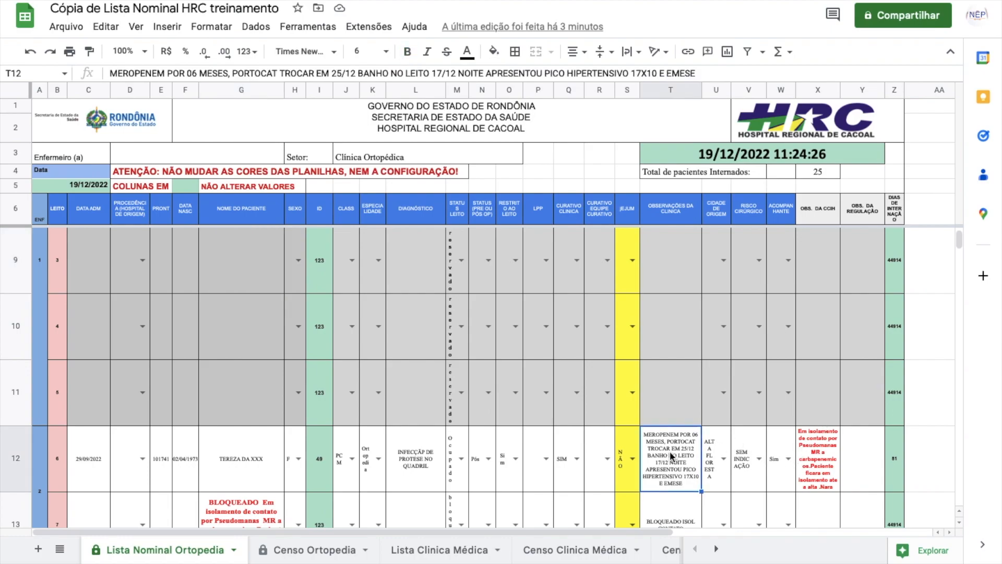
{"action": "left_click", "coordinate": [145, 51]}
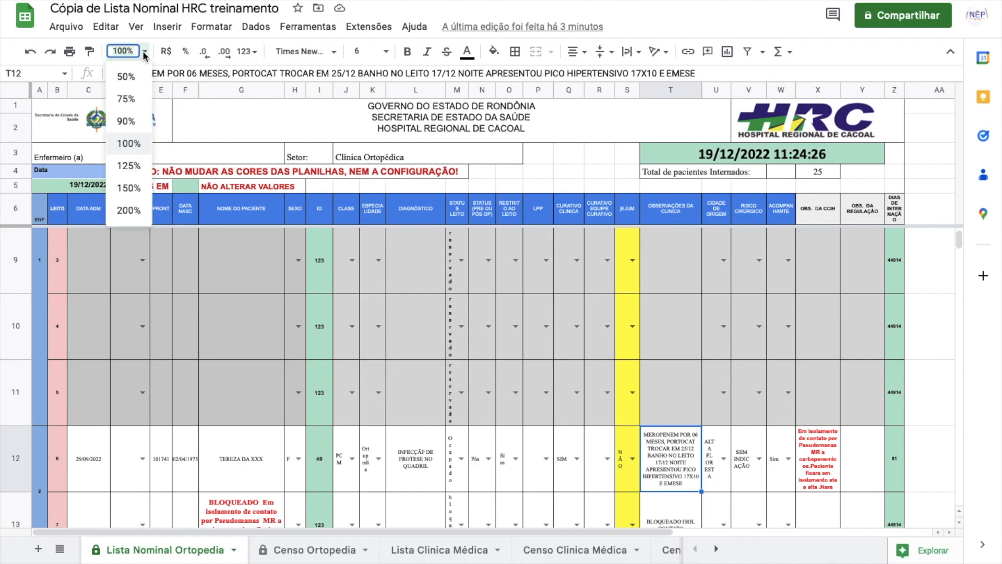
{"action": "left_click", "coordinate": [128, 167]}
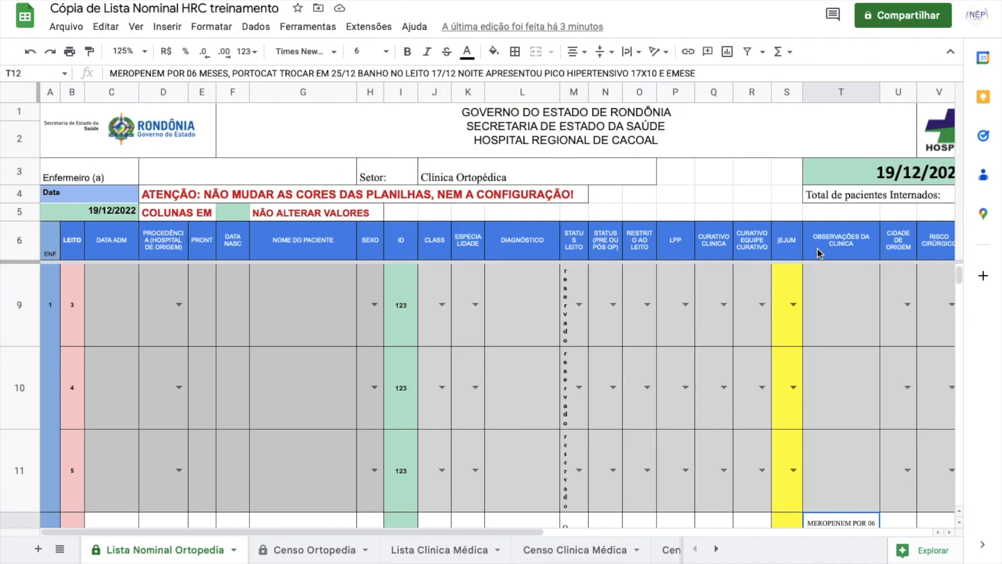
Step: Select the empty observations cell T9, then the patient name cell G15
{"action": "left_click", "coordinate": [845, 287]}
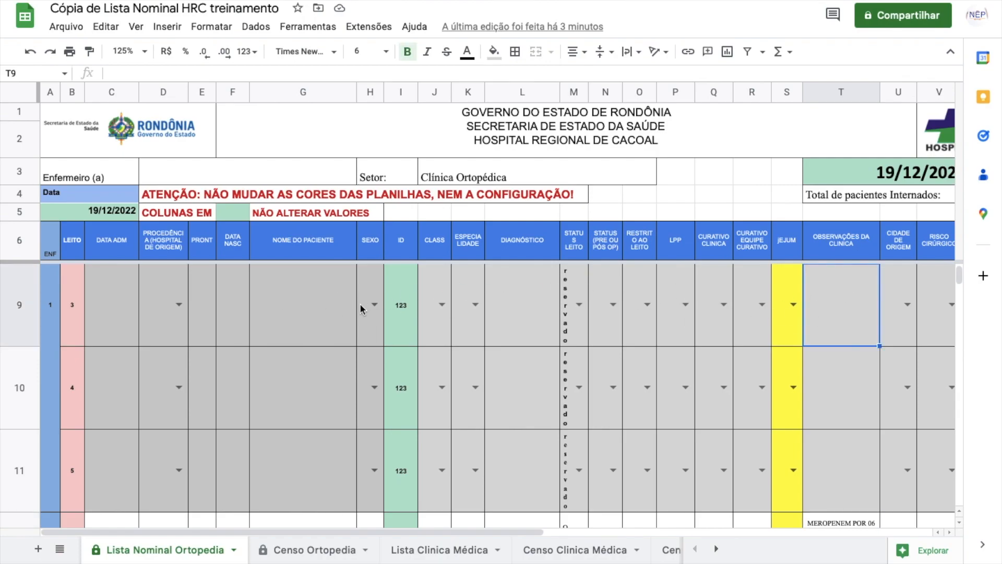
{"action": "scroll", "coordinate": [700, 333], "scroll_direction": "down", "scroll_amount": 5}
{"action": "scroll", "coordinate": [700, 333], "scroll_direction": "up", "scroll_amount": 1}
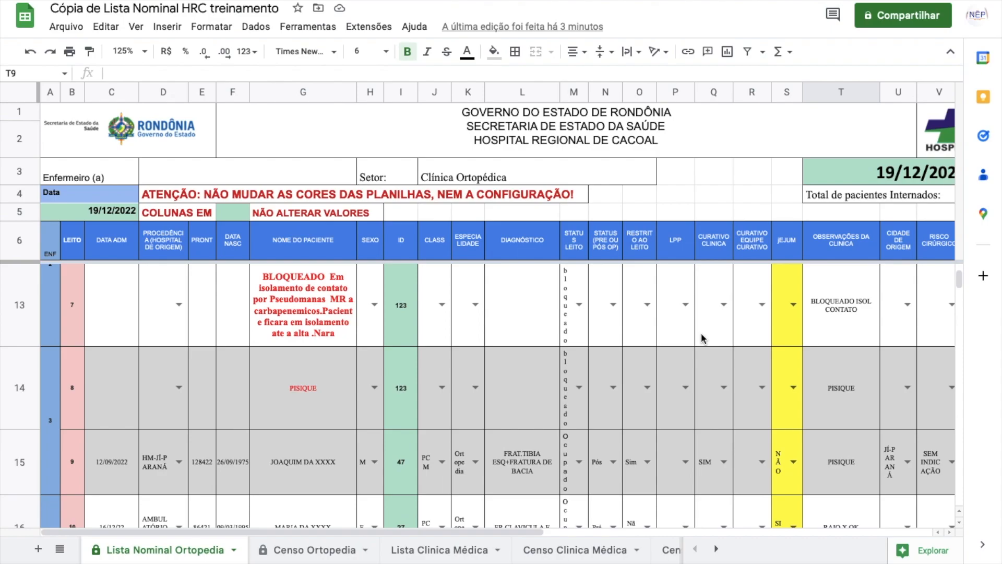
{"action": "scroll", "coordinate": [331, 391], "scroll_direction": "down", "scroll_amount": 1}
{"action": "scroll", "coordinate": [331, 391], "scroll_direction": "up", "scroll_amount": 1}
{"action": "scroll", "coordinate": [330, 390], "scroll_direction": "down", "scroll_amount": 1}
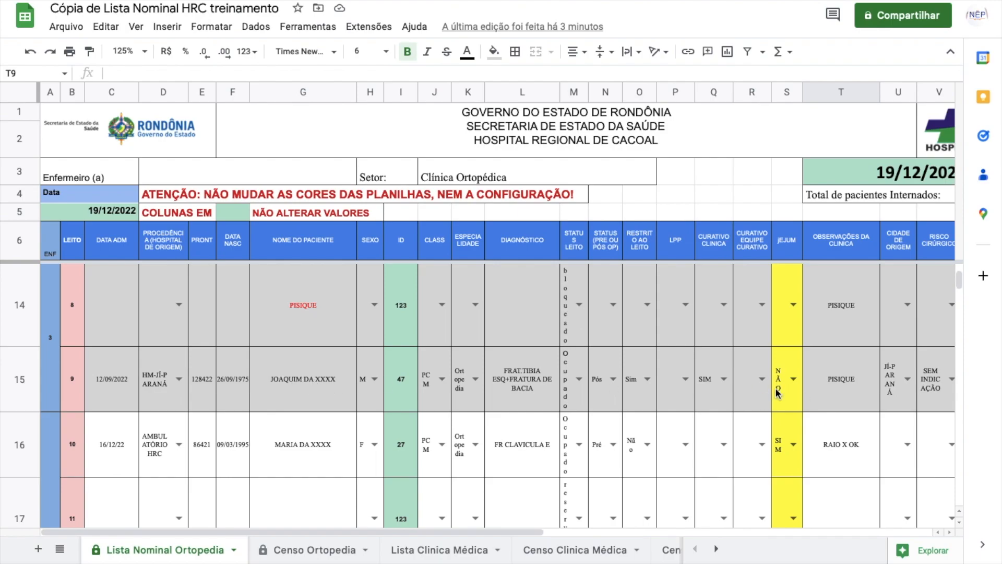
{"action": "left_click", "coordinate": [313, 383]}
Step: Start a comment on patient name cell G15, then dismiss it by selecting T15 and scroll up
{"action": "right_click", "coordinate": [307, 375]}
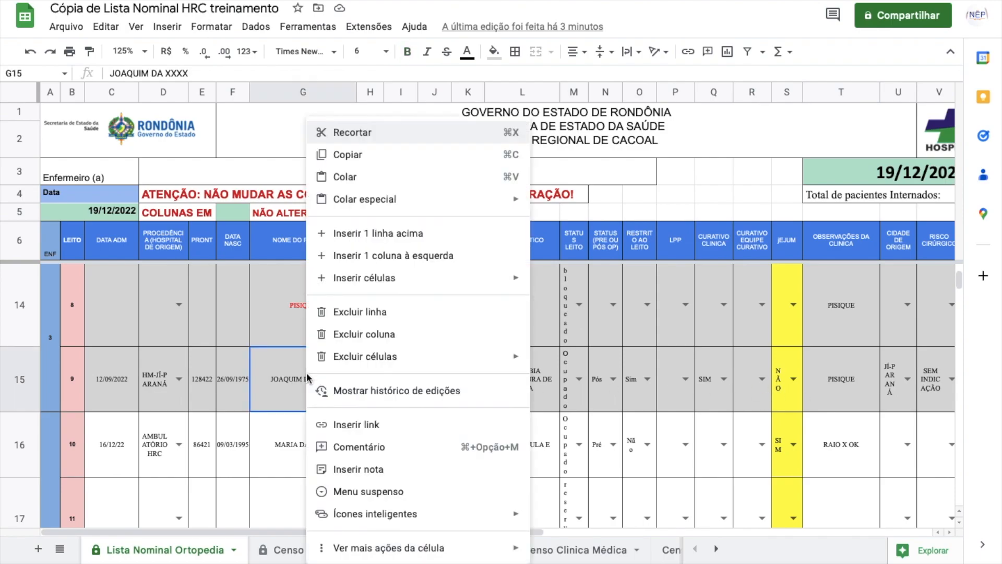
{"action": "left_click", "coordinate": [376, 452]}
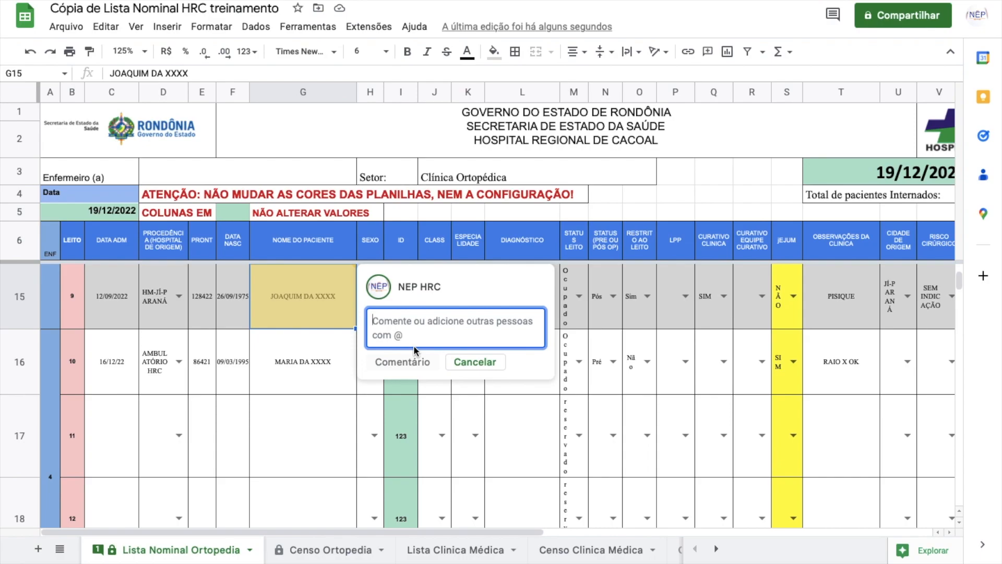
{"action": "left_click", "coordinate": [311, 358]}
{"action": "left_click", "coordinate": [314, 296]}
{"action": "left_click", "coordinate": [860, 305]}
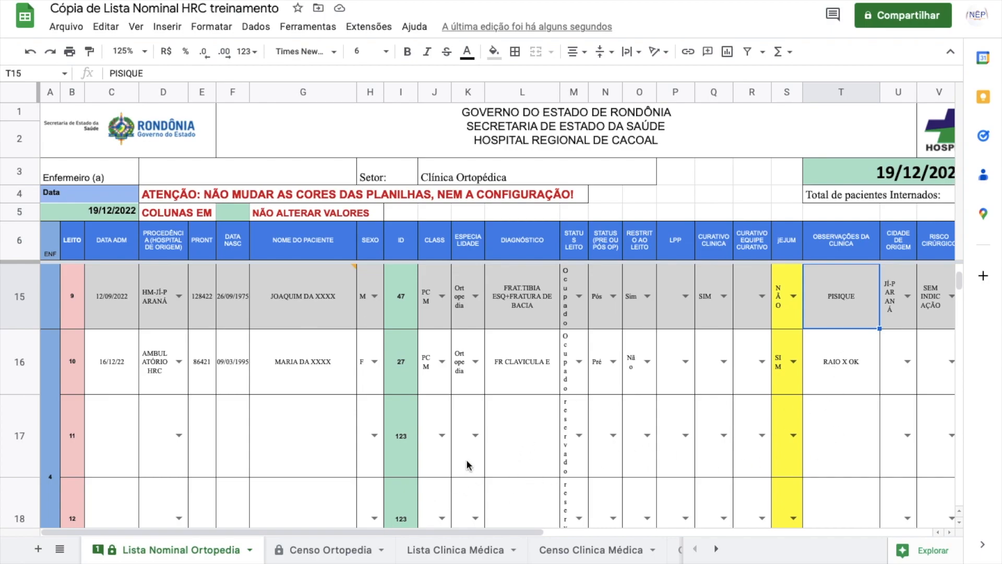
{"action": "scroll", "coordinate": [530, 414], "scroll_direction": "up", "scroll_amount": 8}
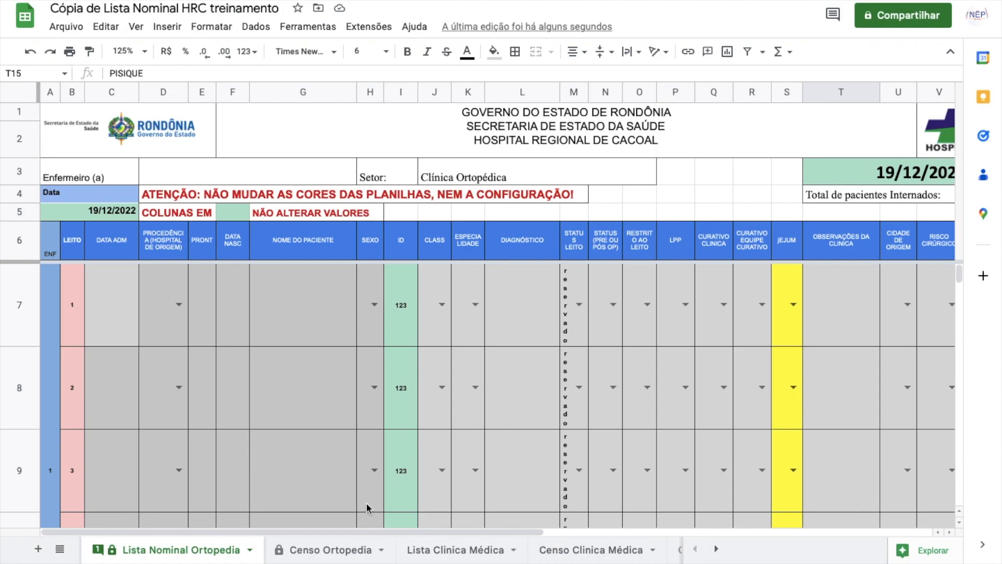
{"action": "left_click", "coordinate": [717, 549]}
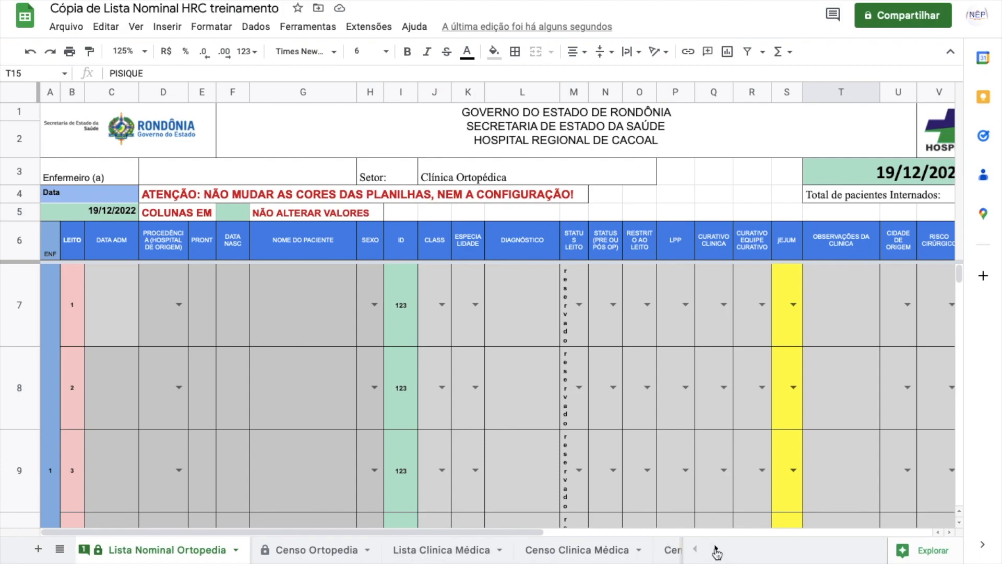
{"action": "left_click", "coordinate": [716, 549]}
{"action": "left_click", "coordinate": [716, 549]}
{"action": "left_click", "coordinate": [717, 549]}
{"action": "left_click", "coordinate": [716, 549]}
{"action": "left_click", "coordinate": [697, 549]}
{"action": "left_click", "coordinate": [697, 549]}
{"action": "left_click", "coordinate": [697, 549]}
{"action": "left_click", "coordinate": [697, 549]}
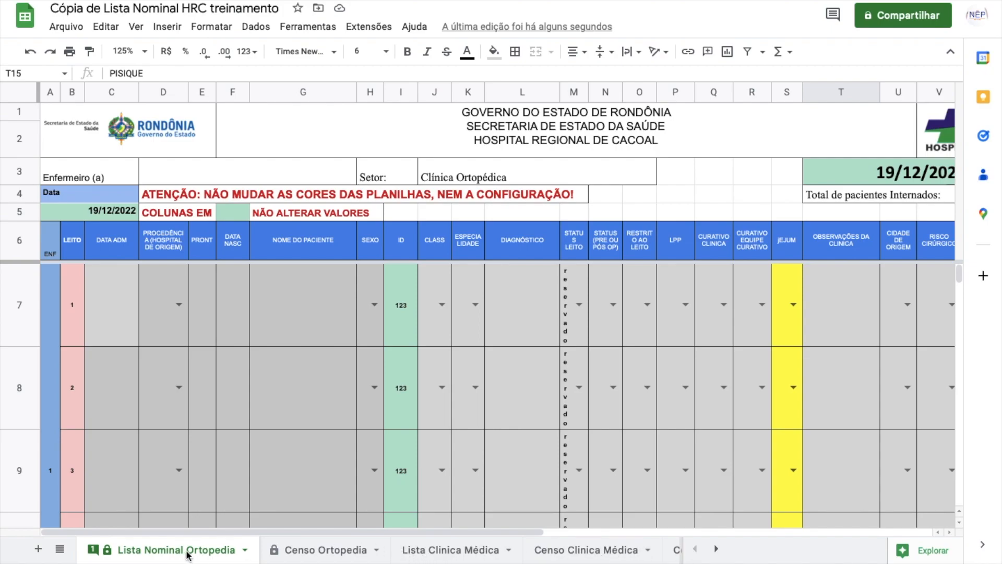
{"action": "left_click", "coordinate": [61, 550]}
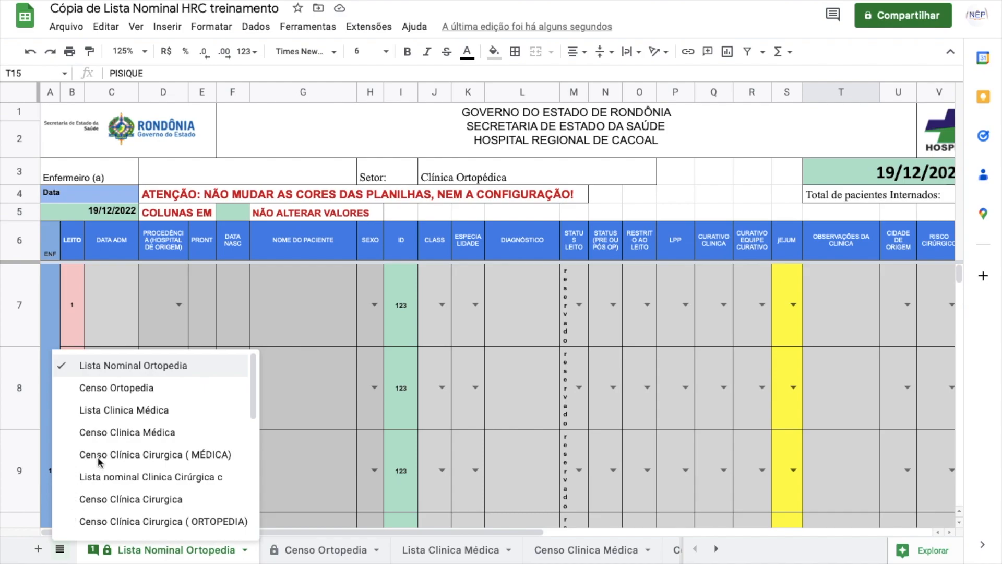
{"action": "left_click_drag", "start_coordinate": [255, 389], "coordinate": [281, 387]}
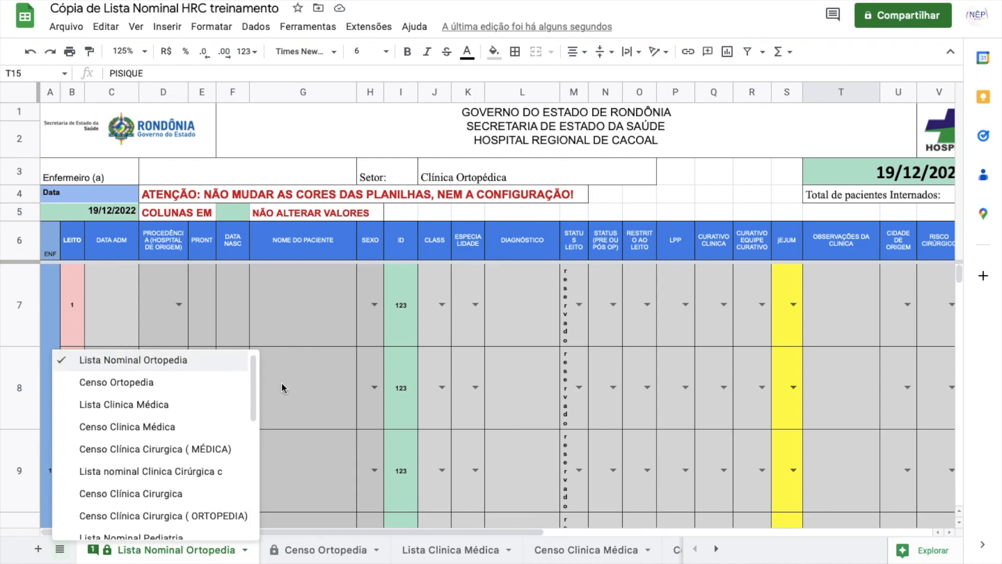
{"action": "left_click", "coordinate": [322, 302]}
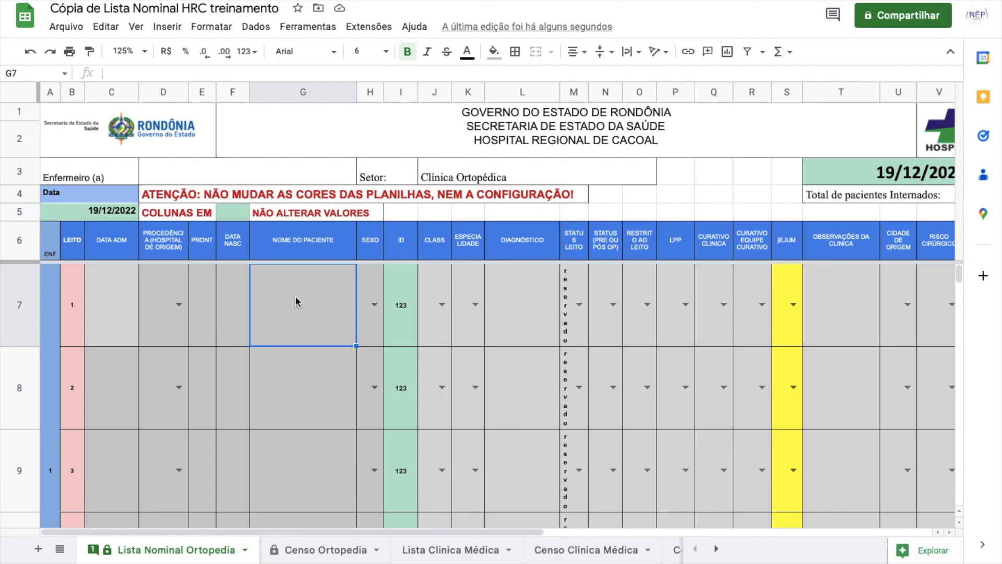
Step: Open find-on-page and search for the patient's name, replacing a trial entry of 14
{"action": "key", "text": "ctrl+f"}
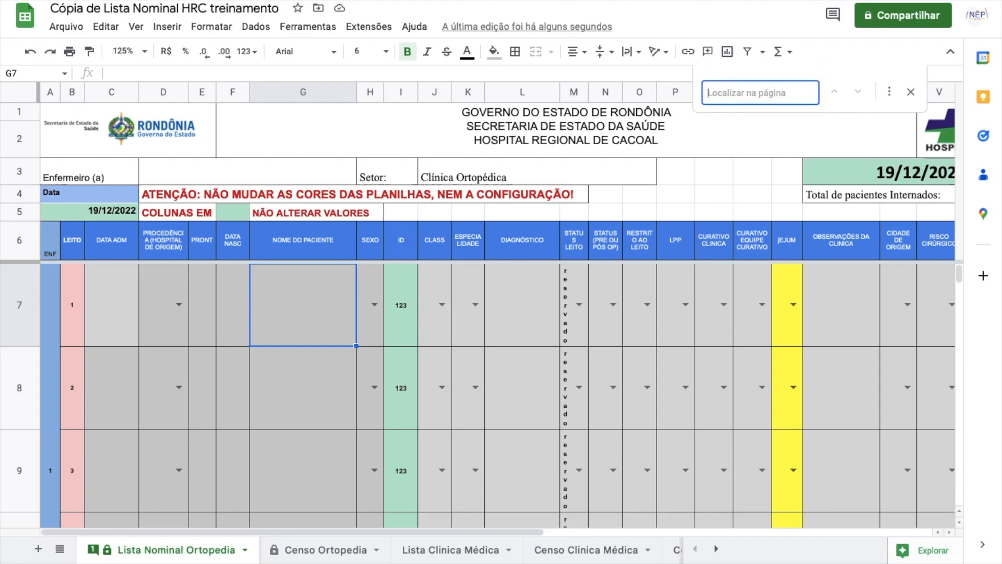
{"action": "type", "text": "14"}
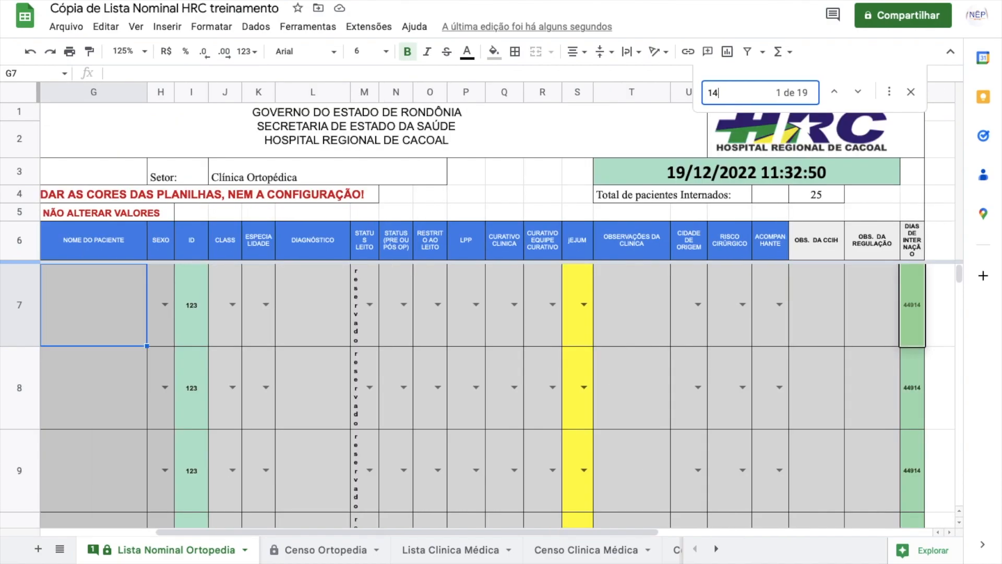
{"action": "key", "text": "BackSpace"}
{"action": "key", "text": "BackSpace"}
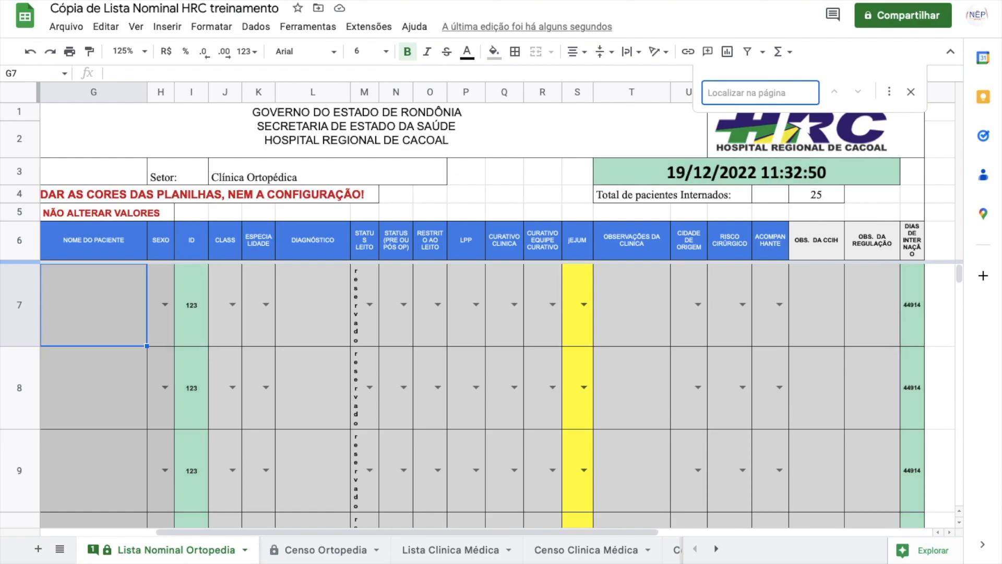
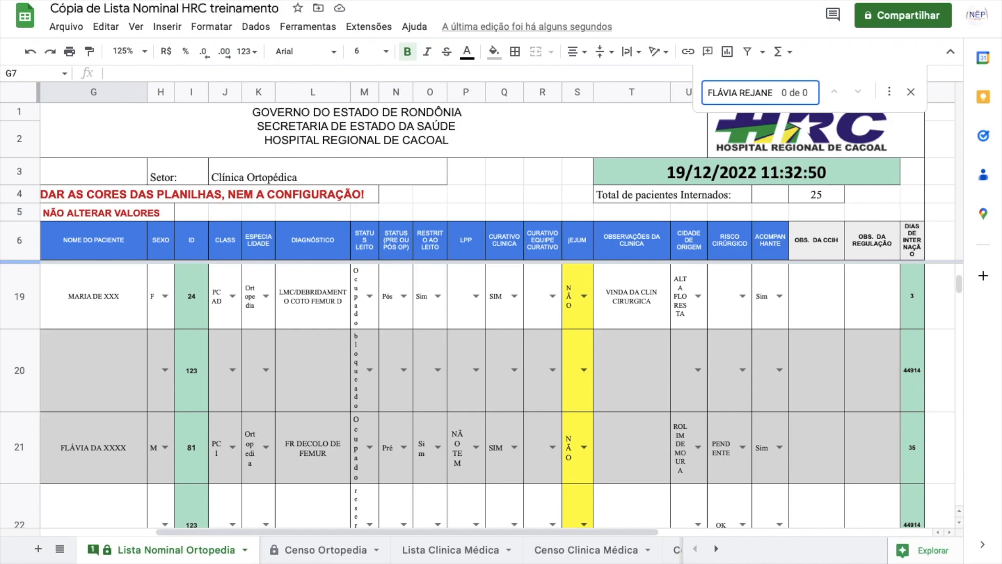
Step: Search every sheet for the patient's name in Find and replace, revealing the UTI 1 match
{"action": "left_click", "coordinate": [889, 91]}
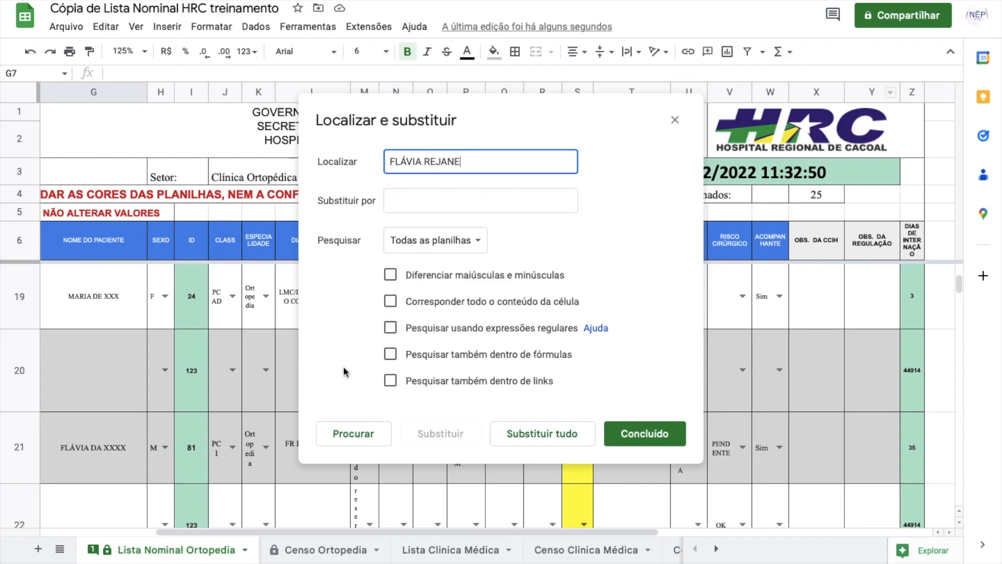
{"action": "left_click", "coordinate": [352, 434]}
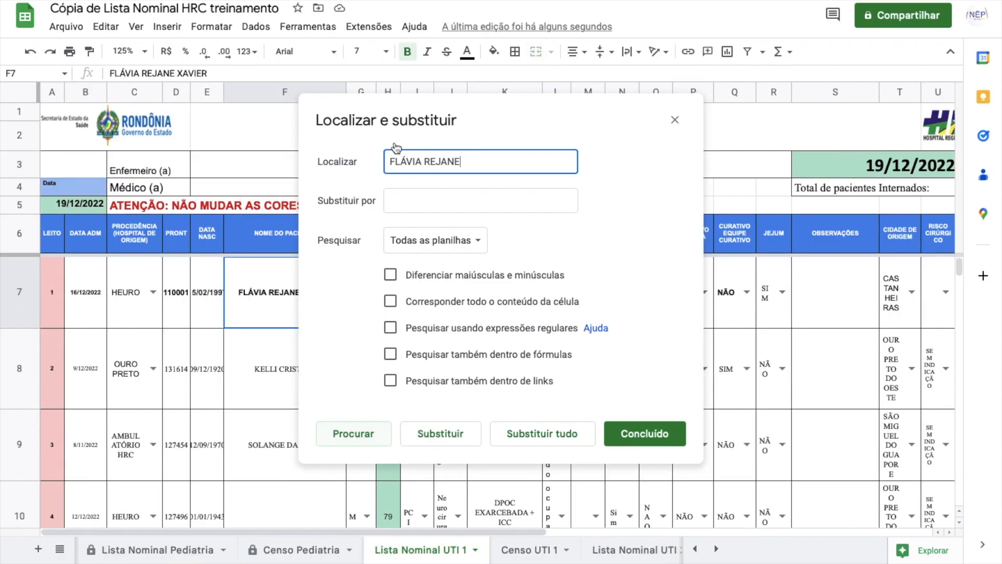
{"action": "left_click_drag", "start_coordinate": [521, 120], "coordinate": [698, 123]}
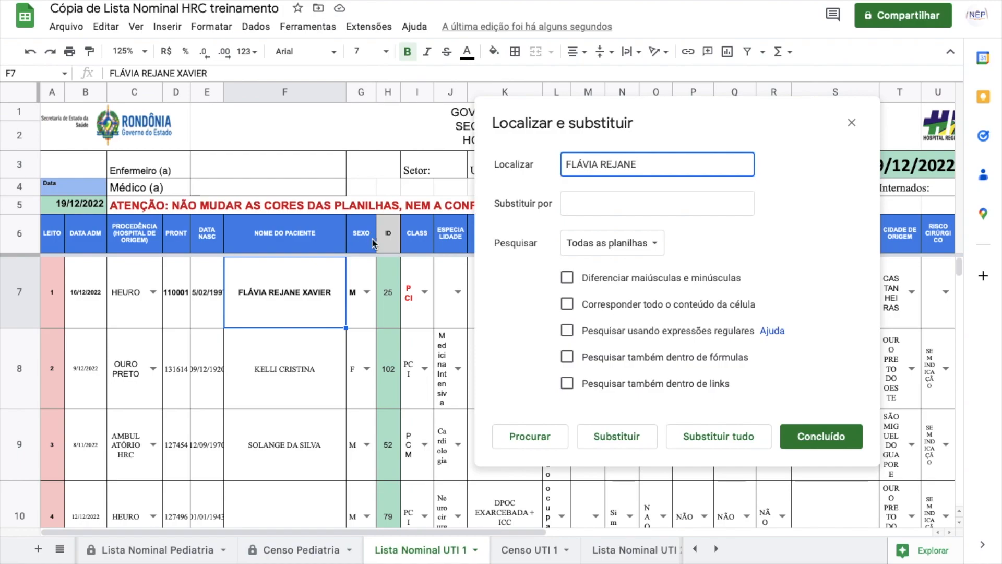
{"action": "left_click", "coordinate": [851, 122]}
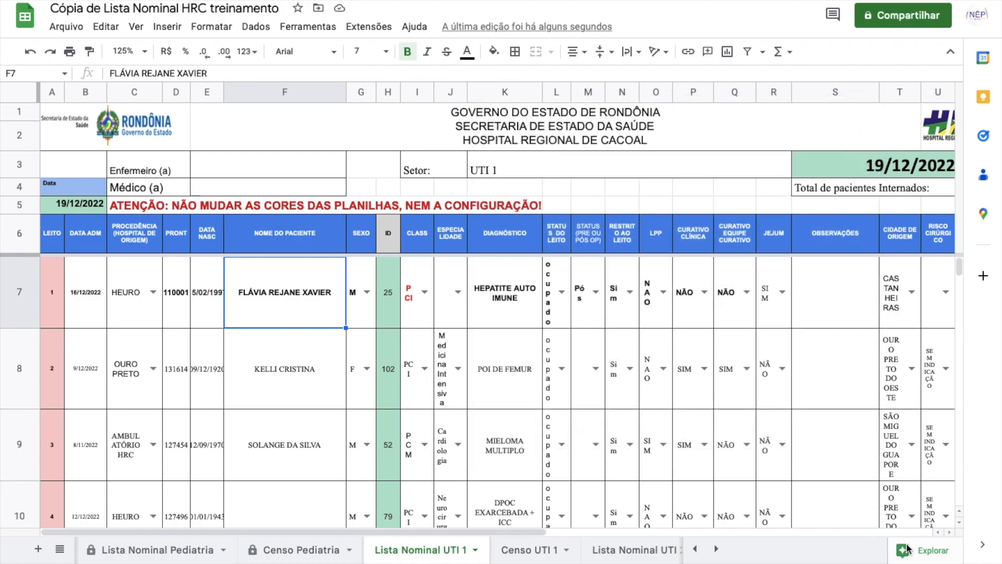
Step: Return to the Lista Nominal Ortopedia sheet
{"action": "left_click", "coordinate": [695, 549]}
{"action": "left_click", "coordinate": [695, 548]}
{"action": "left_click", "coordinate": [694, 549]}
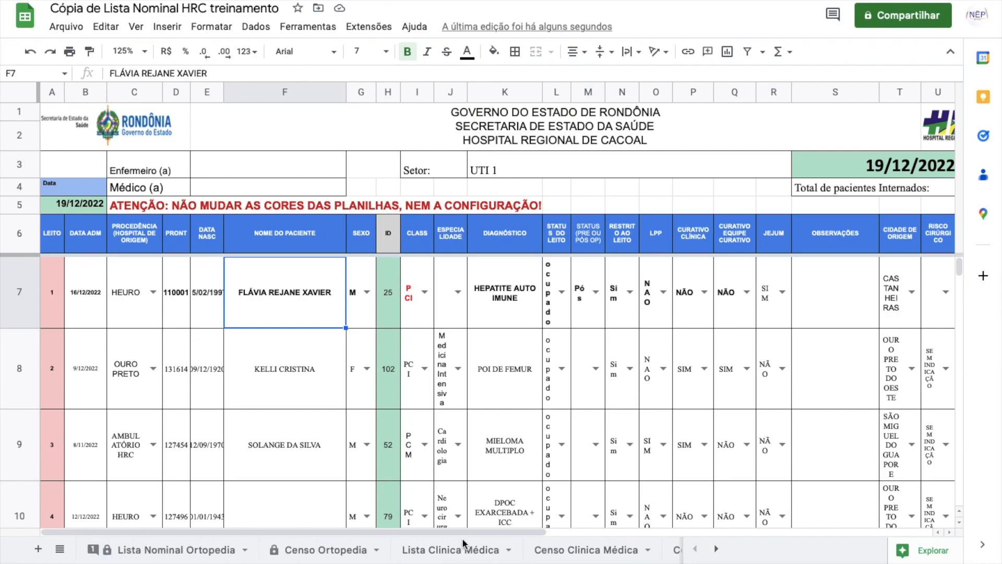
{"action": "left_click", "coordinate": [188, 551]}
Step: Find the patient's record number across all sheets, then close the dialog and scroll to the top
{"action": "key", "text": "ctrl+f"}
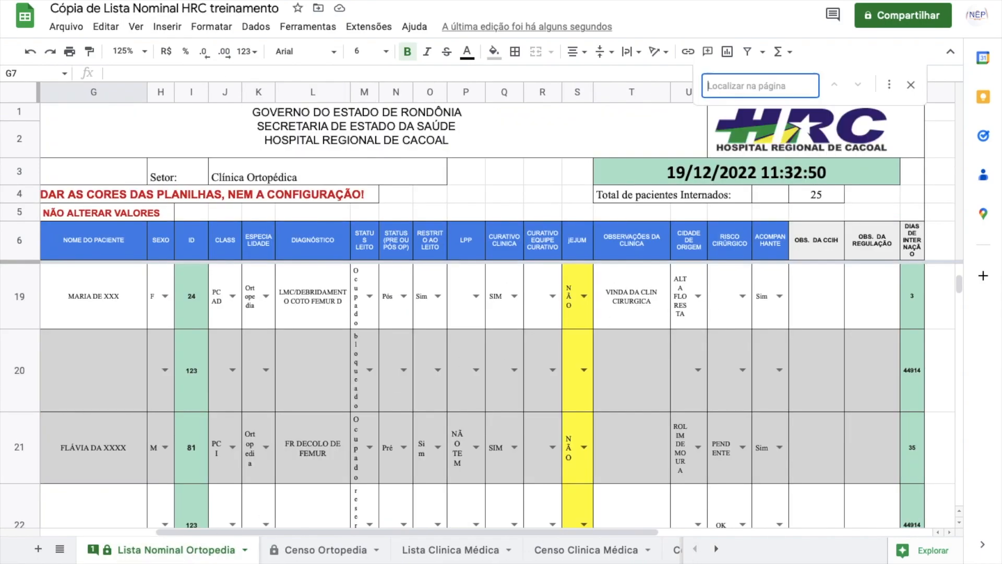
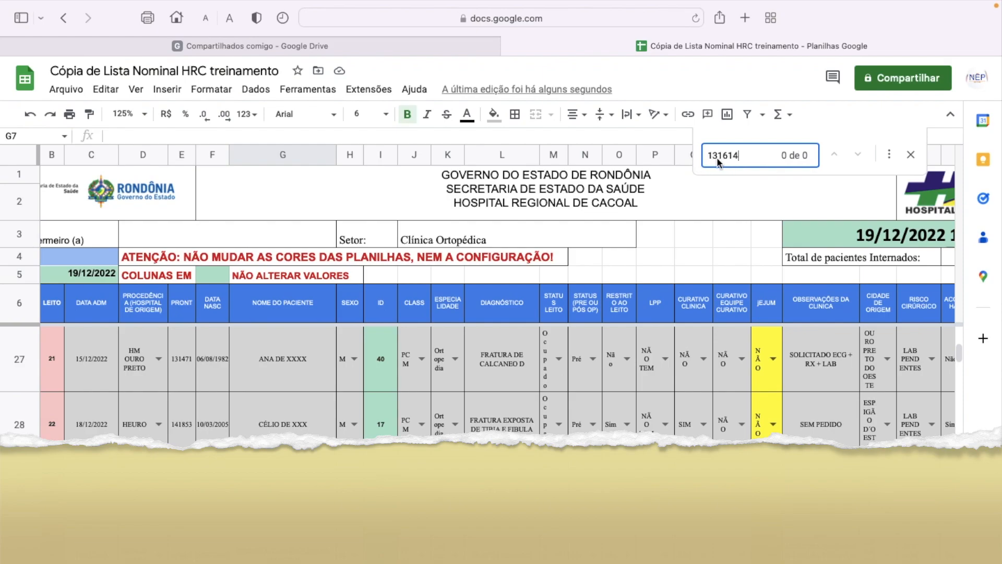
{"action": "left_click", "coordinate": [889, 154]}
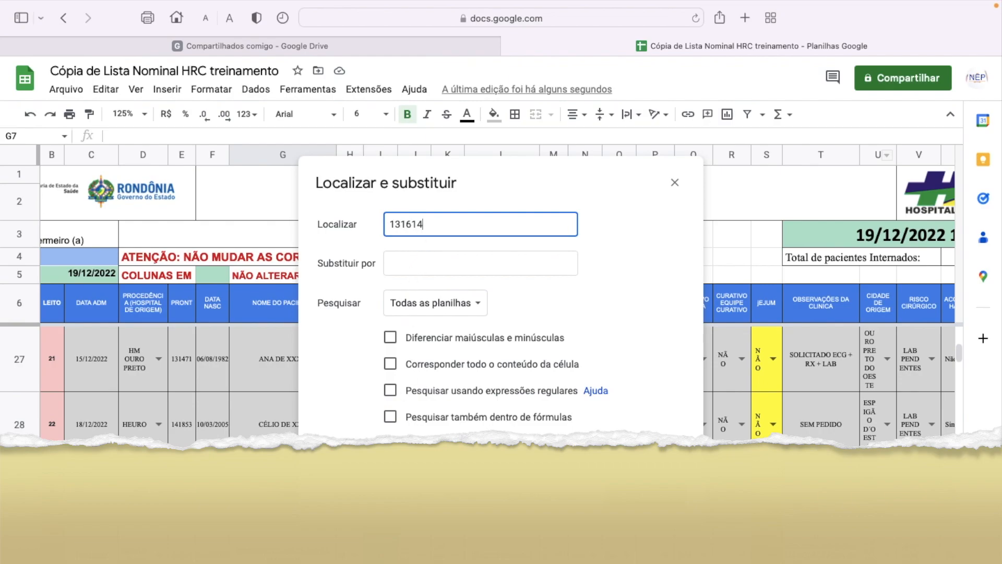
{"action": "key", "text": "Return"}
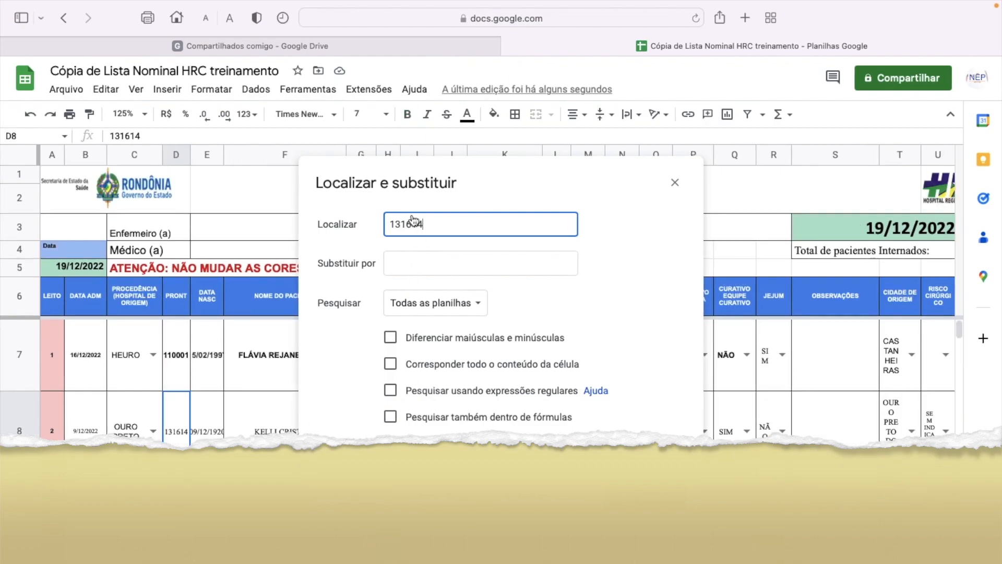
{"action": "left_click_drag", "start_coordinate": [490, 180], "coordinate": [733, 176]}
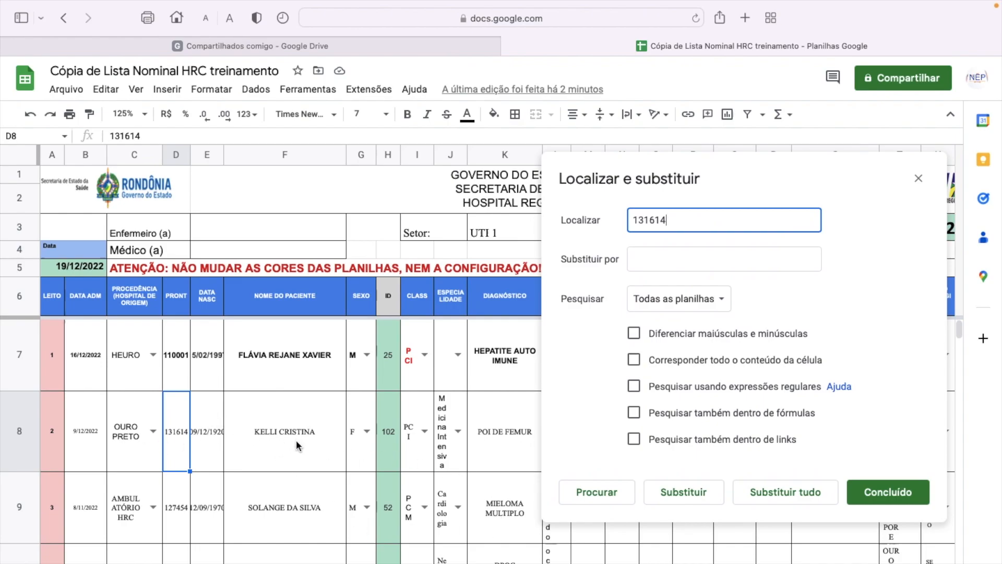
{"action": "left_click", "coordinate": [918, 179]}
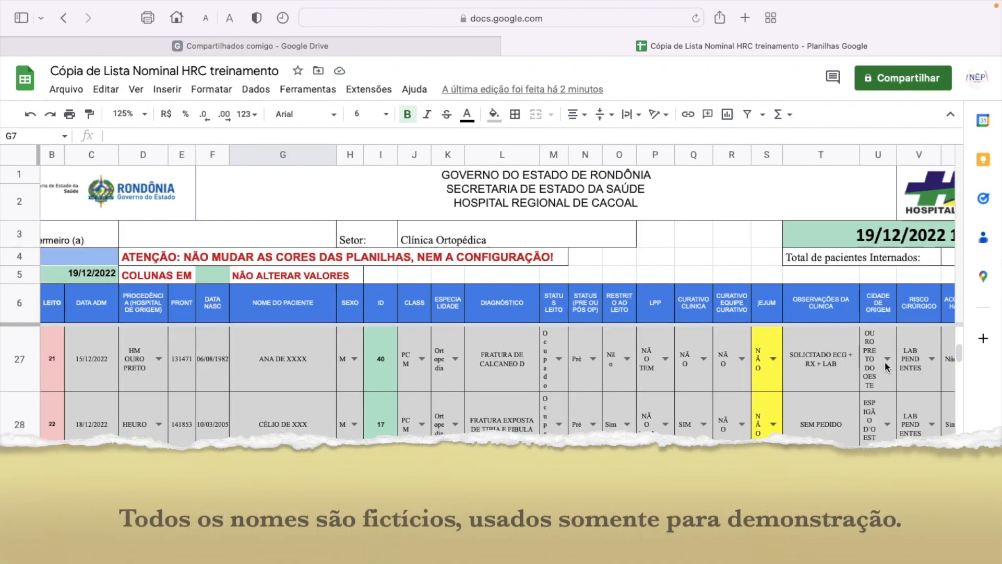
{"action": "left_click_drag", "start_coordinate": [961, 355], "coordinate": [962, 337]}
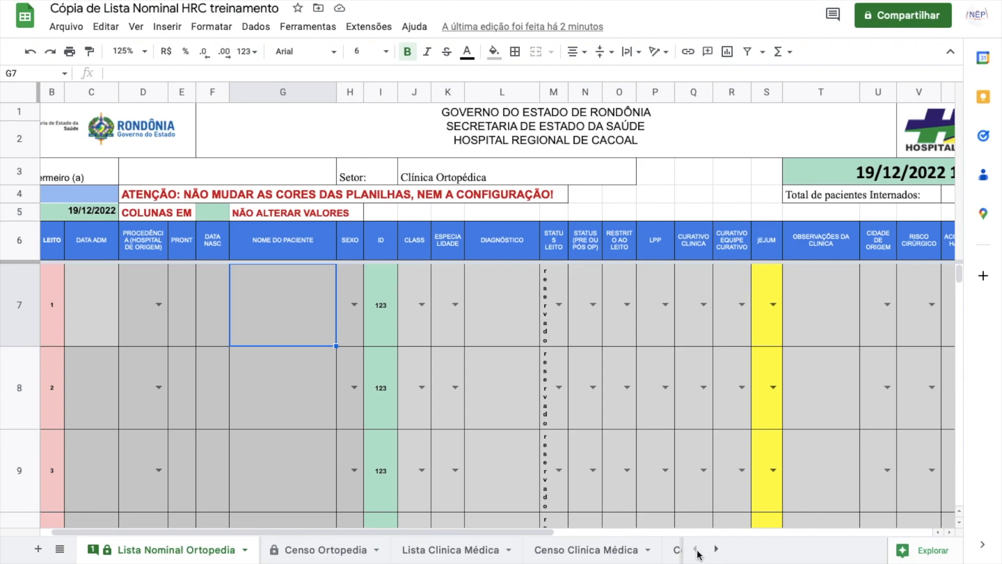
{"action": "left_click", "coordinate": [283, 363]}
{"action": "left_click", "coordinate": [274, 309]}
{"action": "left_click", "coordinate": [173, 165]}
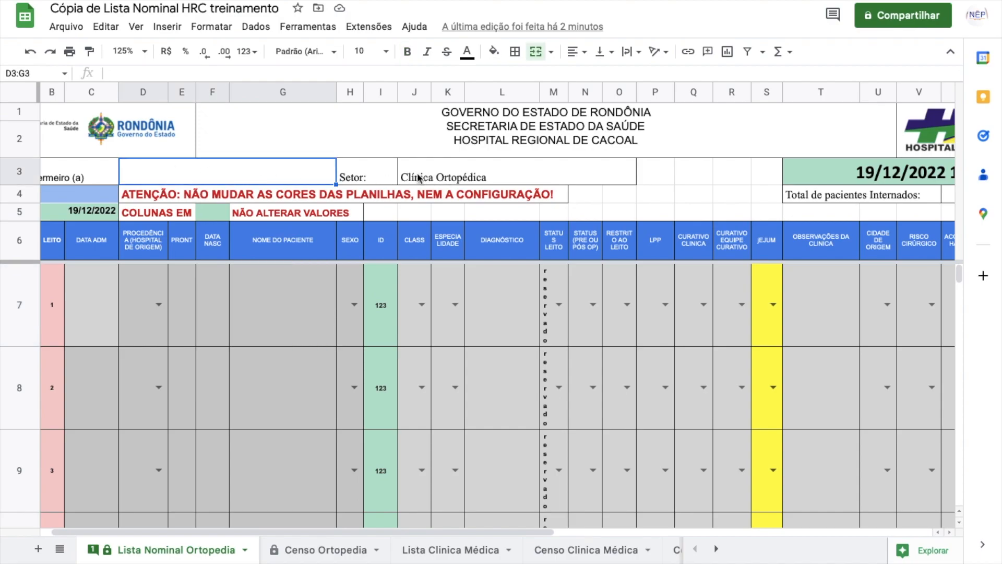
{"action": "left_click", "coordinate": [469, 178]}
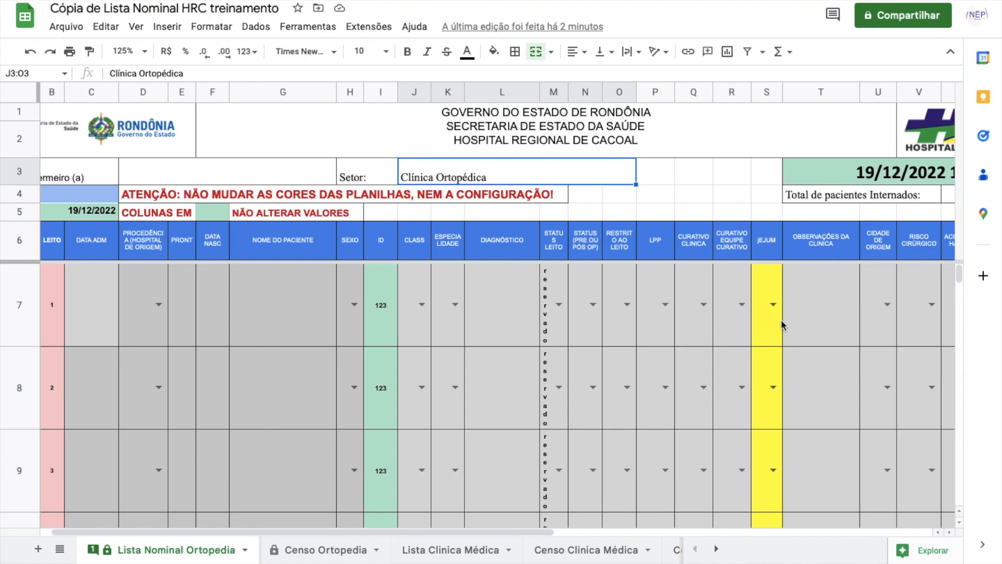
{"action": "left_click", "coordinate": [100, 312]}
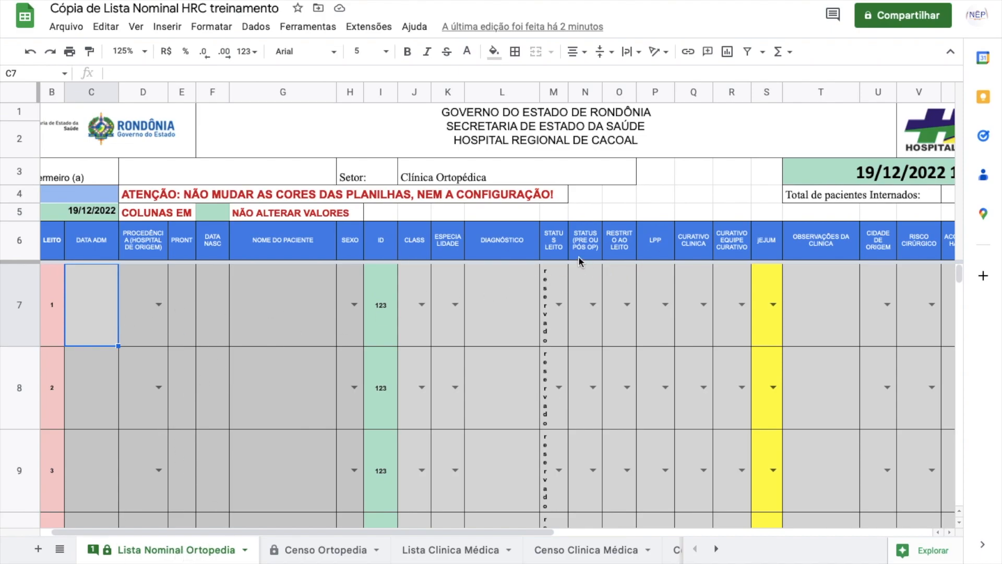
{"action": "double_click", "coordinate": [563, 309]}
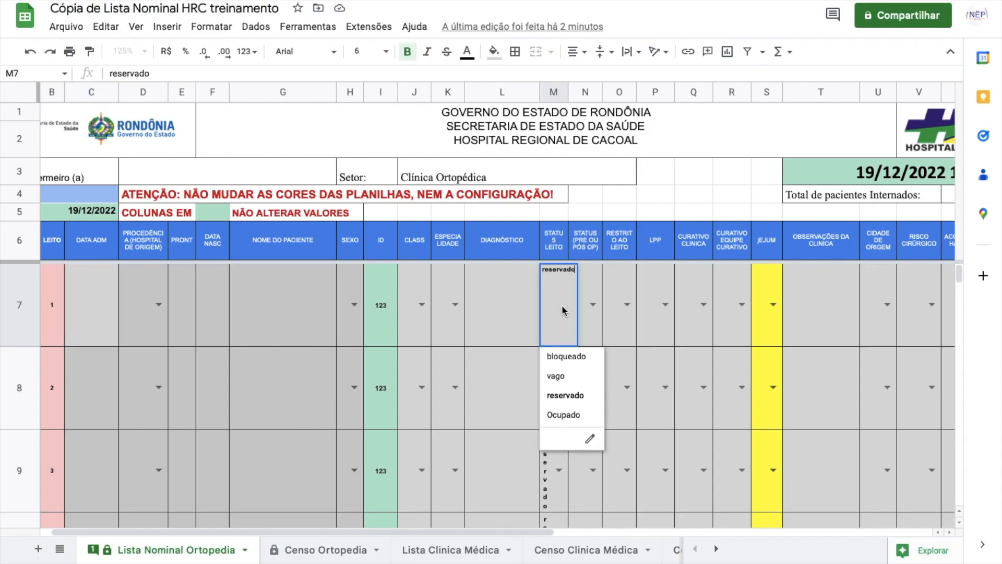
{"action": "left_click", "coordinate": [568, 394]}
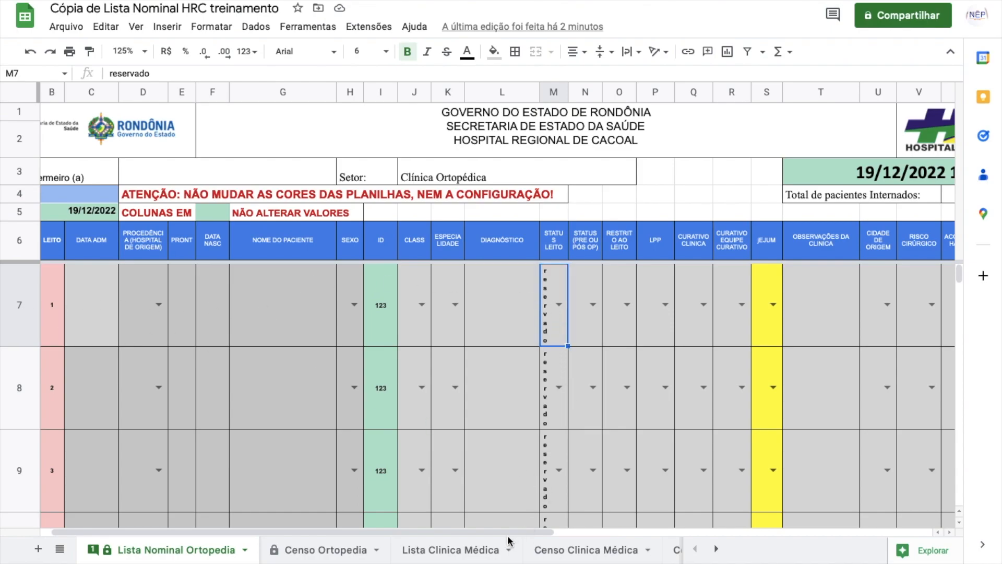
{"action": "left_click_drag", "start_coordinate": [510, 533], "coordinate": [492, 533]}
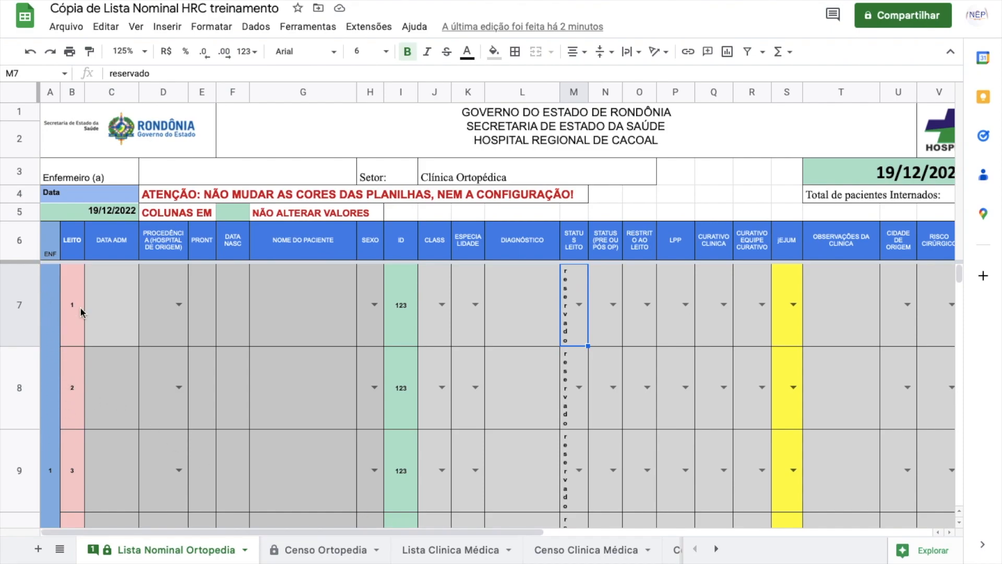
{"action": "scroll", "coordinate": [576, 325], "scroll_direction": "down", "scroll_amount": 20}
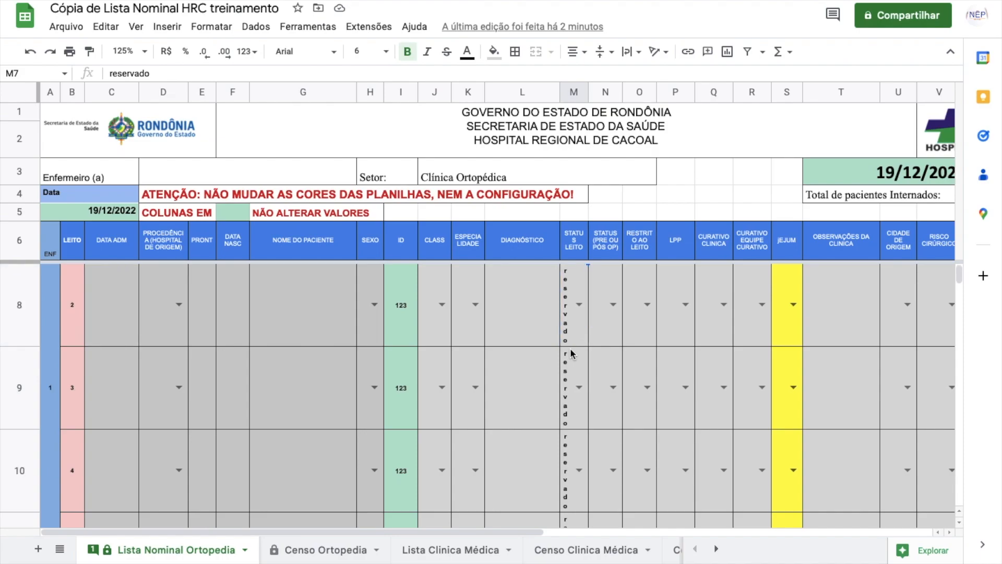
{"action": "scroll", "coordinate": [570, 349], "scroll_direction": "up", "scroll_amount": 17}
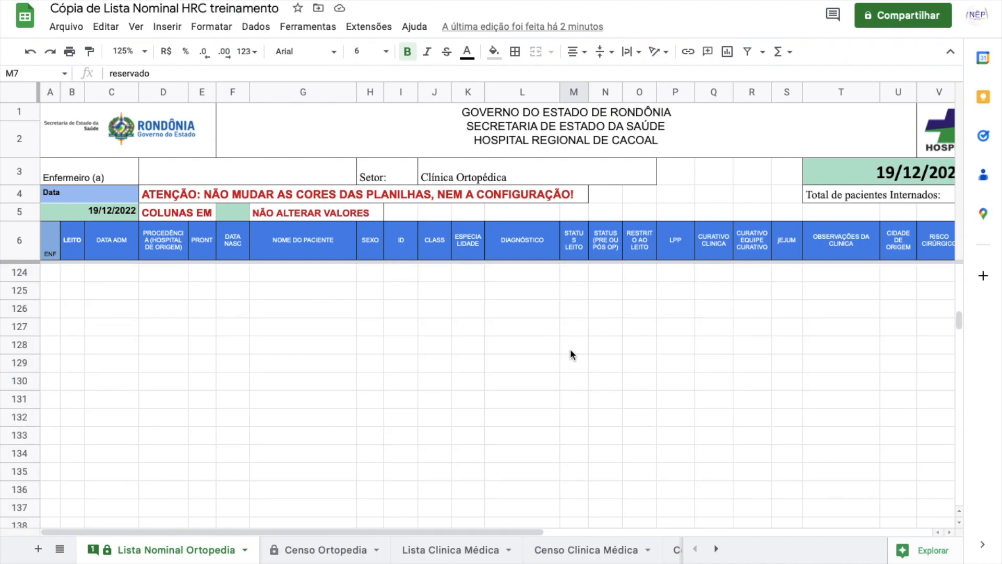
{"action": "scroll", "coordinate": [568, 348], "scroll_direction": "down", "scroll_amount": 2}
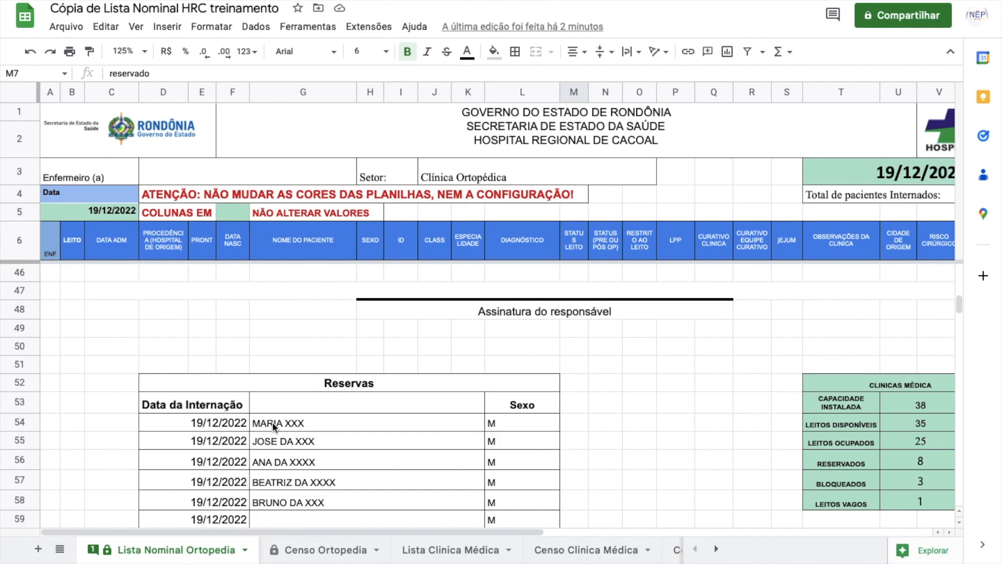
{"action": "left_click", "coordinate": [204, 422]}
{"action": "left_click", "coordinate": [465, 422]}
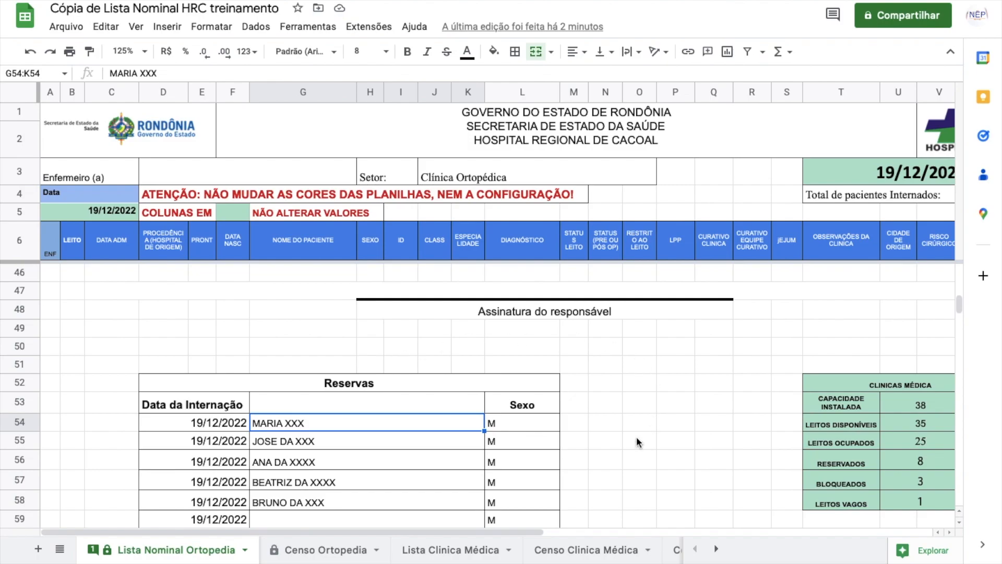
{"action": "left_click_drag", "start_coordinate": [506, 533], "coordinate": [569, 535]}
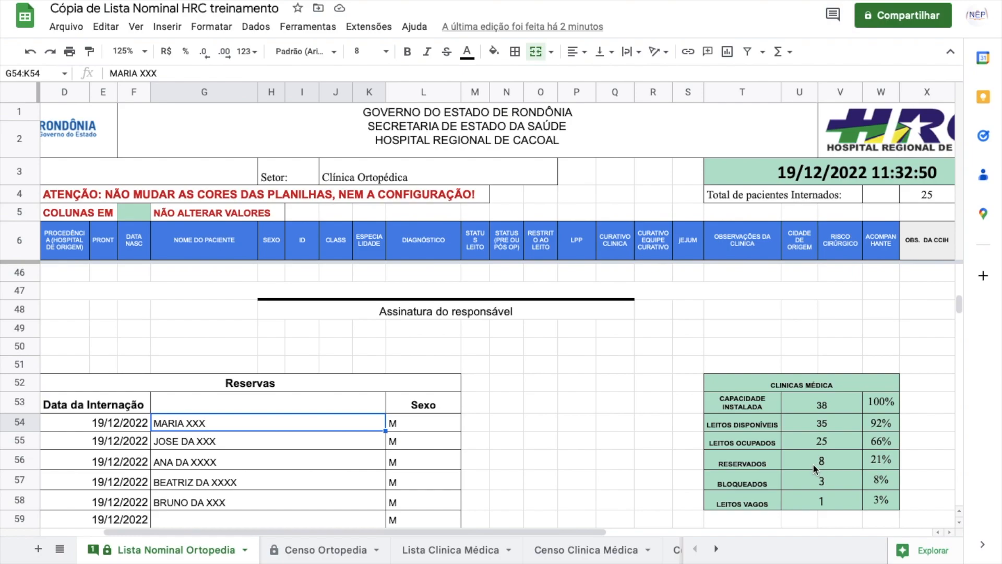
{"action": "scroll", "coordinate": [812, 463], "scroll_direction": "up", "scroll_amount": 2}
{"action": "scroll", "coordinate": [813, 467], "scroll_direction": "down", "scroll_amount": 3}
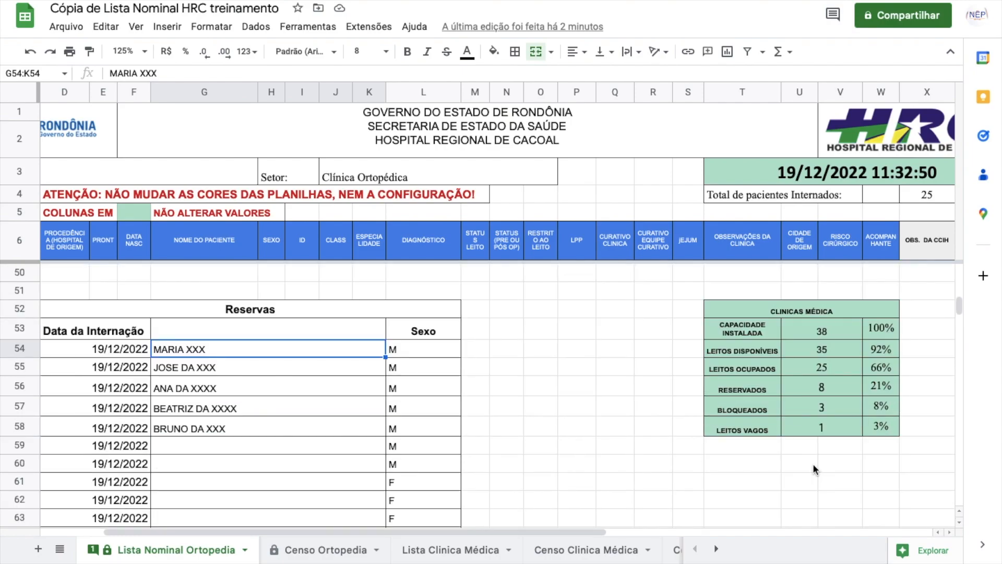
{"action": "scroll", "coordinate": [812, 466], "scroll_direction": "up", "scroll_amount": 15}
{"action": "scroll", "coordinate": [814, 469], "scroll_direction": "up", "scroll_amount": 10}
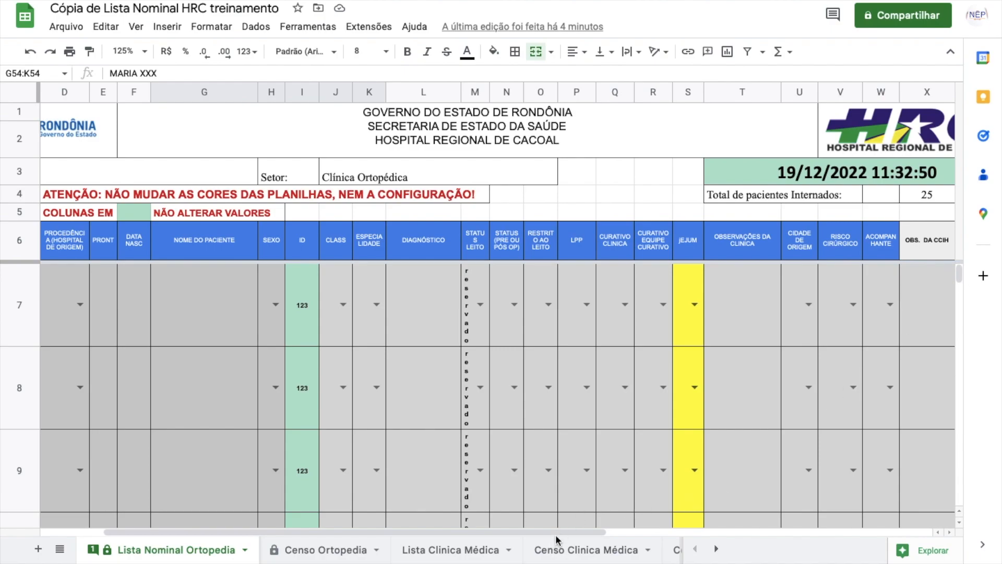
{"action": "left_click_drag", "start_coordinate": [557, 531], "coordinate": [571, 531]}
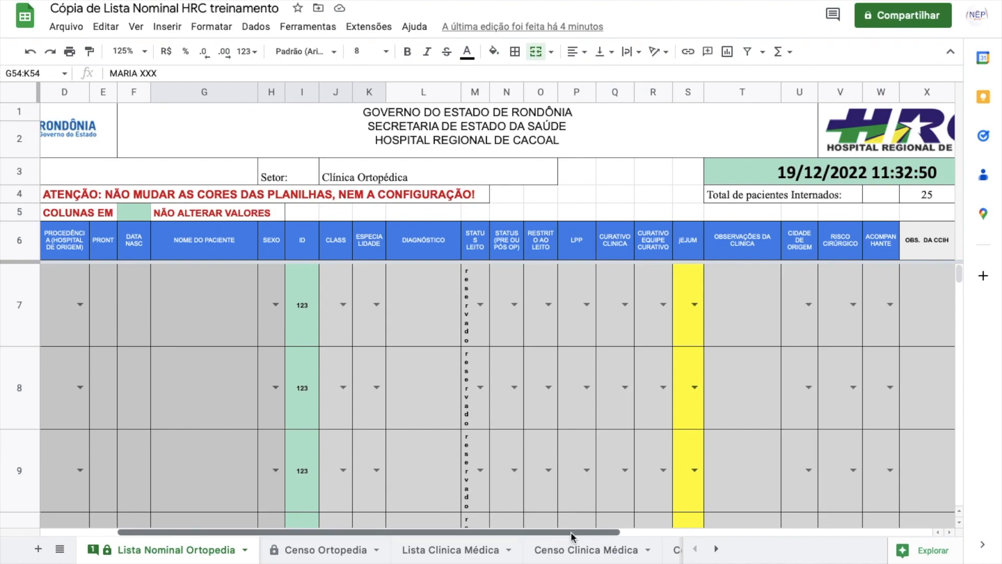
{"action": "scroll", "coordinate": [728, 416], "scroll_direction": "down", "scroll_amount": 1}
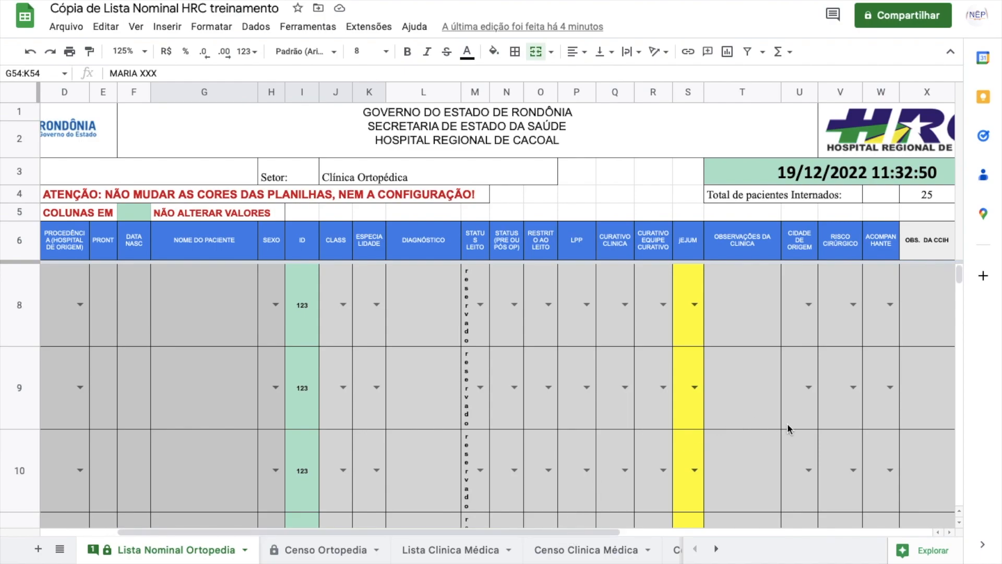
{"action": "scroll", "coordinate": [903, 447], "scroll_direction": "up", "scroll_amount": 1}
{"action": "left_click_drag", "start_coordinate": [962, 276], "coordinate": [963, 284]}
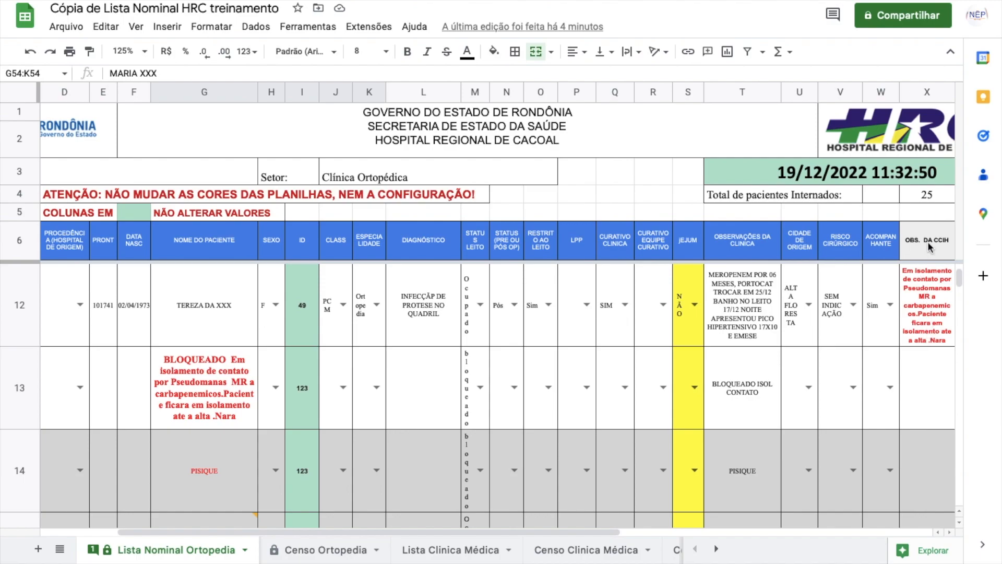
{"action": "left_click", "coordinate": [926, 301]}
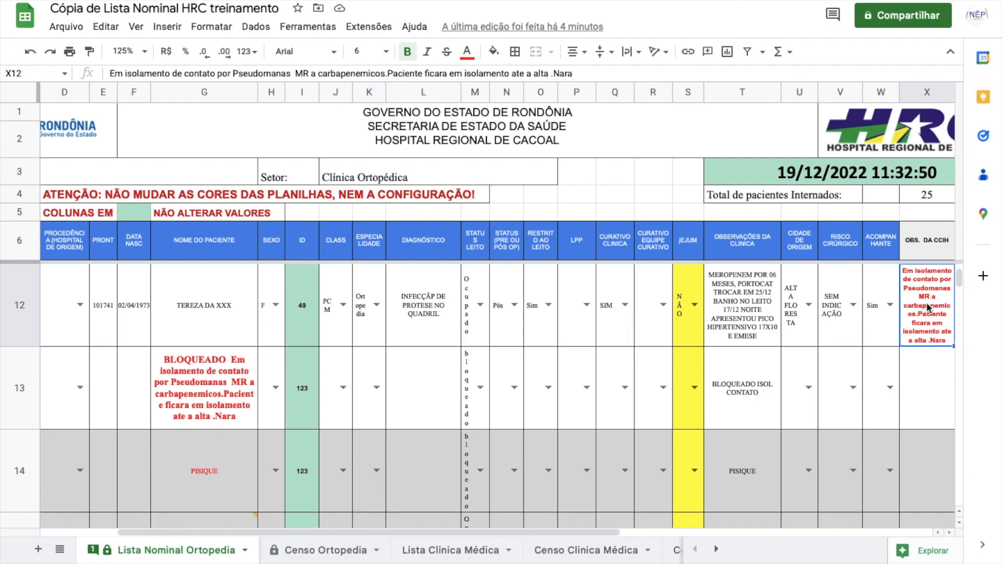
{"action": "left_click", "coordinate": [213, 306]}
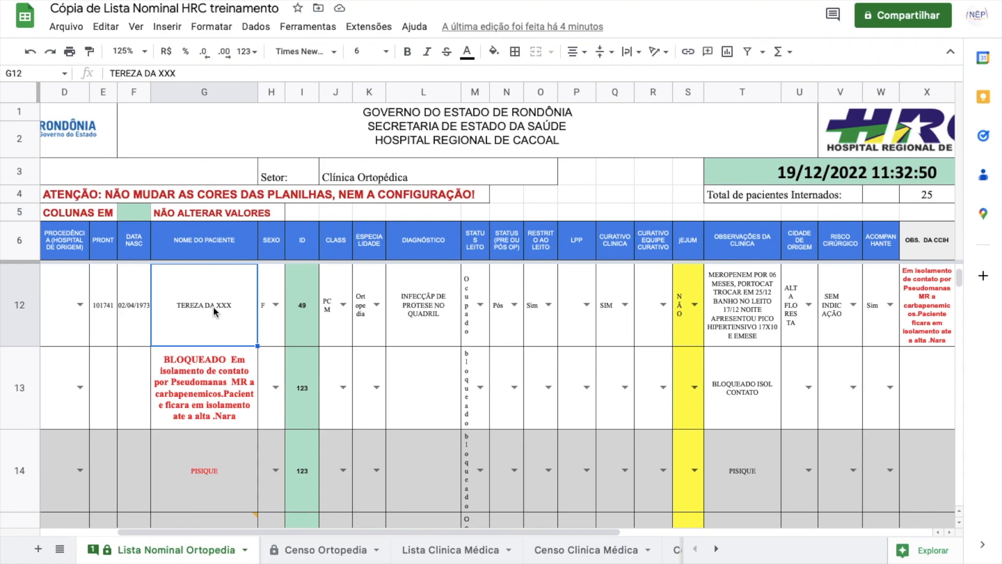
{"action": "left_click", "coordinate": [481, 385]}
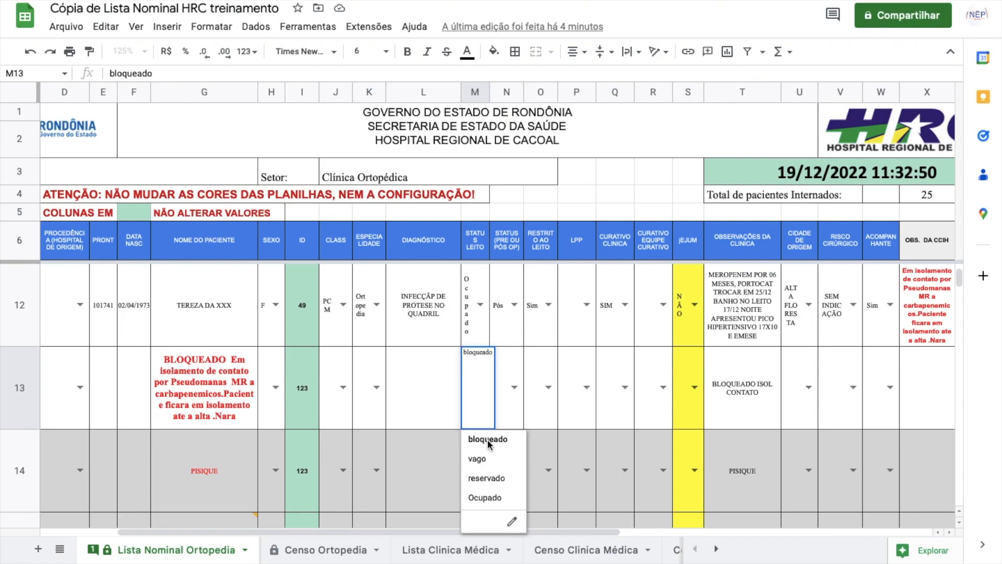
{"action": "left_click", "coordinate": [203, 390]}
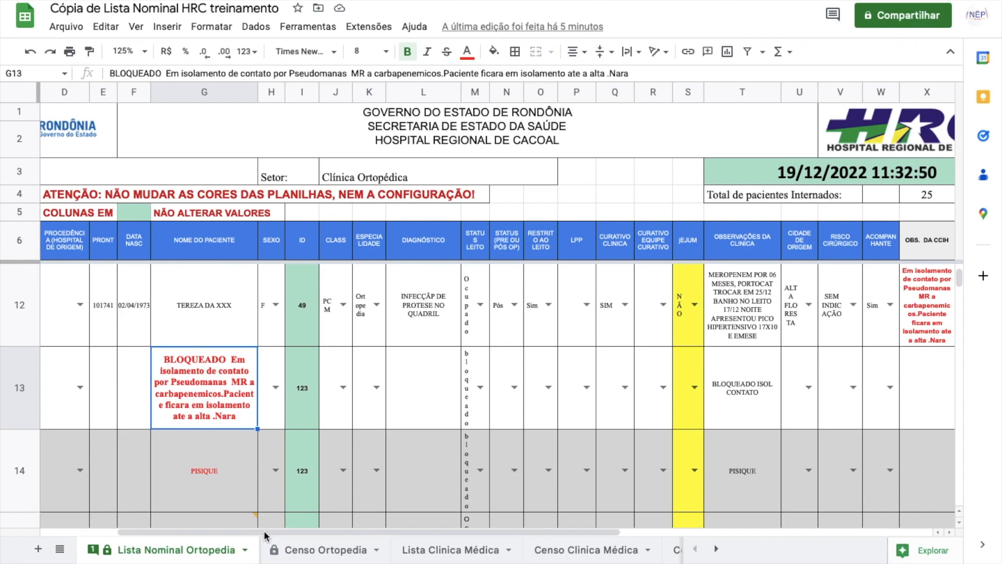
{"action": "left_click_drag", "start_coordinate": [243, 528], "coordinate": [193, 535]}
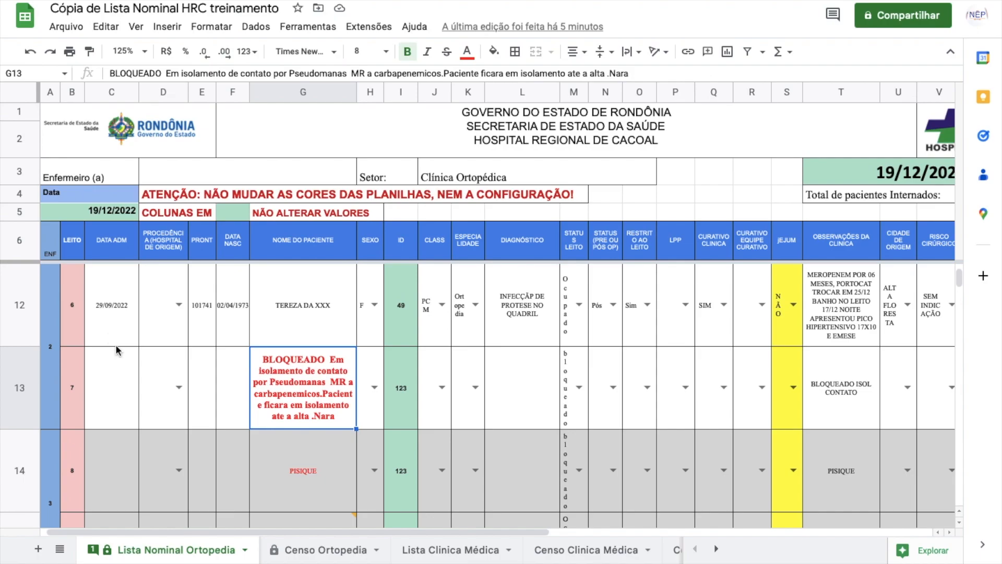
{"action": "scroll", "coordinate": [115, 343], "scroll_direction": "up", "scroll_amount": 2}
{"action": "scroll", "coordinate": [115, 344], "scroll_direction": "down", "scroll_amount": 2}
{"action": "scroll", "coordinate": [314, 390], "scroll_direction": "down", "scroll_amount": 1}
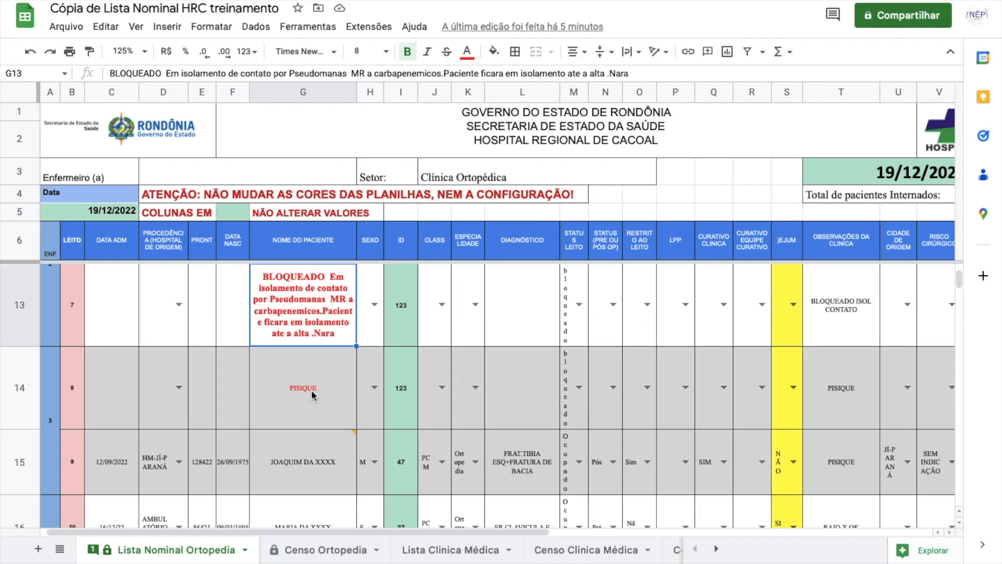
{"action": "left_click", "coordinate": [49, 423]}
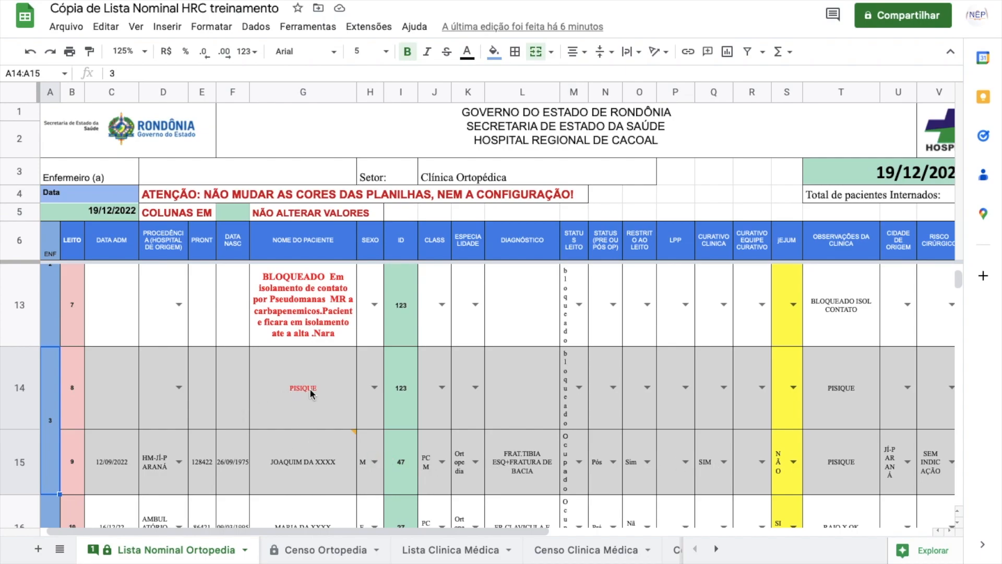
{"action": "left_click", "coordinate": [294, 389]}
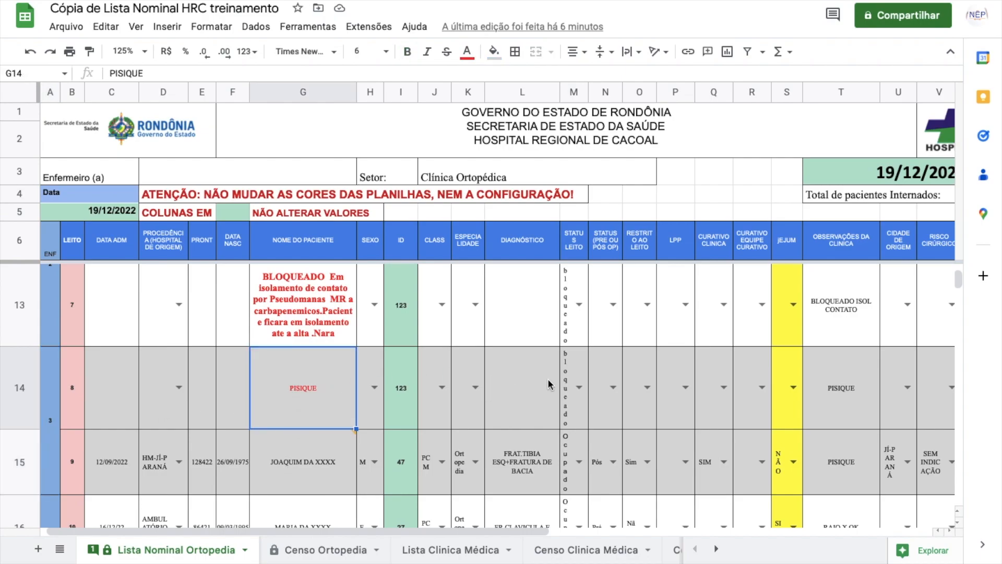
{"action": "left_click", "coordinate": [581, 387]}
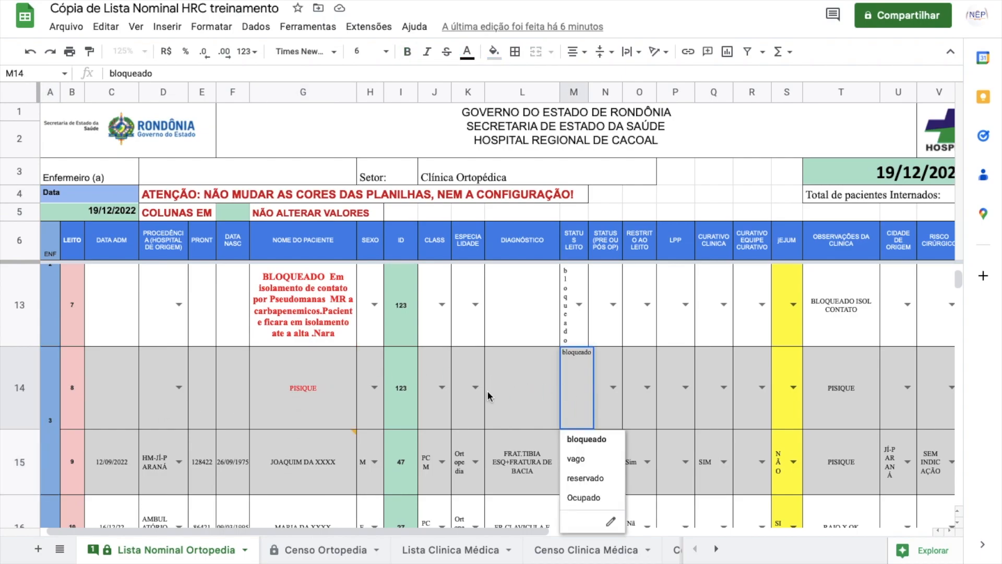
{"action": "left_click", "coordinate": [312, 393]}
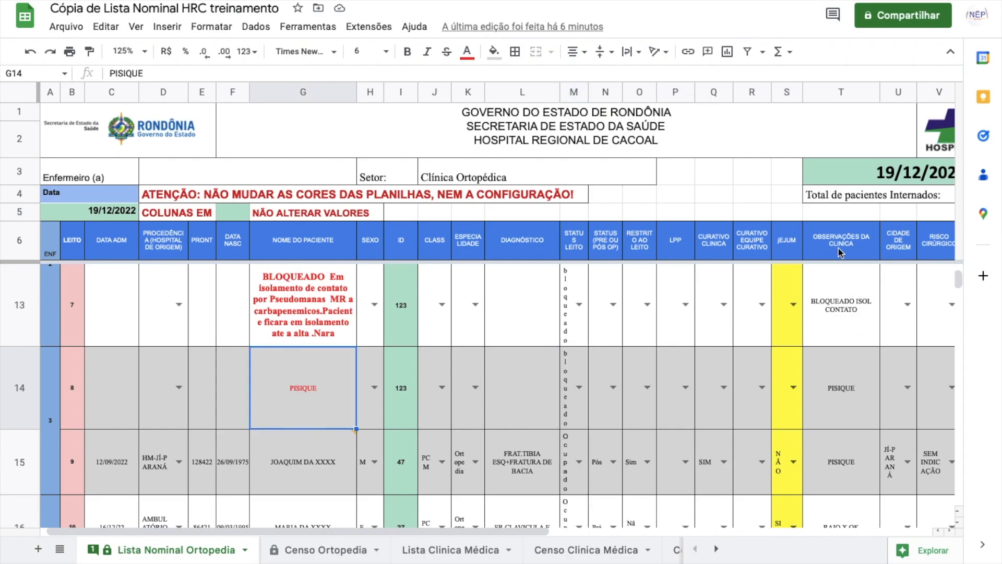
{"action": "left_click", "coordinate": [856, 394]}
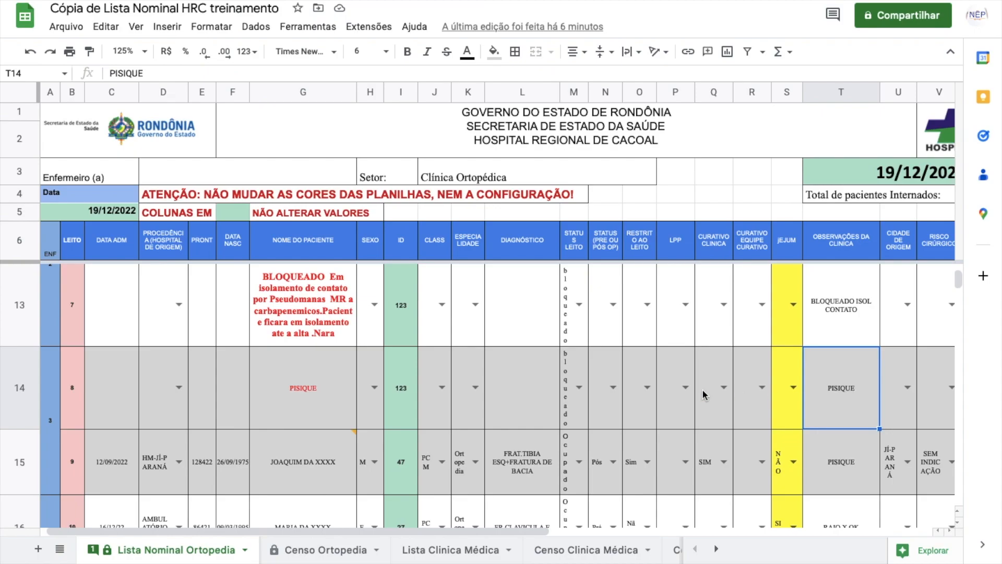
{"action": "left_click", "coordinate": [329, 391]}
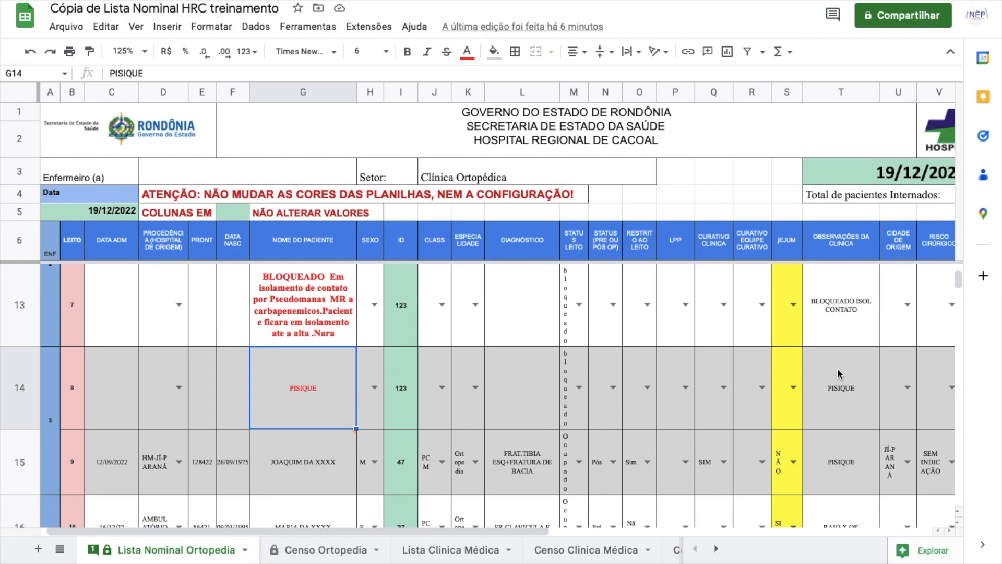
{"action": "left_click_drag", "start_coordinate": [958, 282], "coordinate": [959, 278]}
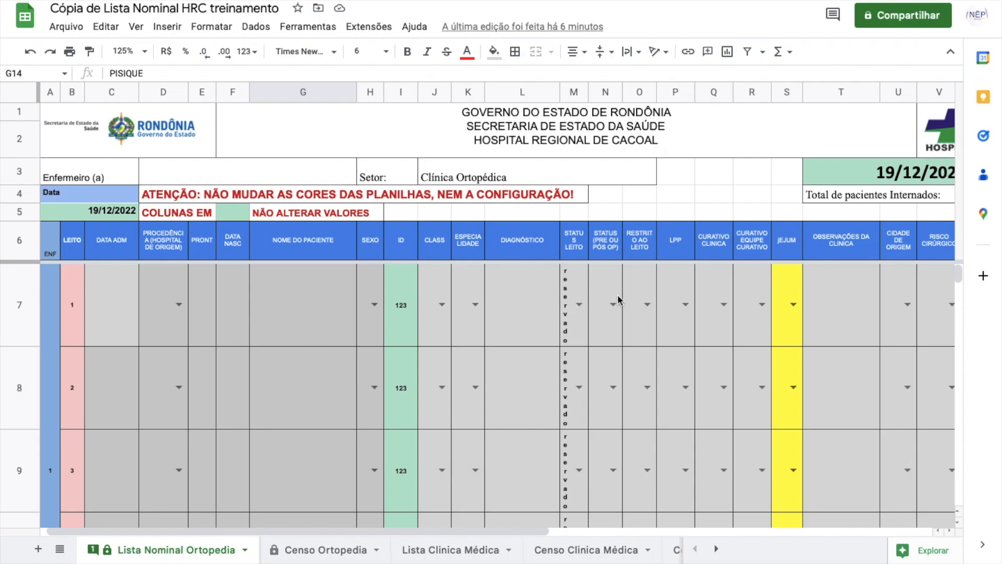
{"action": "left_click", "coordinate": [580, 302]}
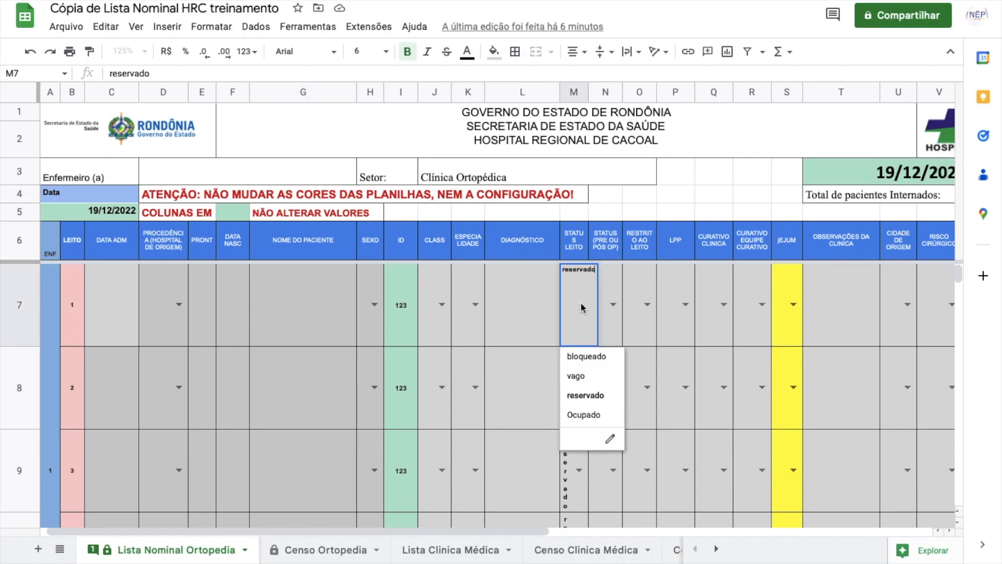
{"action": "left_click", "coordinate": [295, 305]}
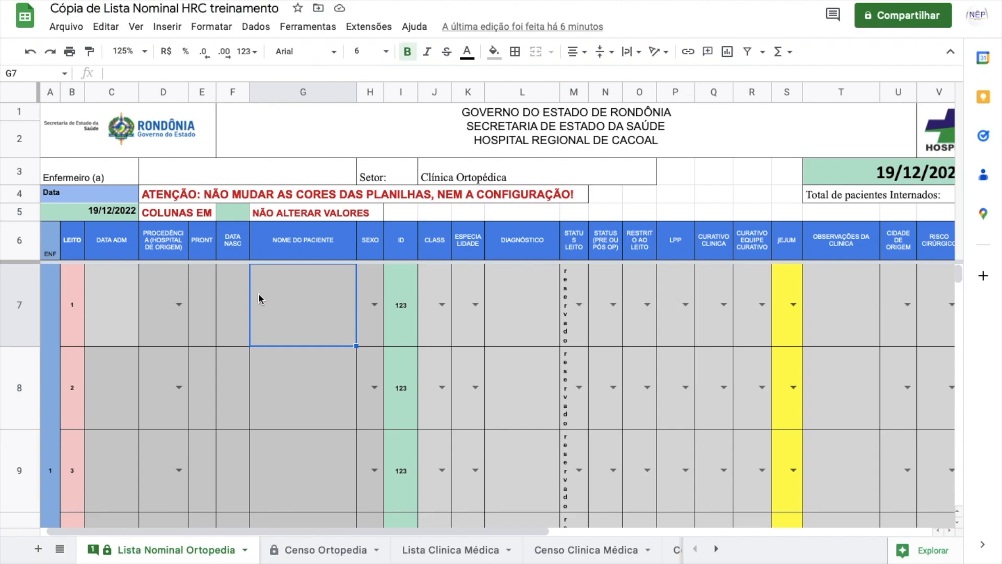
{"action": "left_click", "coordinate": [112, 300]}
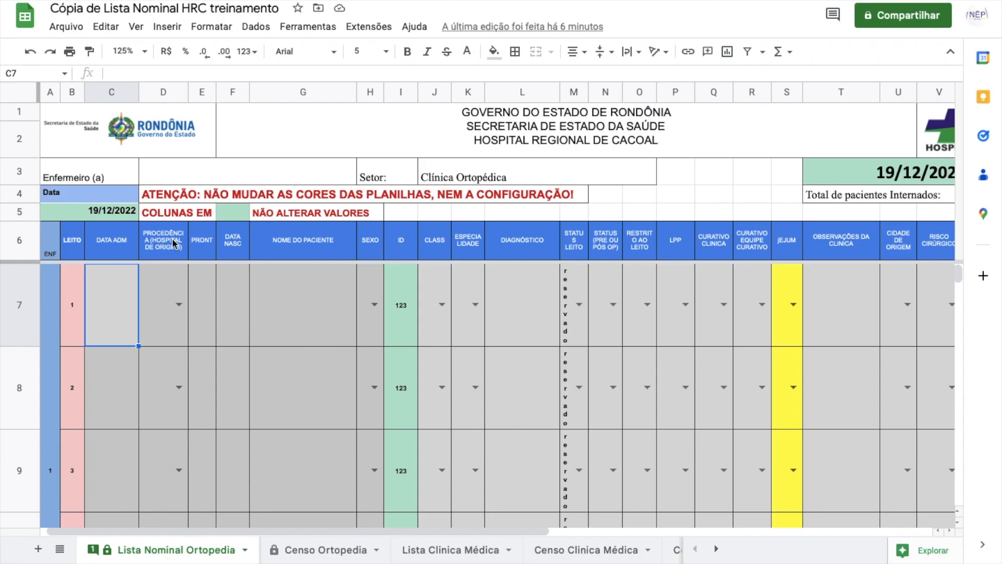
{"action": "left_click", "coordinate": [179, 306]}
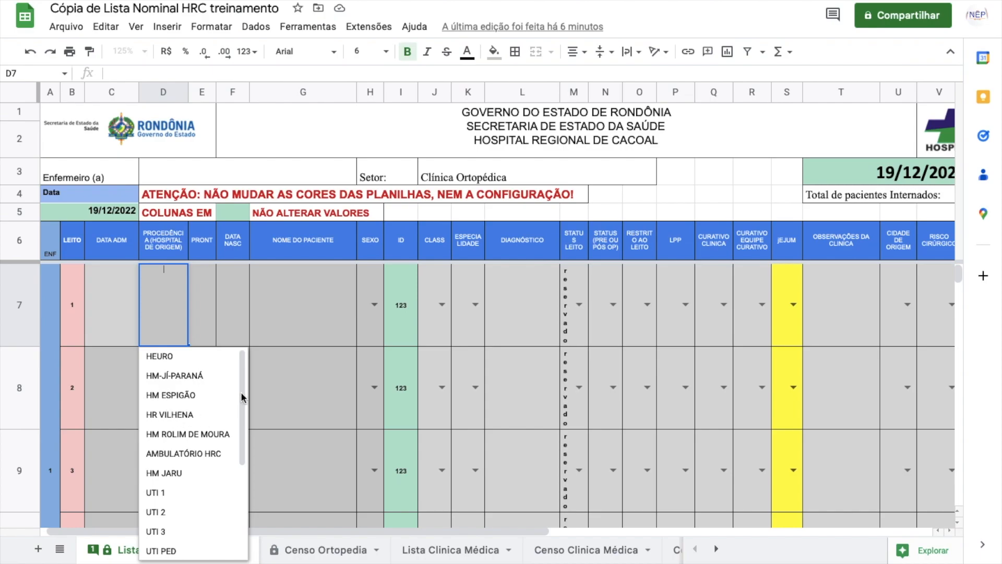
{"action": "left_click_drag", "start_coordinate": [240, 392], "coordinate": [244, 485]}
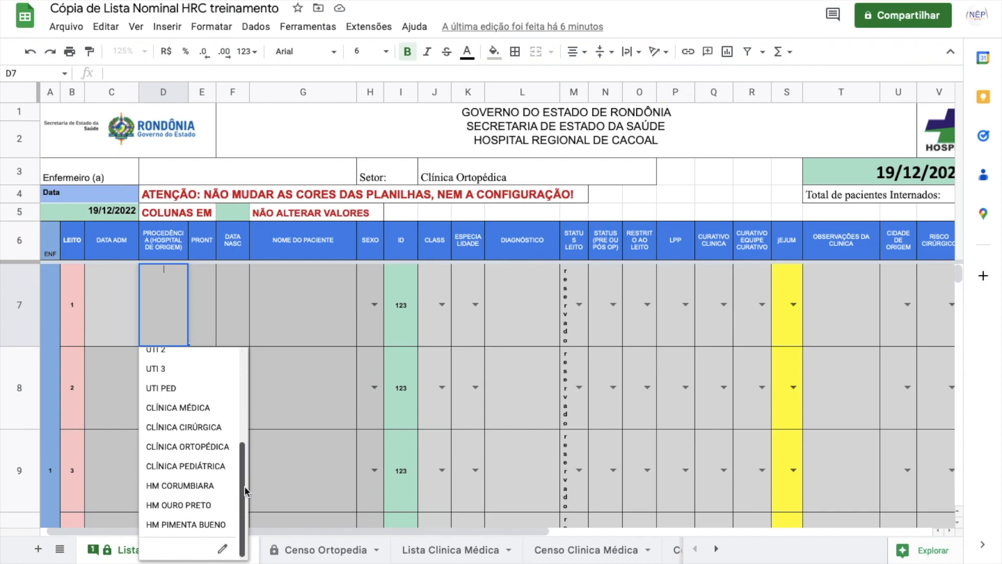
{"action": "left_click_drag", "start_coordinate": [244, 485], "coordinate": [238, 389]}
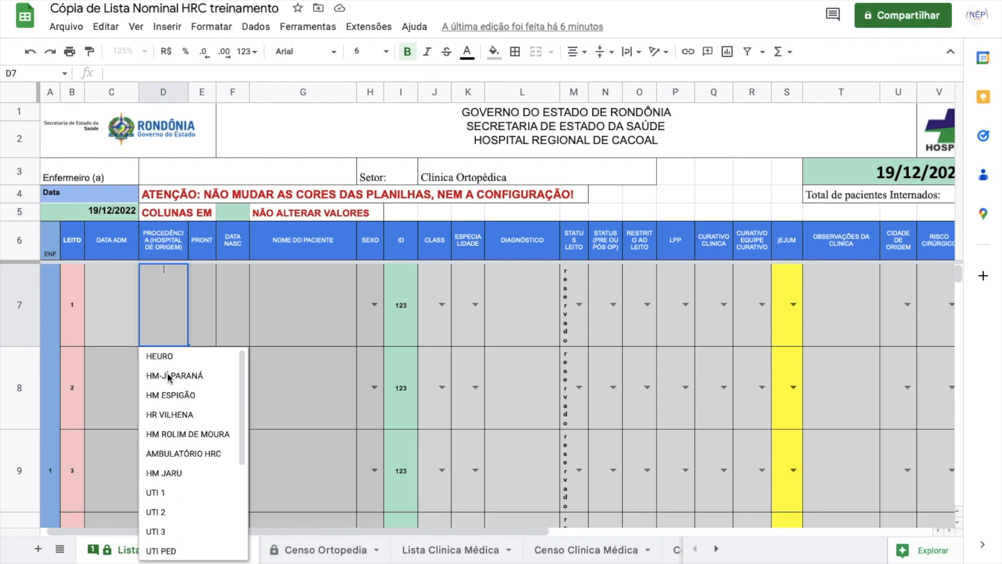
{"action": "left_click", "coordinate": [201, 291]}
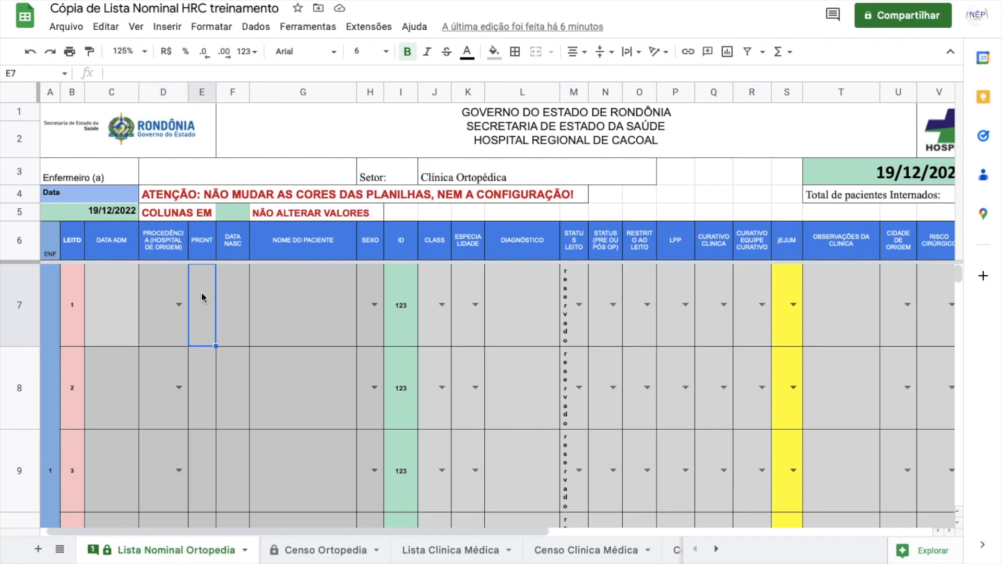
{"action": "left_click", "coordinate": [235, 299]}
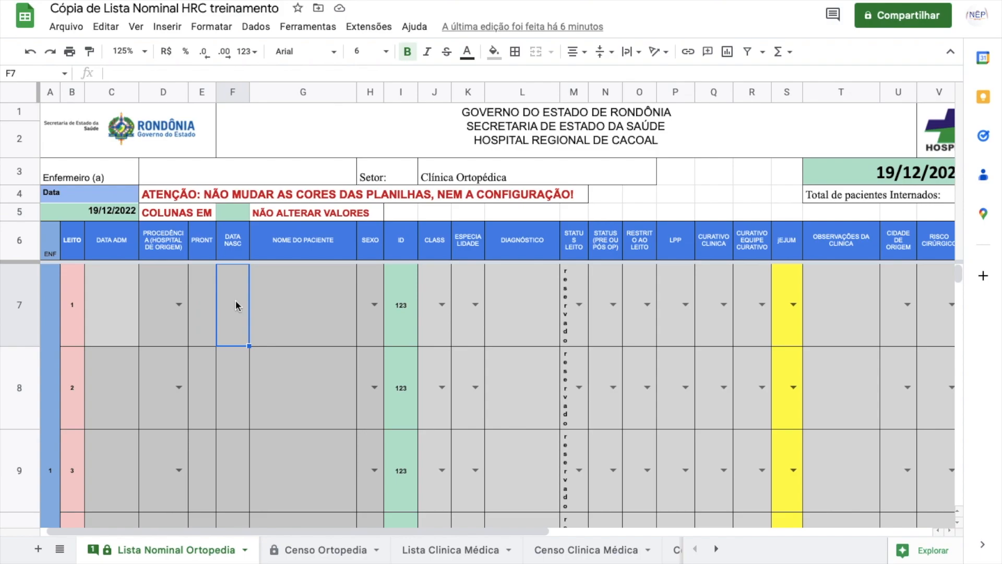
{"action": "left_click", "coordinate": [271, 293]}
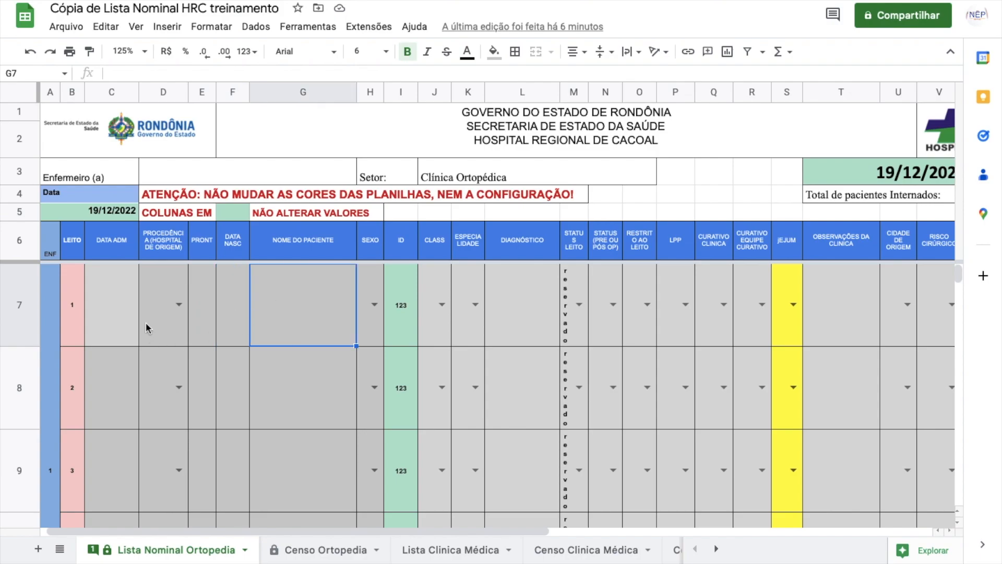
{"action": "left_click", "coordinate": [375, 303]}
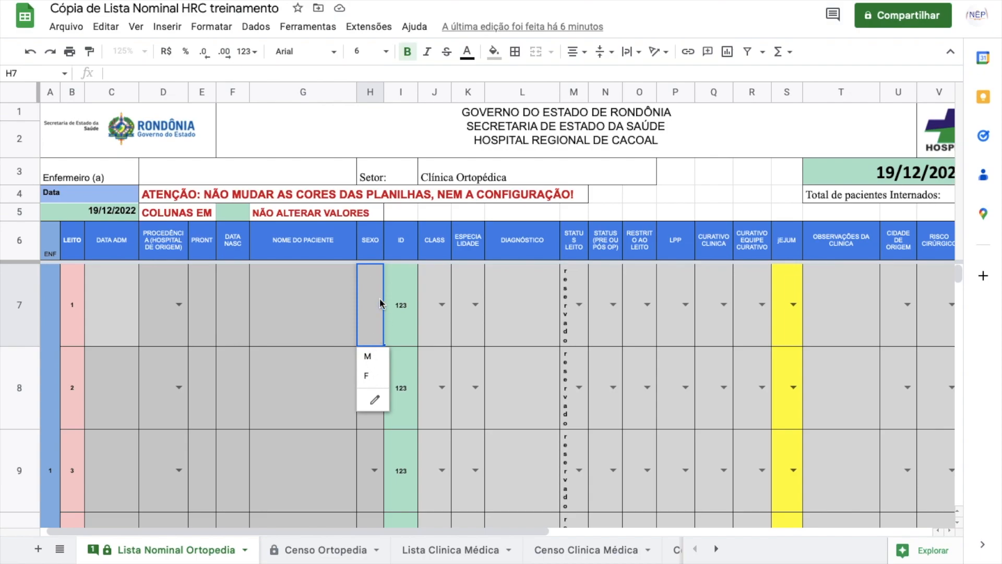
{"action": "left_click", "coordinate": [409, 301]}
{"action": "left_click", "coordinate": [430, 303]}
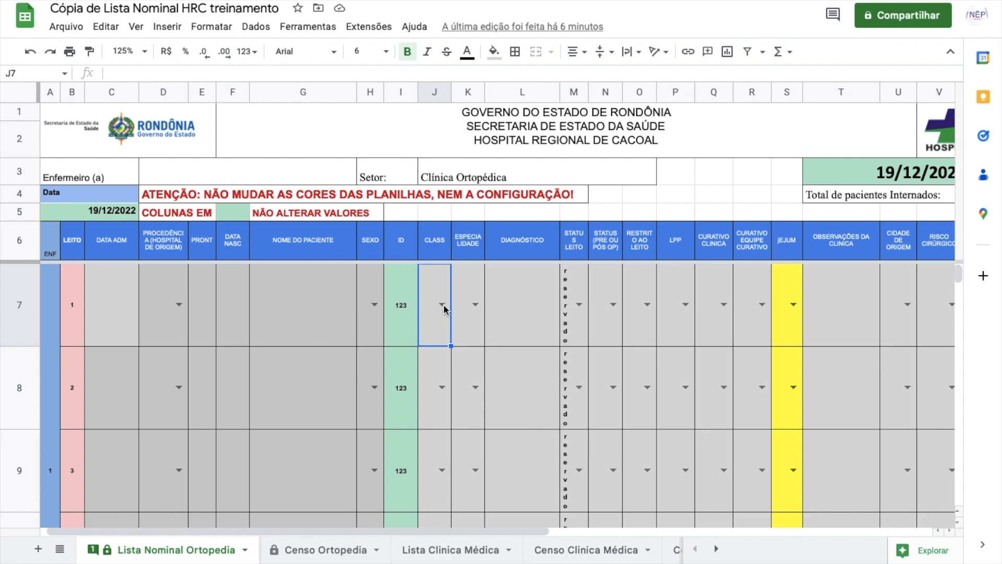
{"action": "left_click", "coordinate": [442, 305]}
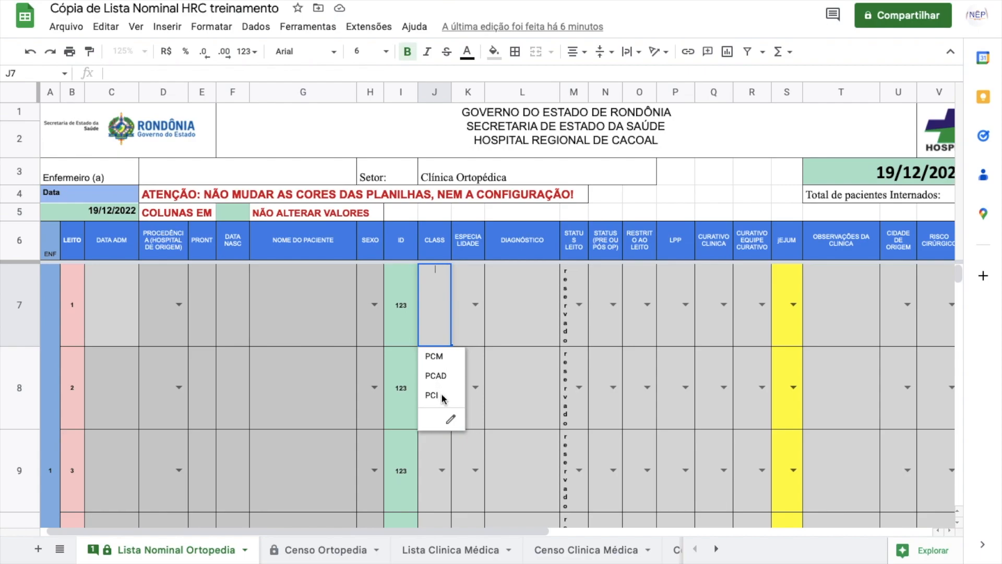
{"action": "left_click", "coordinate": [455, 292]}
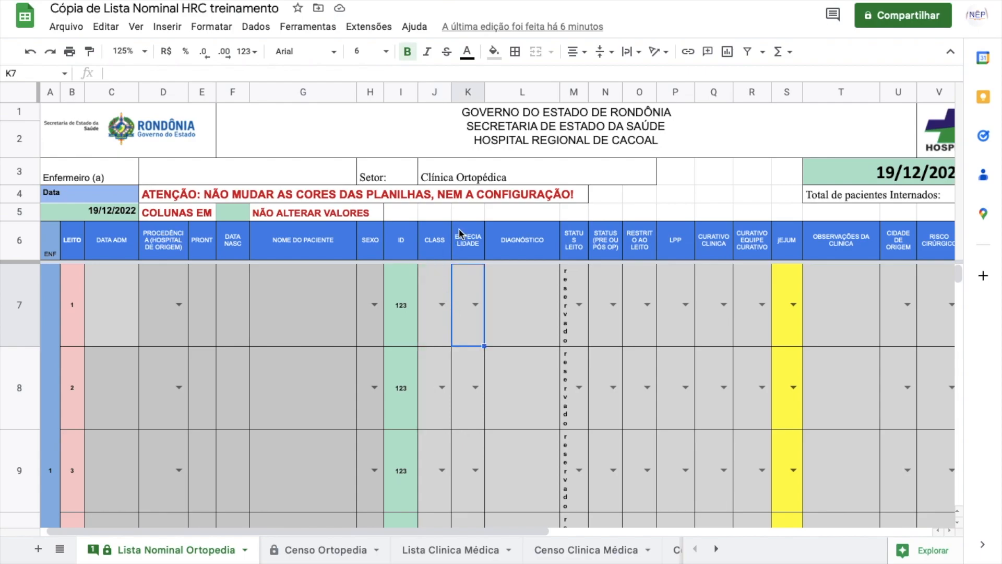
{"action": "left_click", "coordinate": [443, 303]}
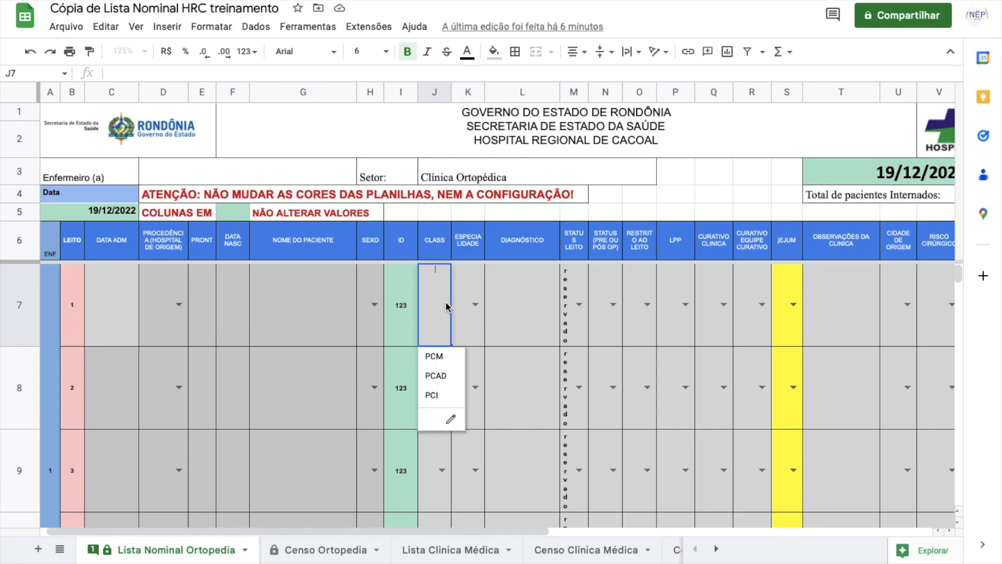
{"action": "double_click", "coordinate": [468, 305]}
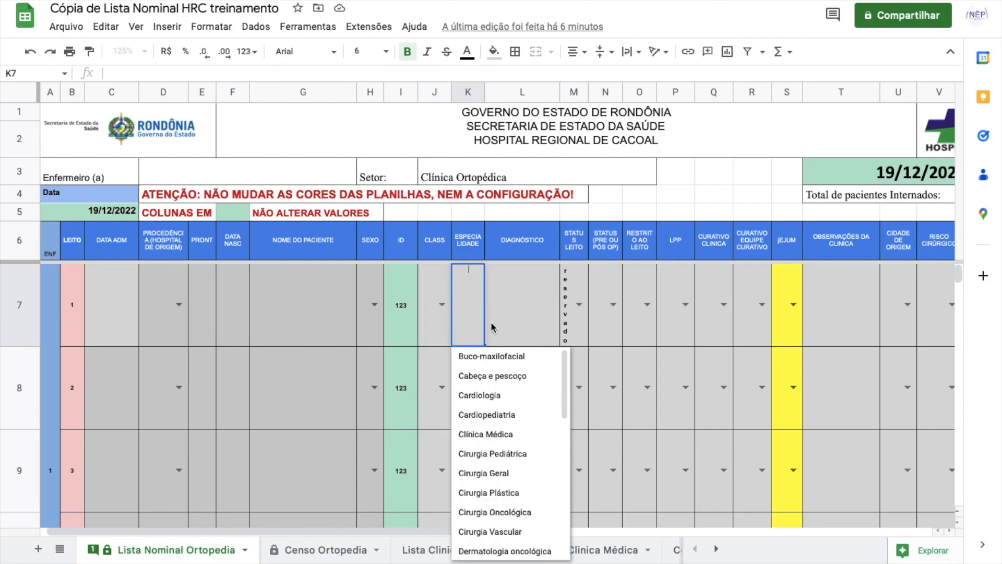
{"action": "scroll", "coordinate": [559, 439], "scroll_direction": "down", "scroll_amount": 7}
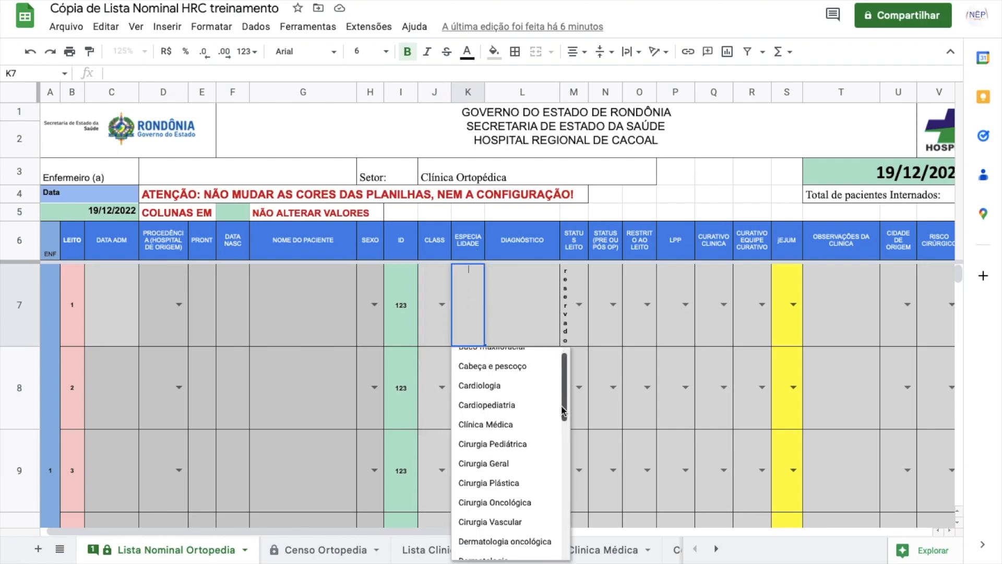
{"action": "scroll", "coordinate": [546, 367], "scroll_direction": "up", "scroll_amount": 6}
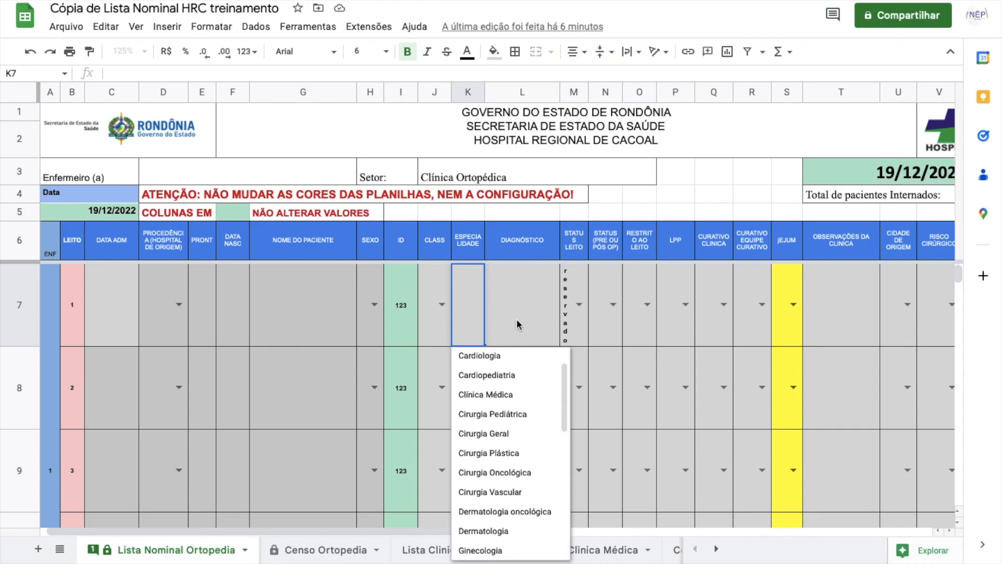
{"action": "mouse_move", "coordinate": [563, 403]}
{"action": "left_mouse_down"}
{"action": "mouse_move", "coordinate": [563, 453]}
{"action": "mouse_move", "coordinate": [562, 407]}
{"action": "left_mouse_up"}
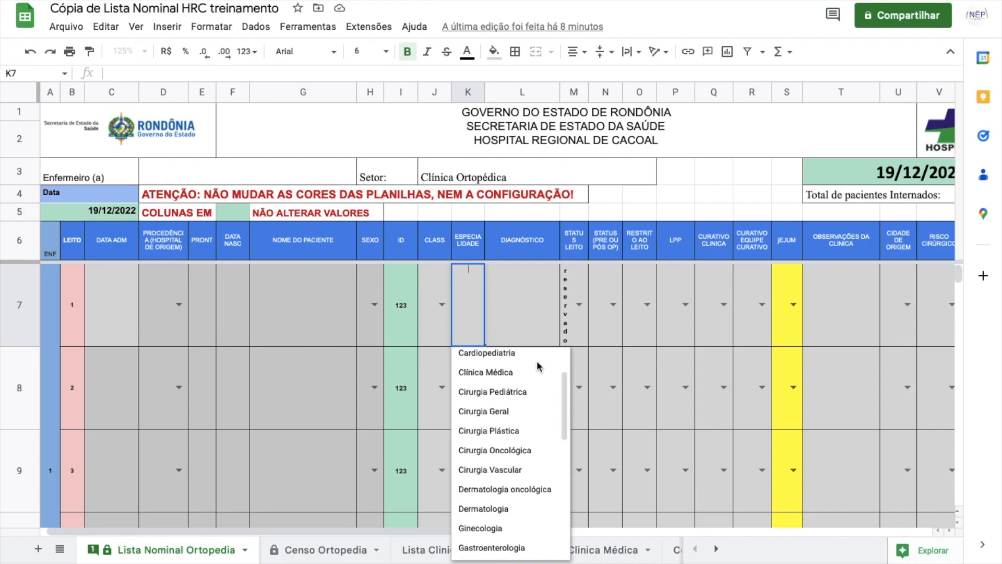
{"action": "left_click", "coordinate": [514, 312]}
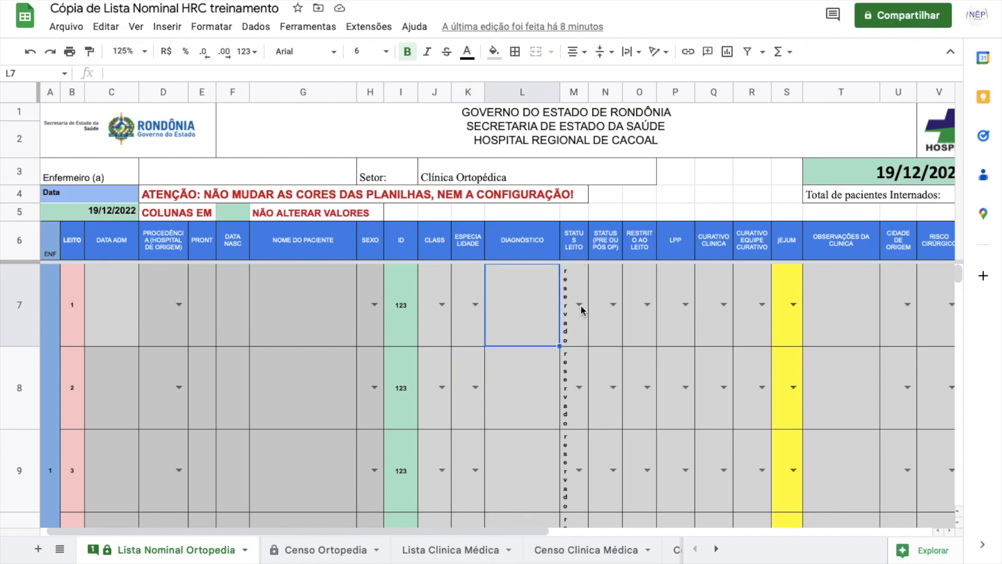
{"action": "scroll", "coordinate": [573, 368], "scroll_direction": "down", "scroll_amount": 5}
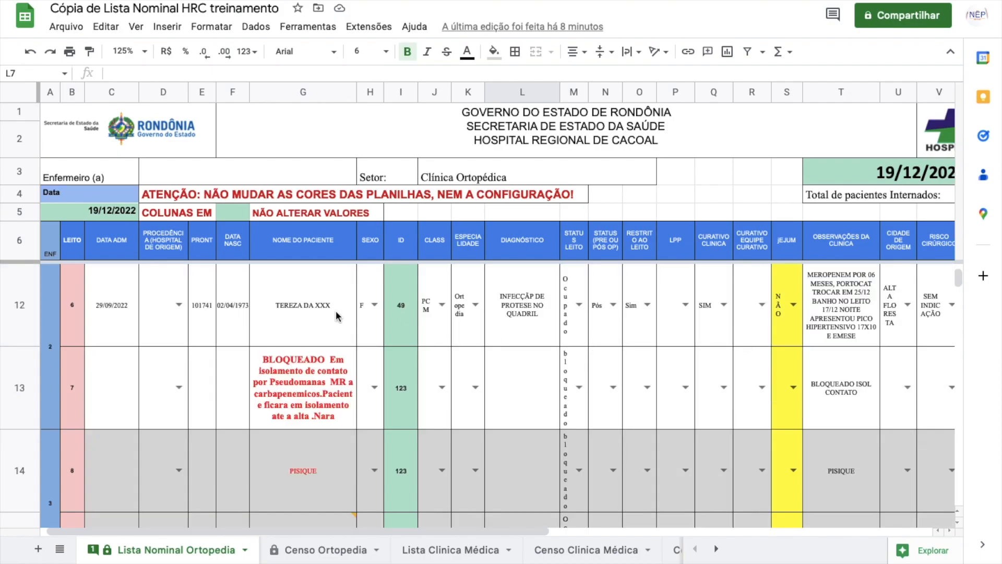
Step: Set row 12's origin hospital in D12 to HM-JÍ-PARANÁ
{"action": "left_click", "coordinate": [112, 305]}
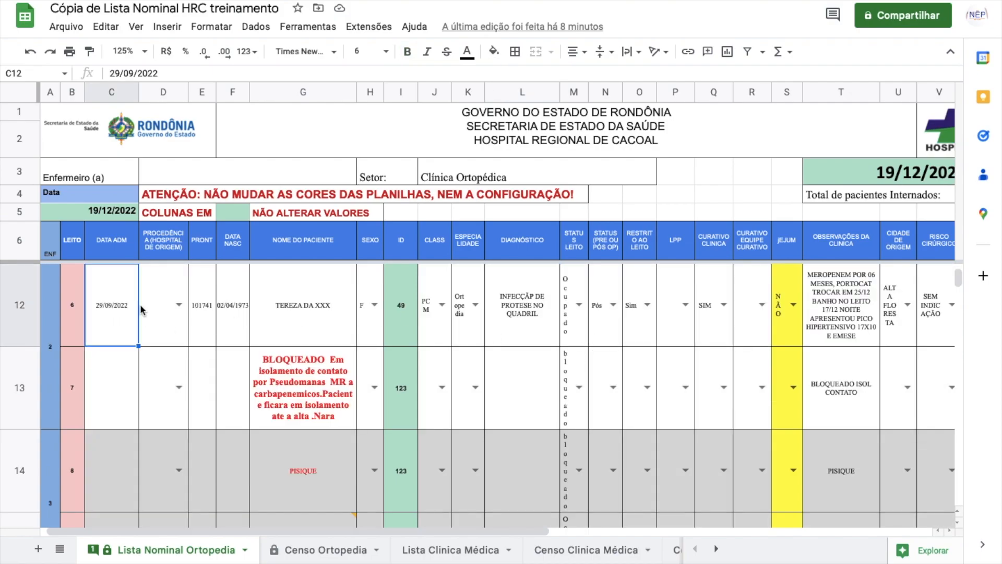
{"action": "left_click", "coordinate": [180, 307]}
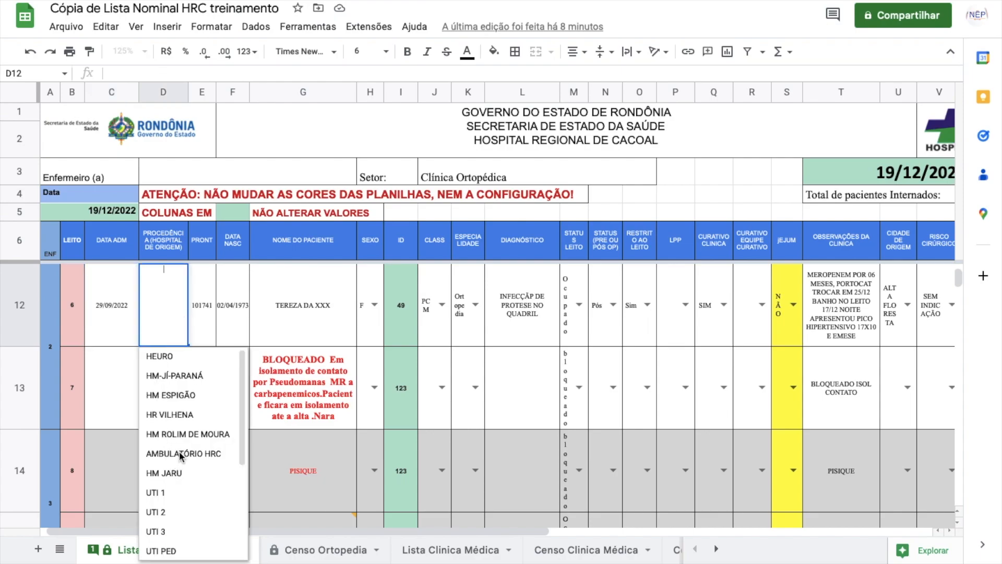
{"action": "left_click", "coordinate": [174, 379]}
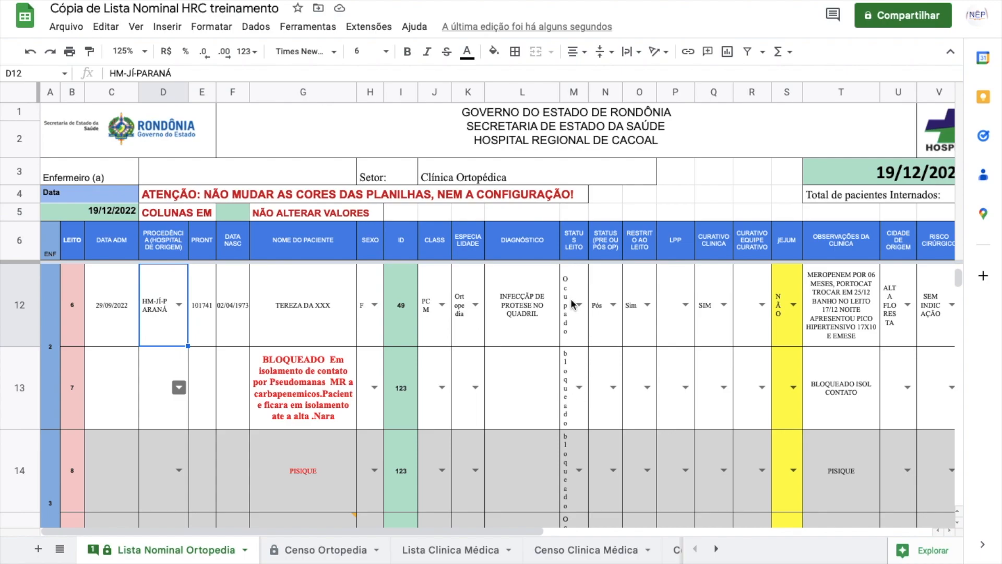
Step: Check the N12 and O12 dropdowns, keeping Pós and Sim, then move to the LPP cell
{"action": "left_click", "coordinate": [614, 307]}
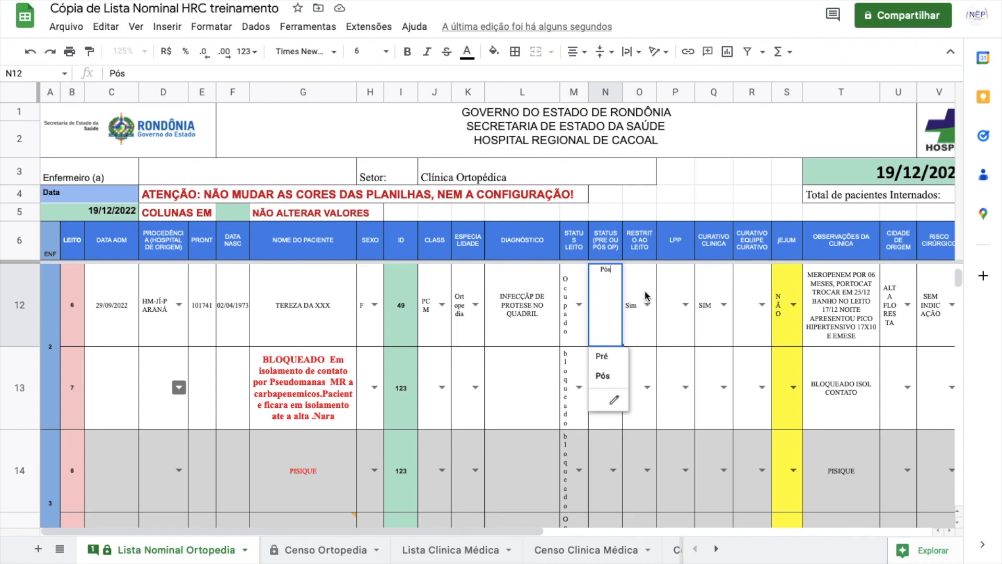
{"action": "left_click", "coordinate": [646, 295]}
{"action": "left_click", "coordinate": [614, 307]}
{"action": "left_click", "coordinate": [647, 306]}
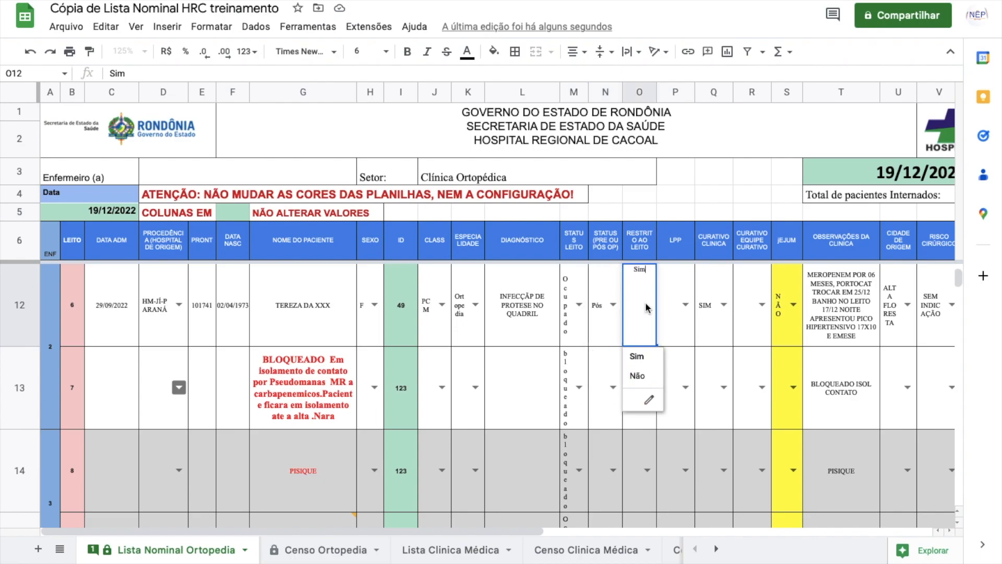
{"action": "left_click", "coordinate": [613, 306]}
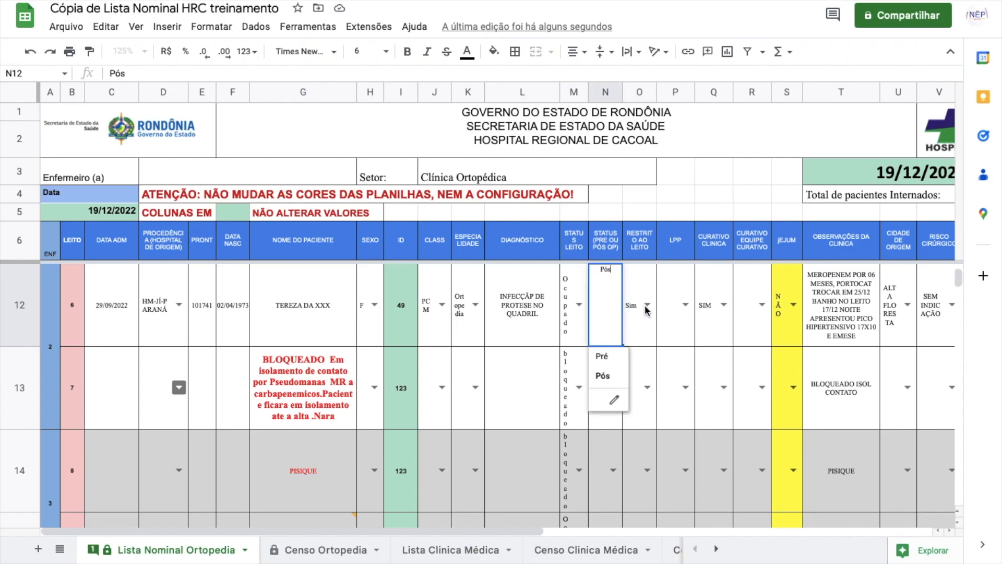
{"action": "left_click", "coordinate": [647, 307]}
{"action": "left_click", "coordinate": [612, 306]}
{"action": "left_click", "coordinate": [643, 307]}
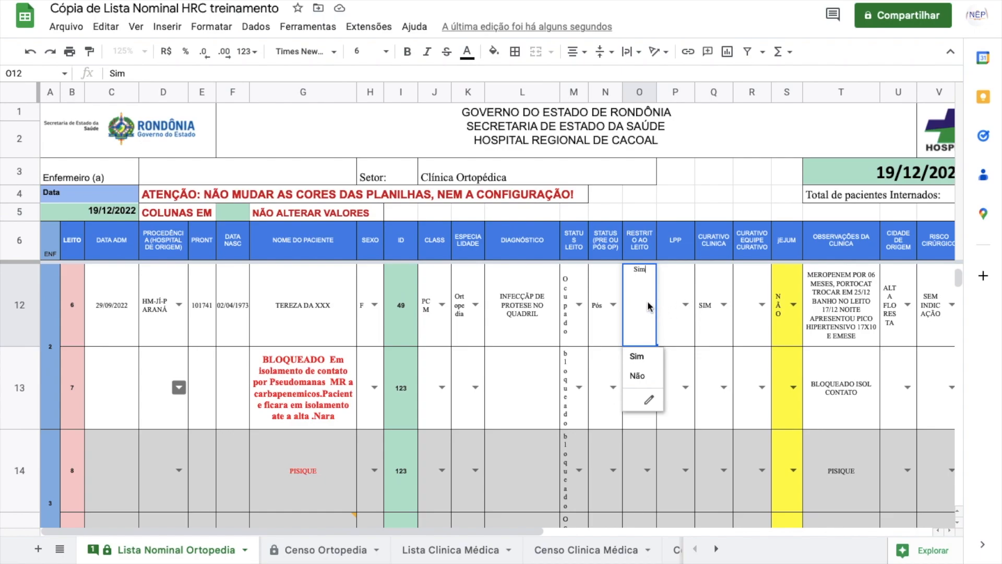
{"action": "left_click", "coordinate": [614, 306]}
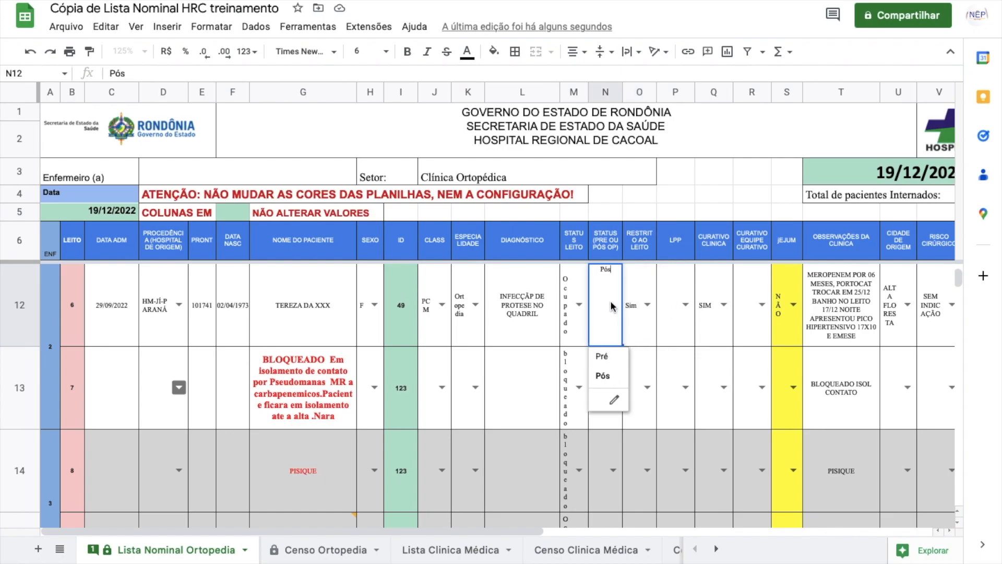
{"action": "left_click", "coordinate": [643, 307]}
{"action": "left_click", "coordinate": [676, 308]}
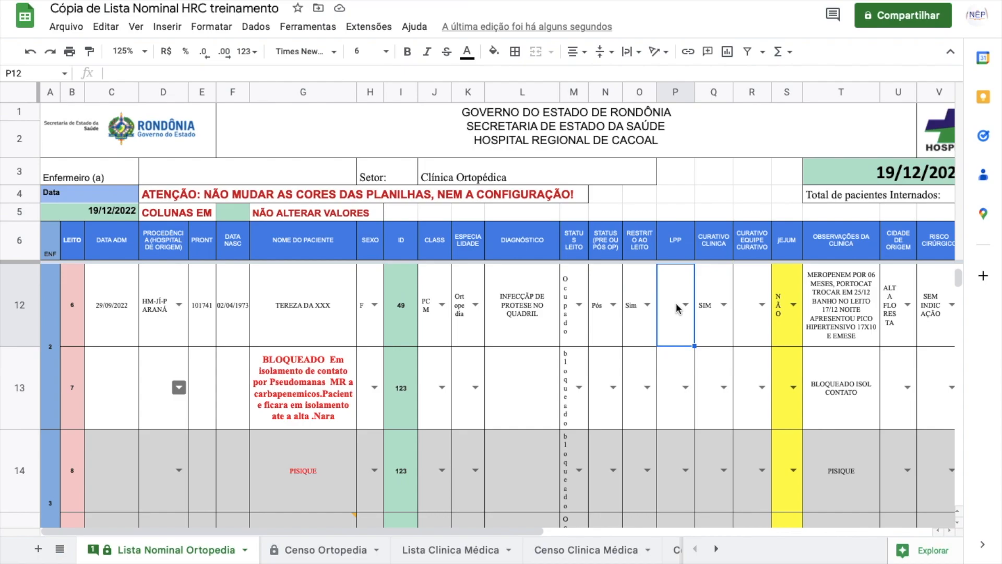
Step: Leave row 12's LPP blank and set Curativo Equipe Curativo to SIM
{"action": "left_click", "coordinate": [685, 306]}
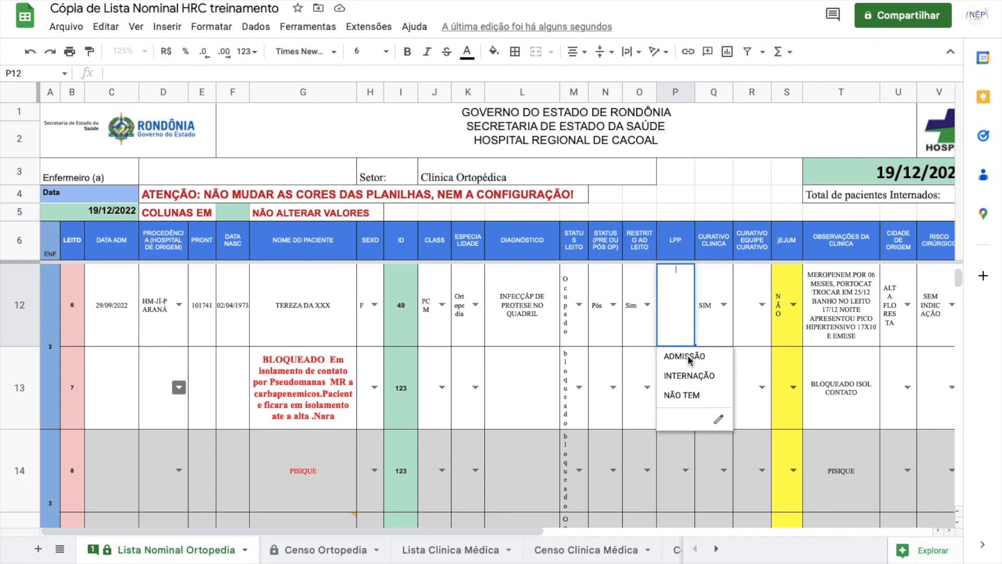
{"action": "left_click", "coordinate": [713, 309]}
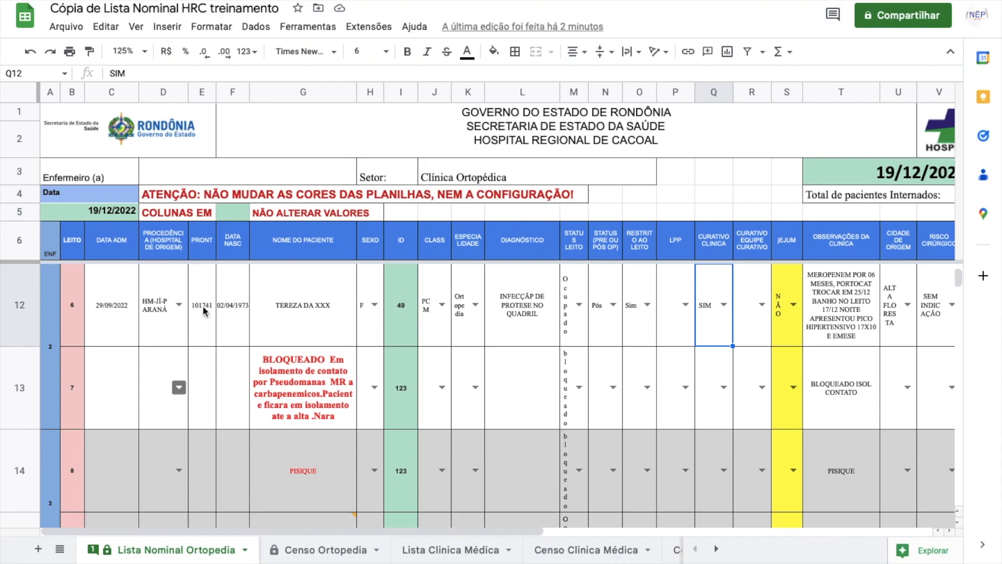
{"action": "left_click", "coordinate": [762, 306]}
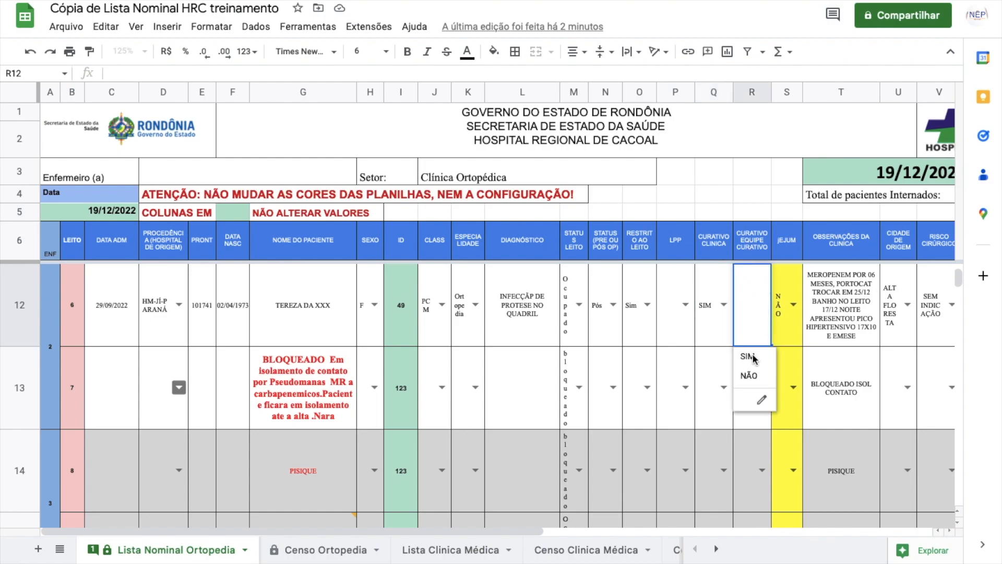
{"action": "left_click", "coordinate": [748, 356]}
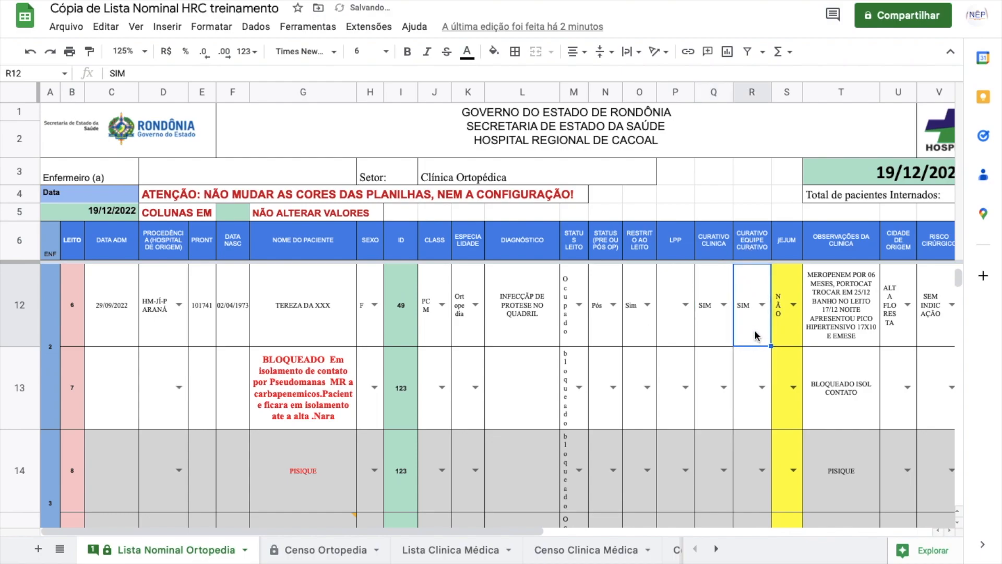
Step: Change row 12's Curativo Clínica to NÃO, then select its clinical observations cell
{"action": "left_click", "coordinate": [724, 305]}
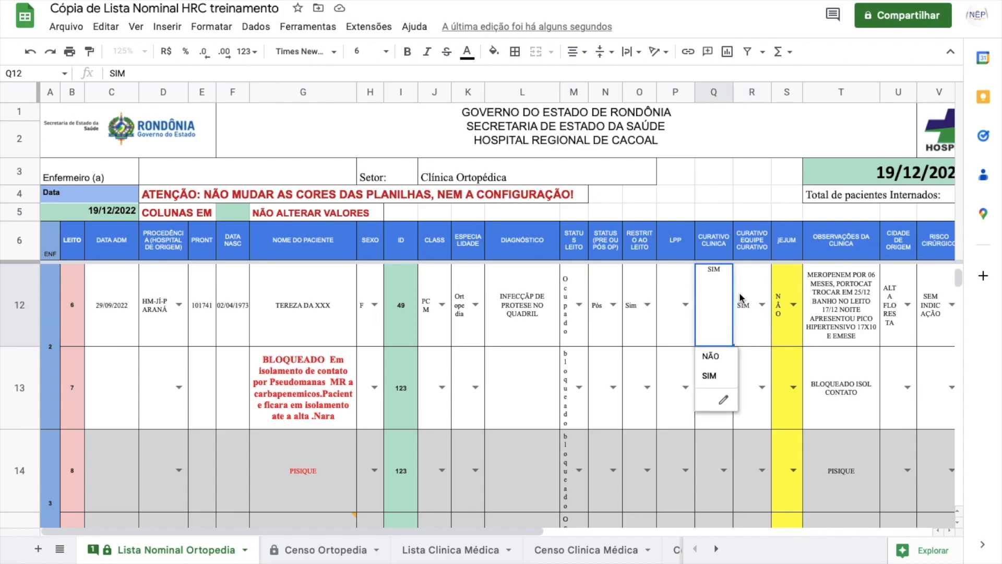
{"action": "left_click", "coordinate": [747, 300]}
{"action": "left_click", "coordinate": [715, 308]}
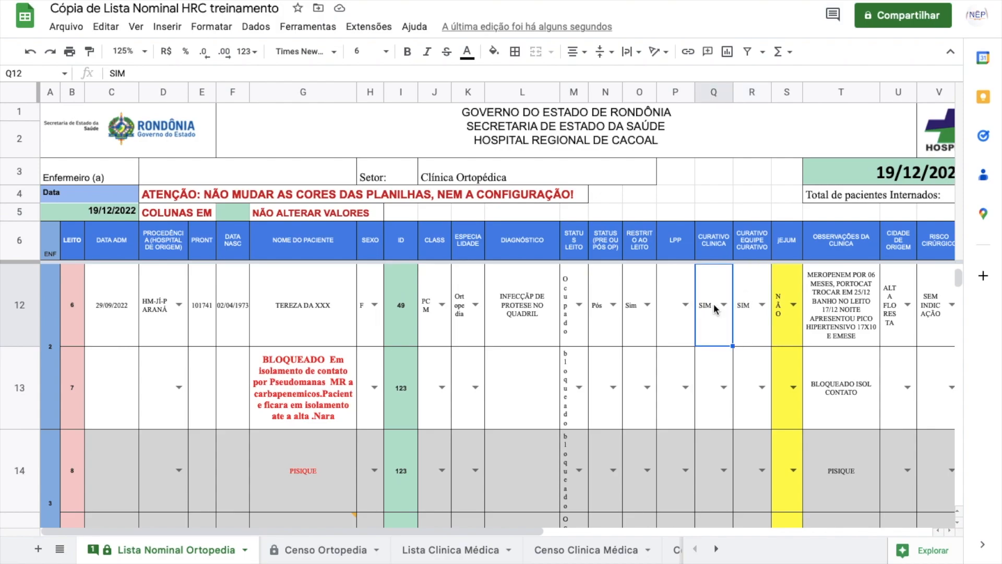
{"action": "left_click", "coordinate": [725, 304]}
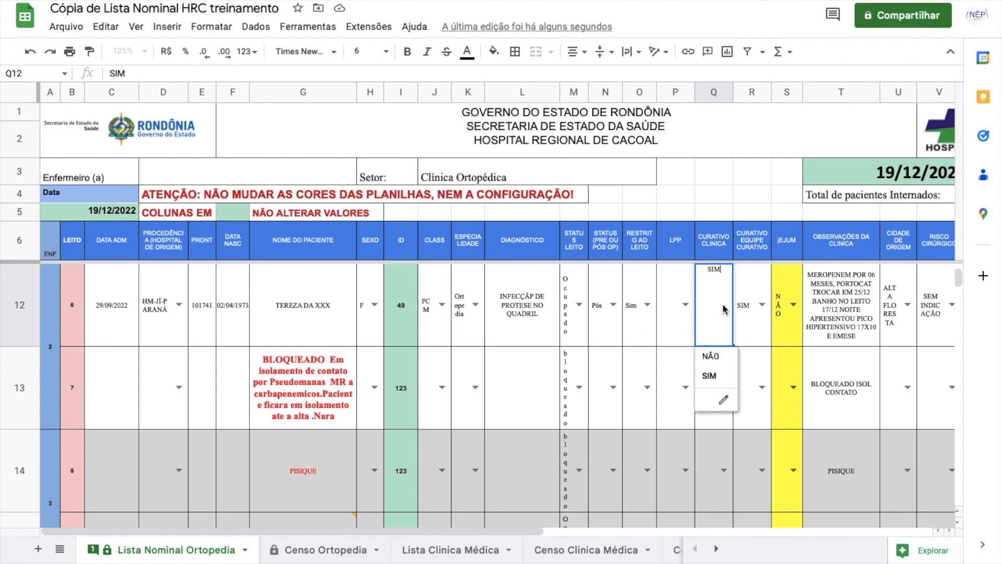
{"action": "left_click", "coordinate": [711, 356]}
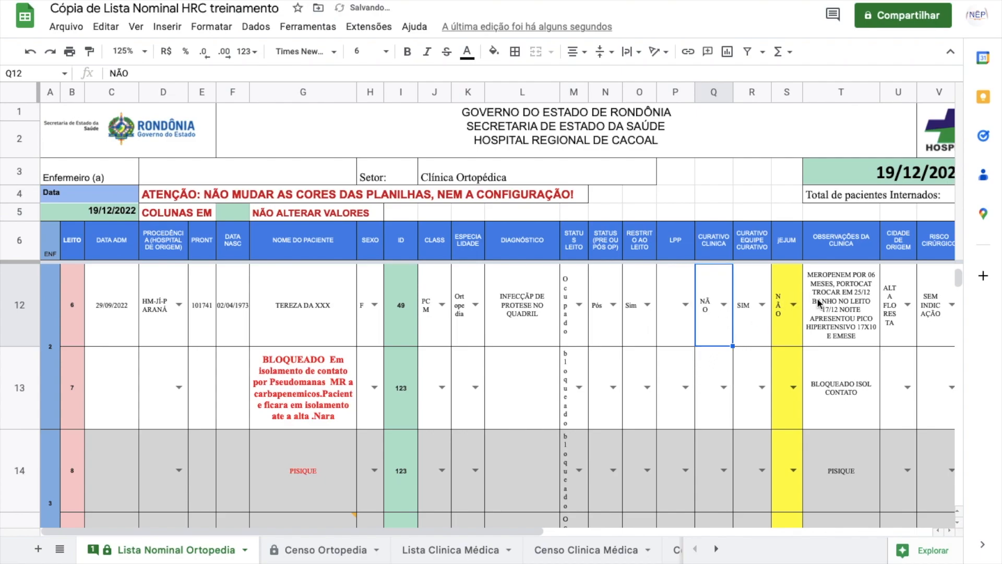
{"action": "left_click", "coordinate": [852, 309]}
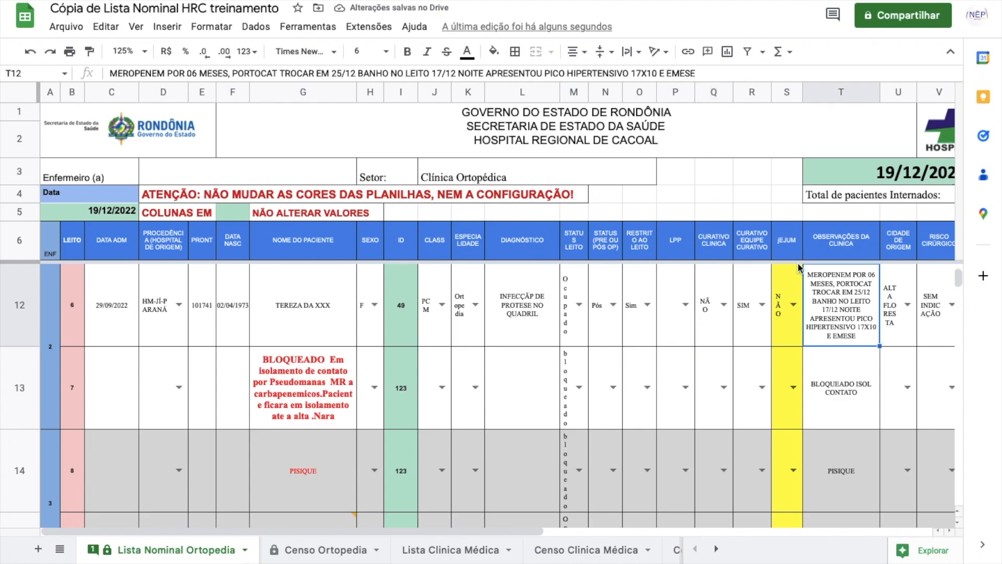
{"action": "left_click_drag", "start_coordinate": [510, 532], "coordinate": [662, 530]}
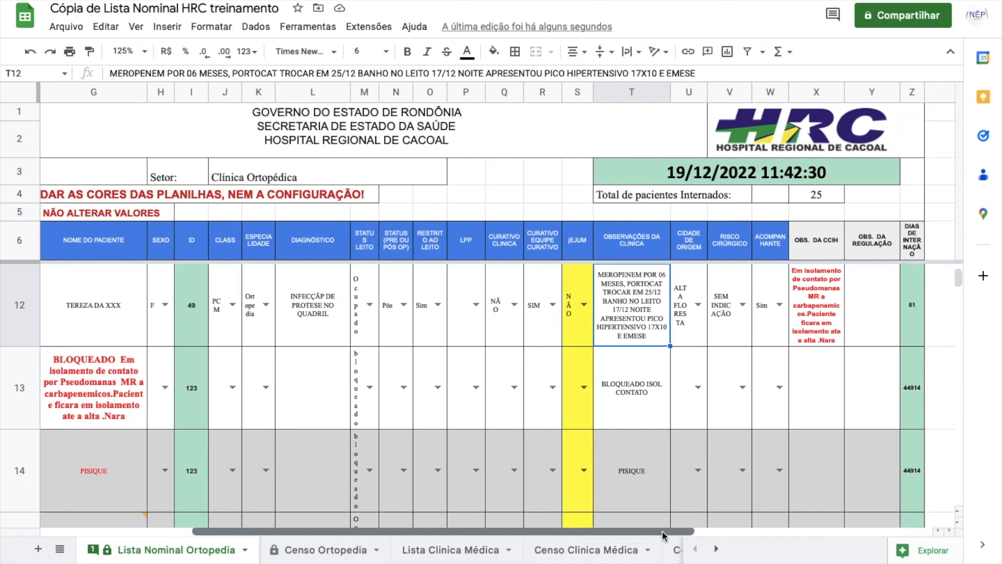
{"action": "left_click", "coordinate": [742, 305]}
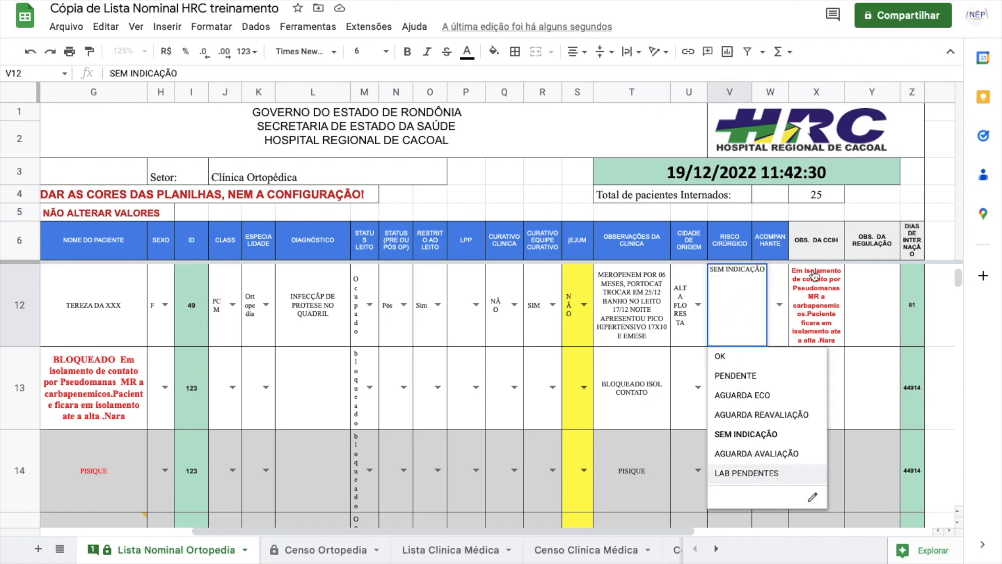
{"action": "left_click", "coordinate": [786, 298]}
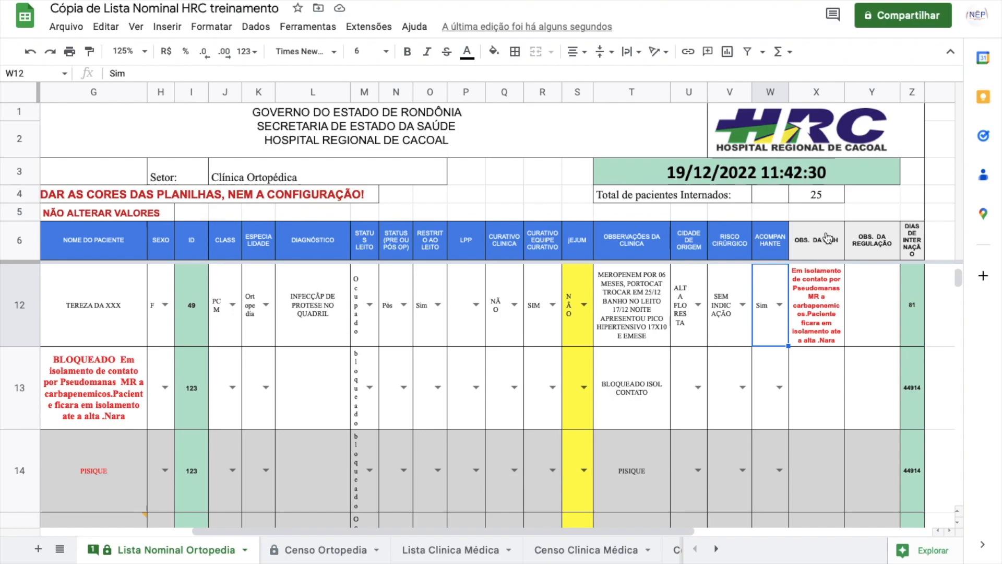
{"action": "left_click", "coordinate": [834, 305]}
{"action": "left_click", "coordinate": [826, 394]}
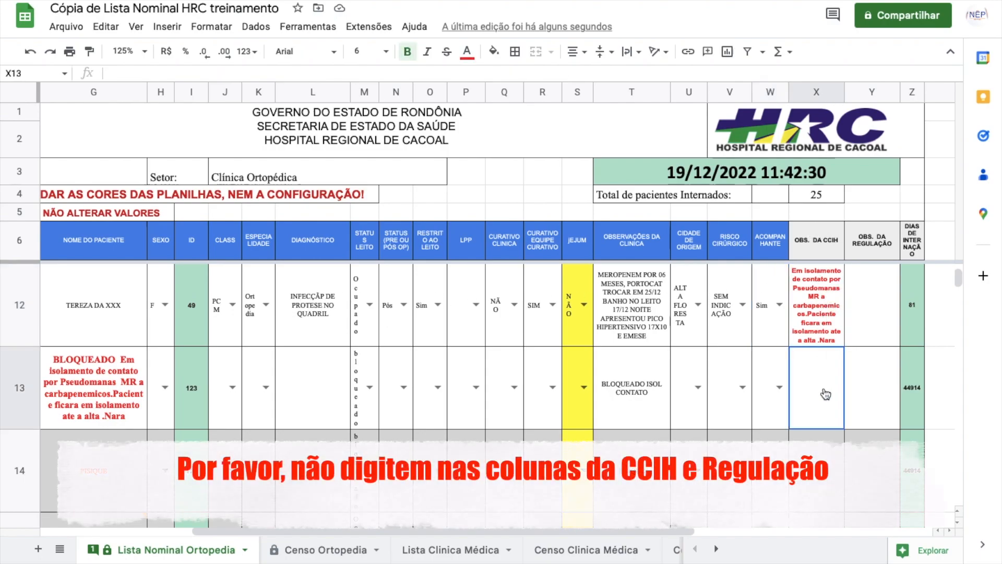
{"action": "left_click", "coordinate": [814, 315]}
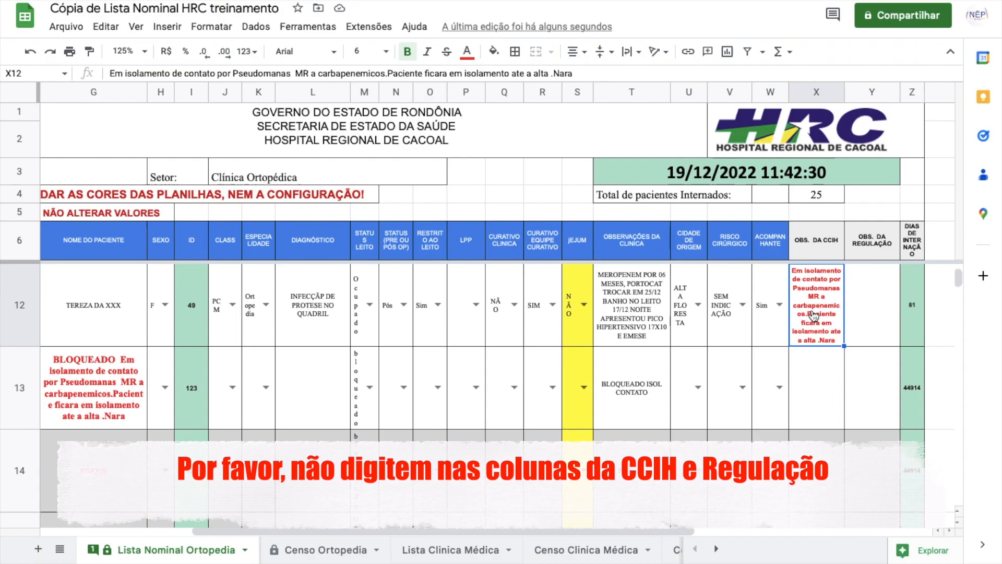
{"action": "left_click", "coordinate": [872, 293]}
{"action": "left_click", "coordinate": [819, 308]}
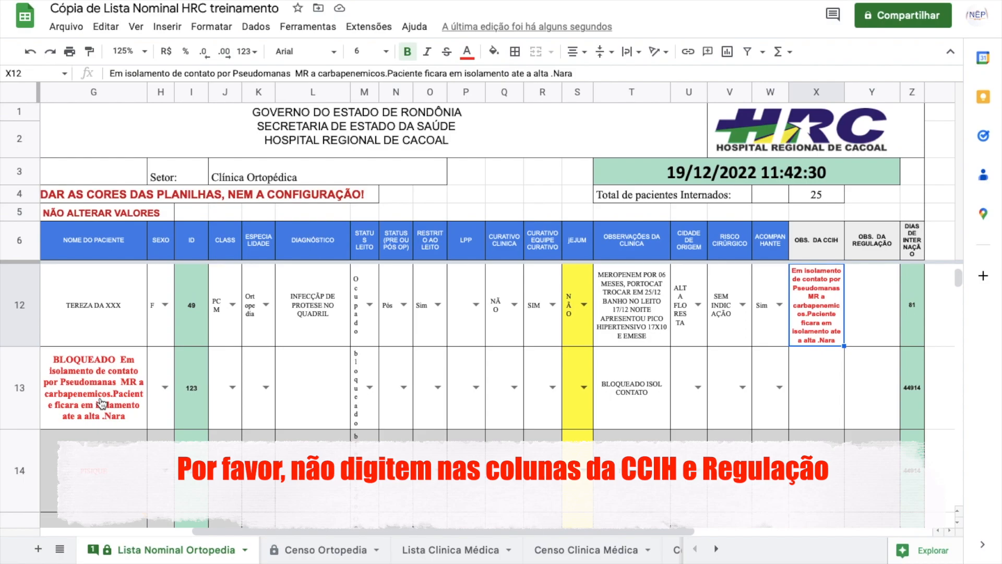
{"action": "left_click", "coordinate": [881, 307]}
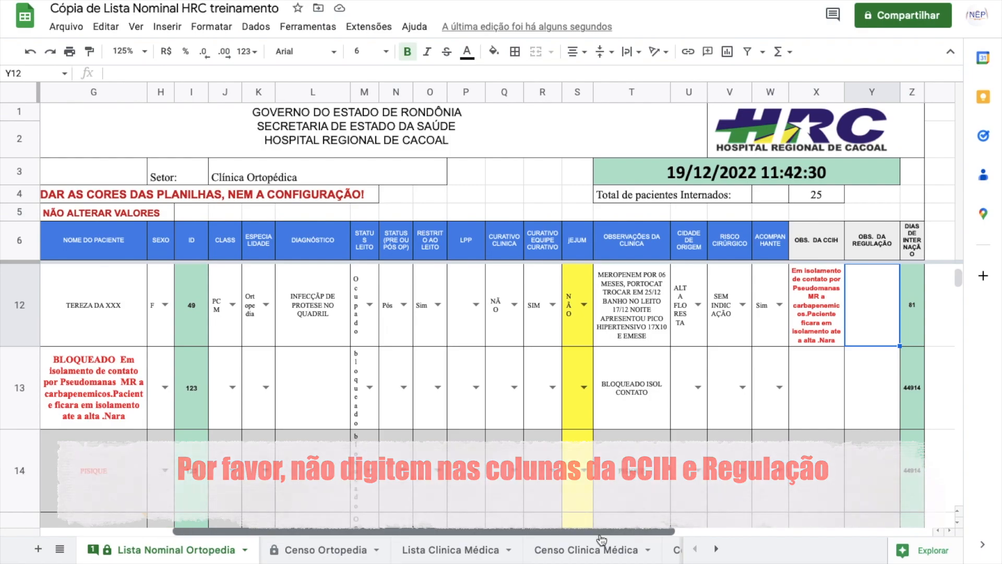
{"action": "left_click_drag", "start_coordinate": [629, 538], "coordinate": [461, 543]}
{"action": "scroll", "coordinate": [311, 428], "scroll_direction": "down", "scroll_amount": 4}
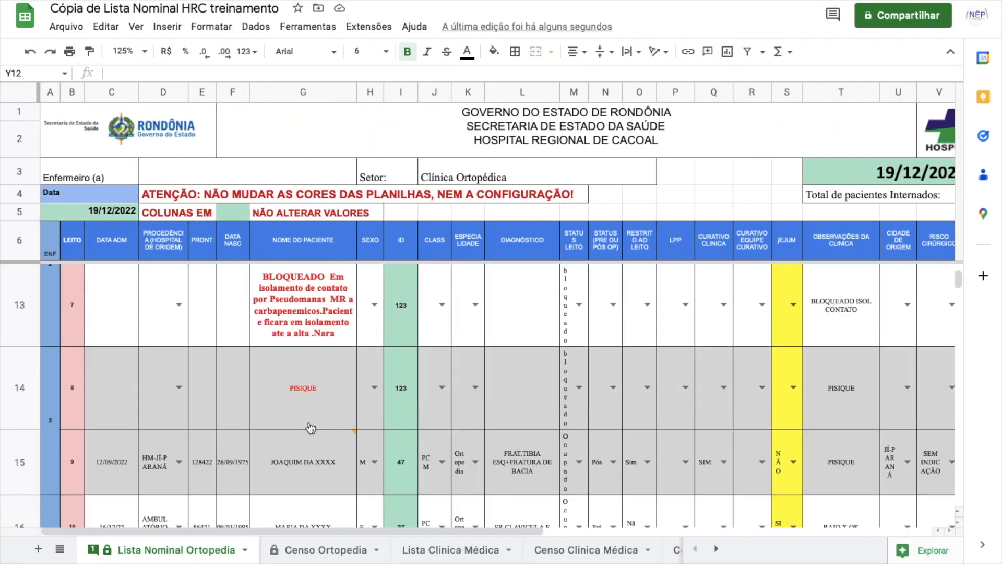
{"action": "scroll", "coordinate": [310, 428], "scroll_direction": "up", "scroll_amount": 3}
{"action": "scroll", "coordinate": [310, 428], "scroll_direction": "up", "scroll_amount": 5}
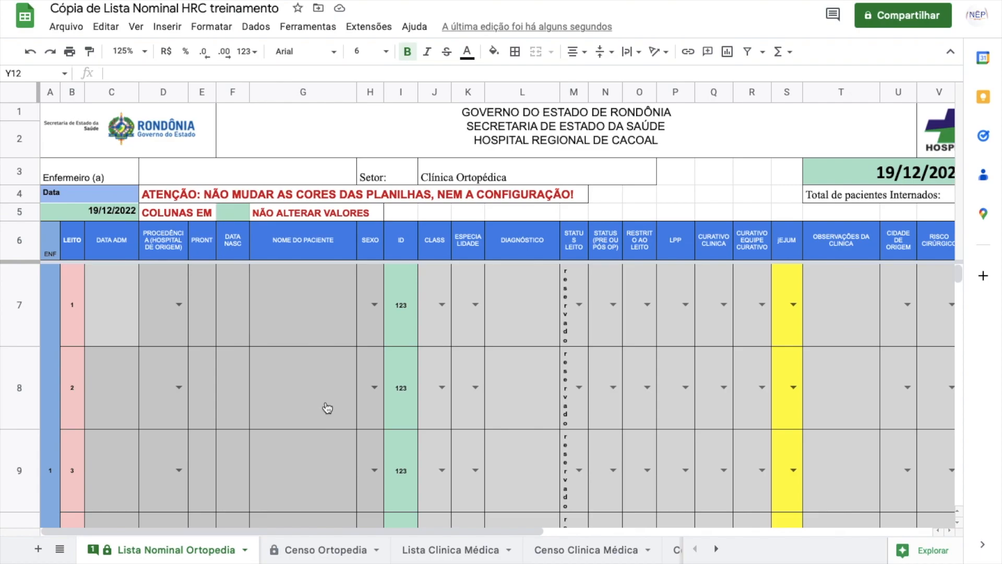
{"action": "scroll", "coordinate": [326, 408], "scroll_direction": "down", "scroll_amount": 5}
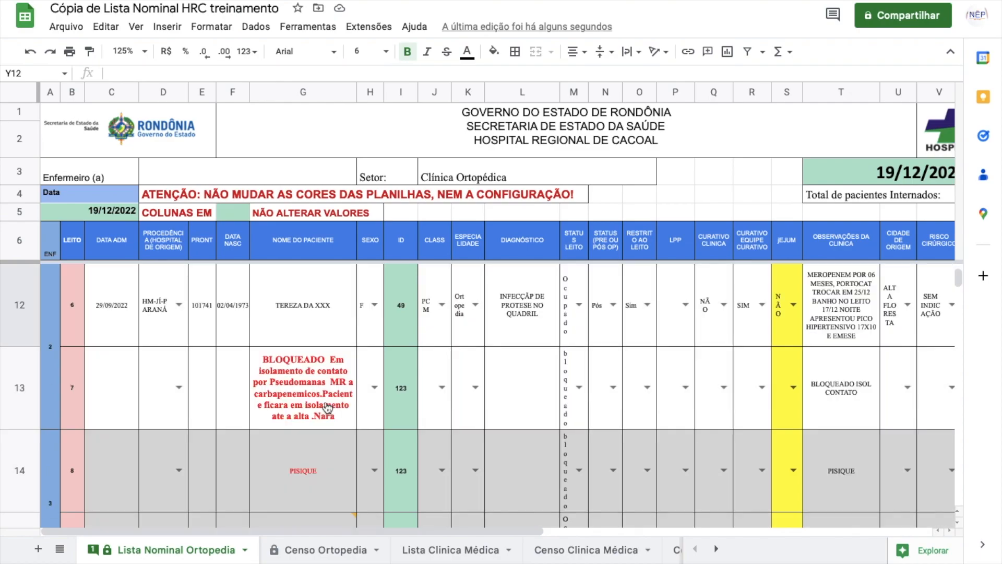
{"action": "scroll", "coordinate": [327, 407], "scroll_direction": "up", "scroll_amount": 1}
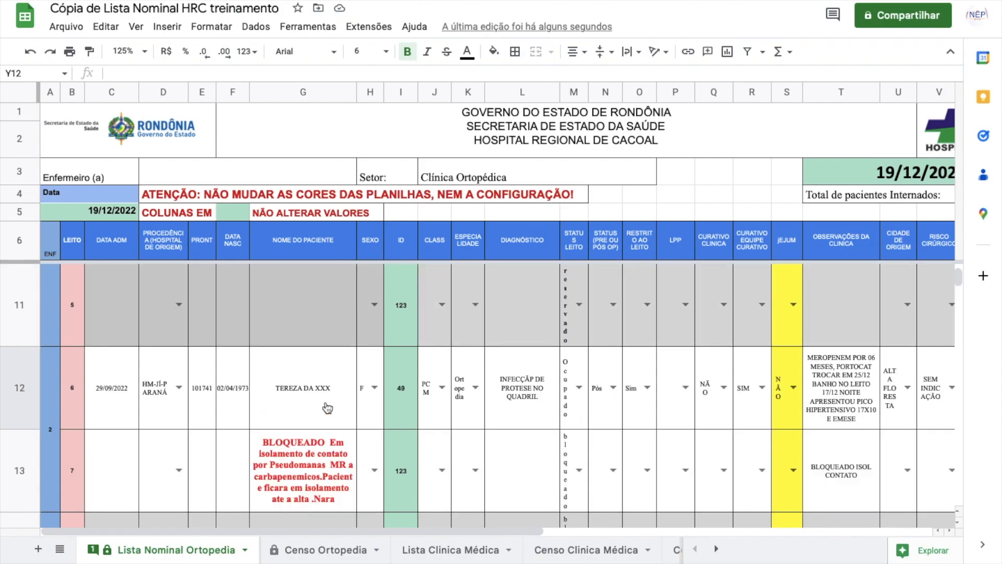
{"action": "left_click", "coordinate": [289, 393]}
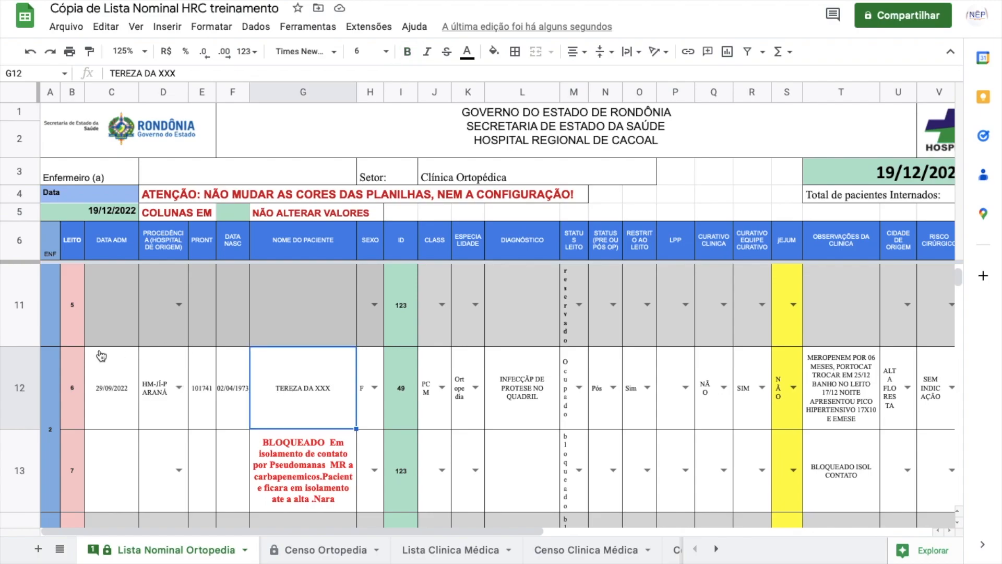
{"action": "left_click", "coordinate": [17, 381]}
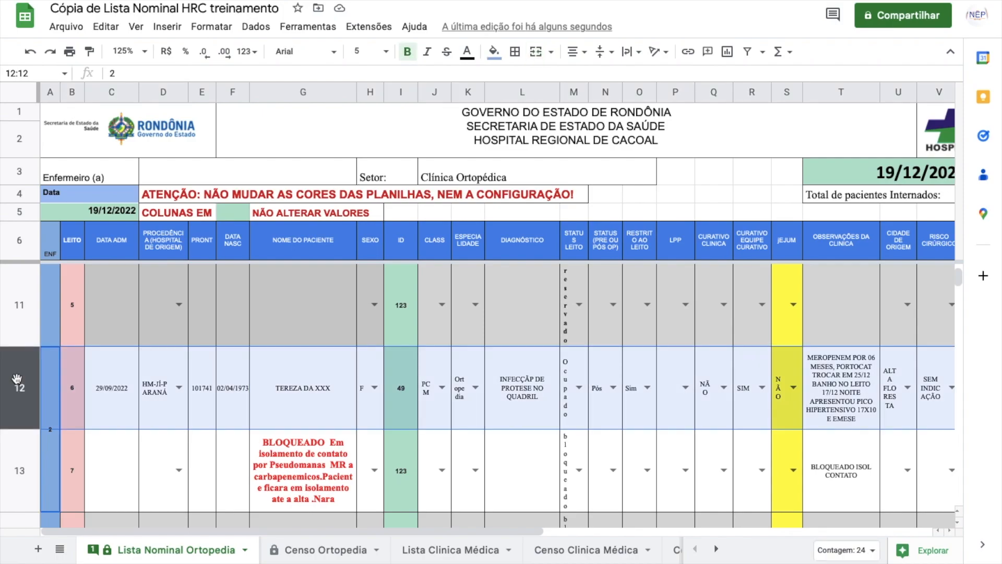
{"action": "left_click", "coordinate": [738, 403]}
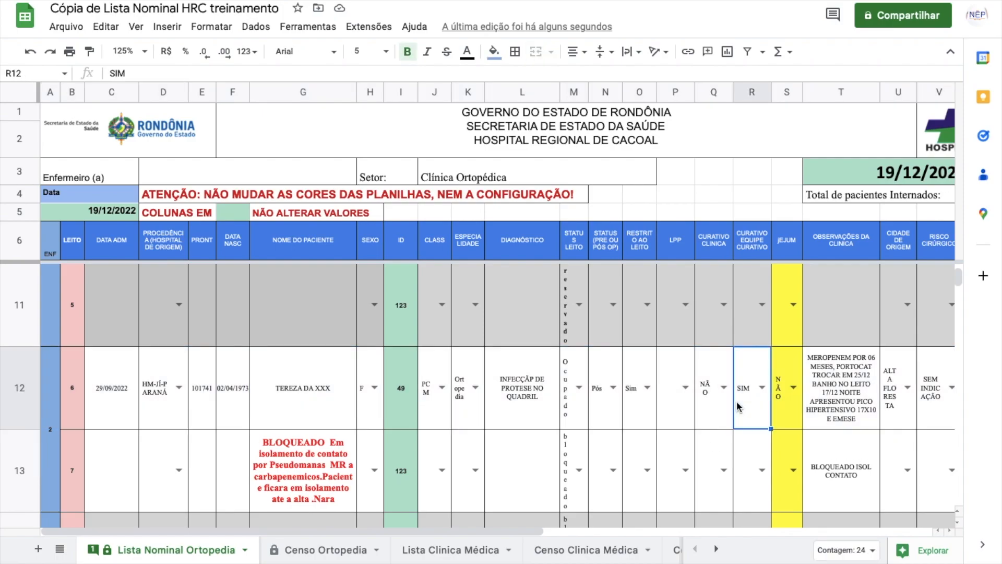
{"action": "left_click", "coordinate": [519, 393]}
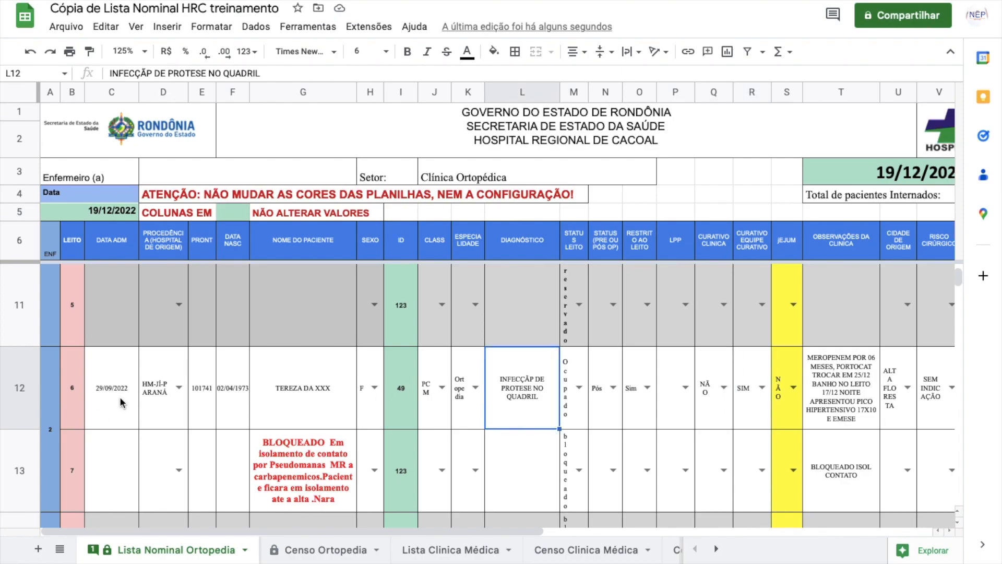
{"action": "left_click", "coordinate": [180, 389]}
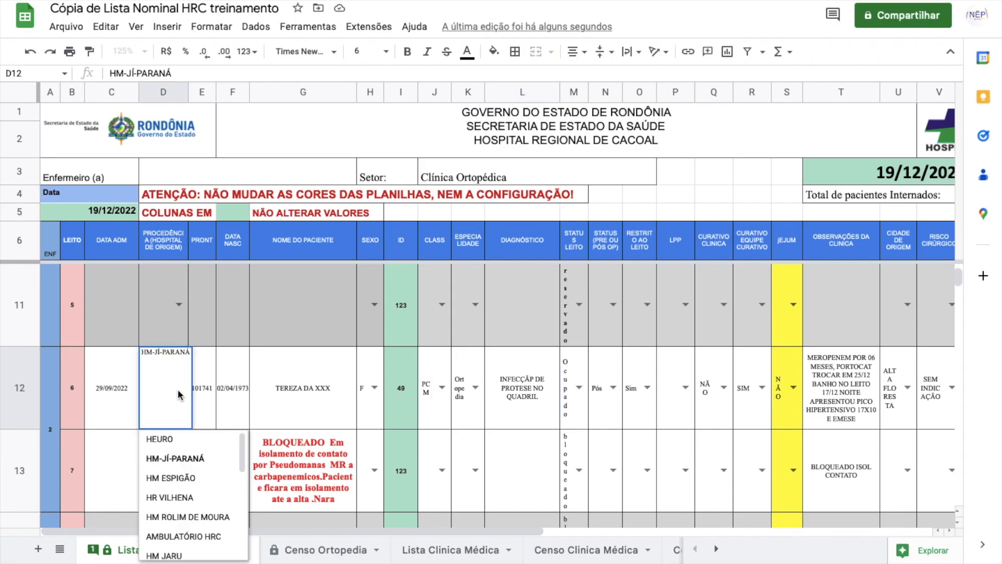
{"action": "left_click", "coordinate": [127, 389]}
{"action": "left_click_drag", "start_coordinate": [121, 389], "coordinate": [365, 392]}
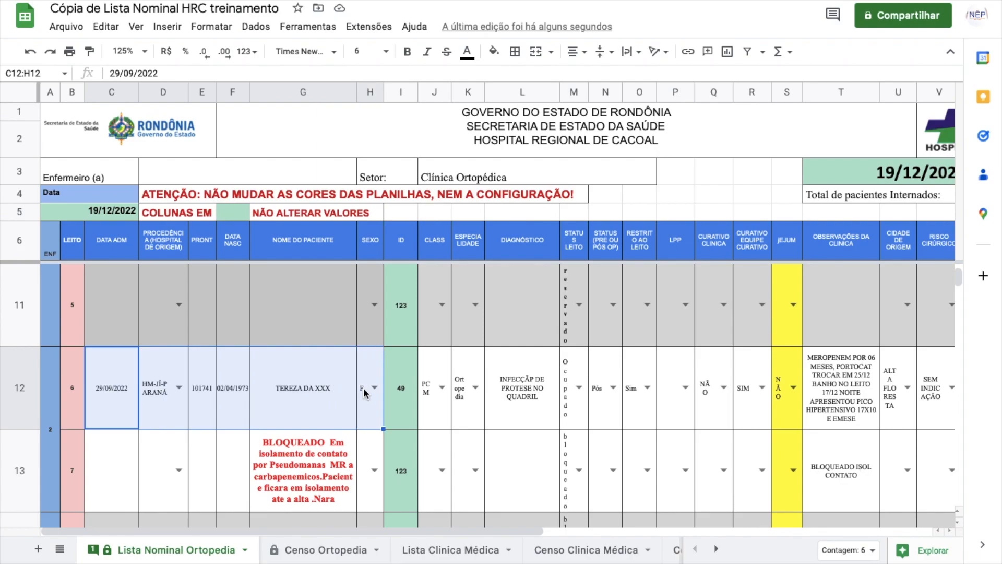
Step: Clear row 12's patient details C12:H12 and enter 'Si' in companion cell W12
{"action": "key", "text": "Delete"}
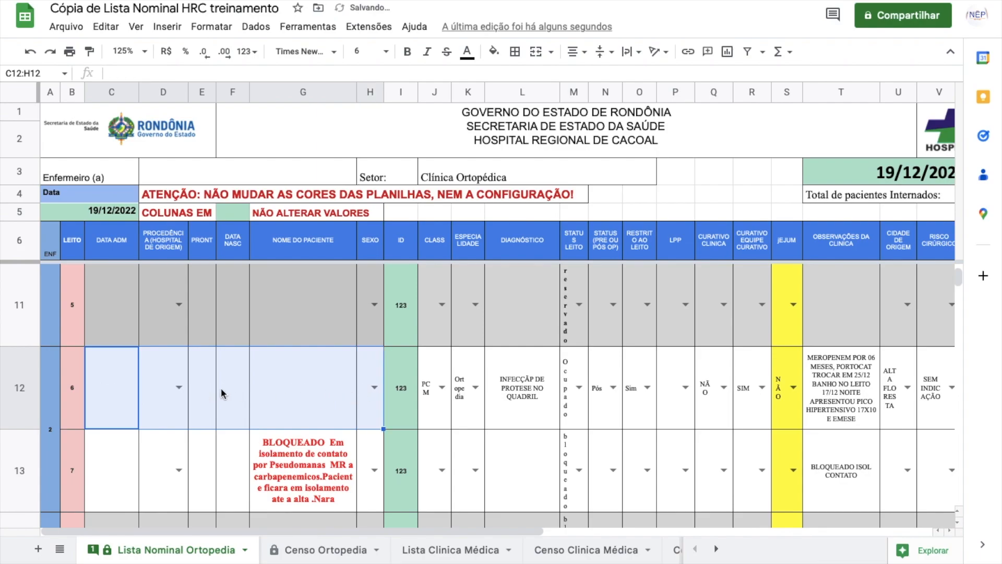
{"action": "left_click", "coordinate": [179, 391]}
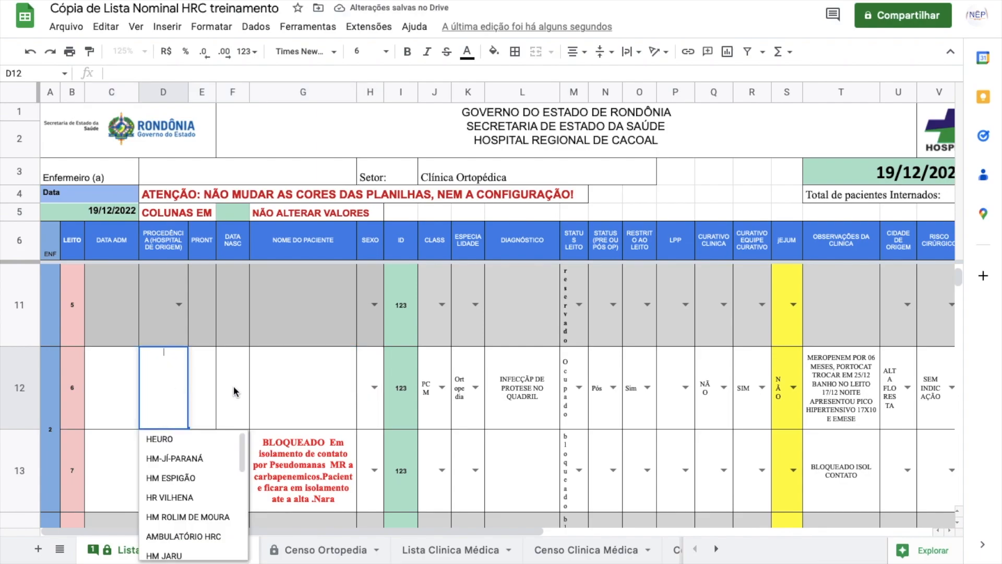
{"action": "left_click", "coordinate": [218, 386]}
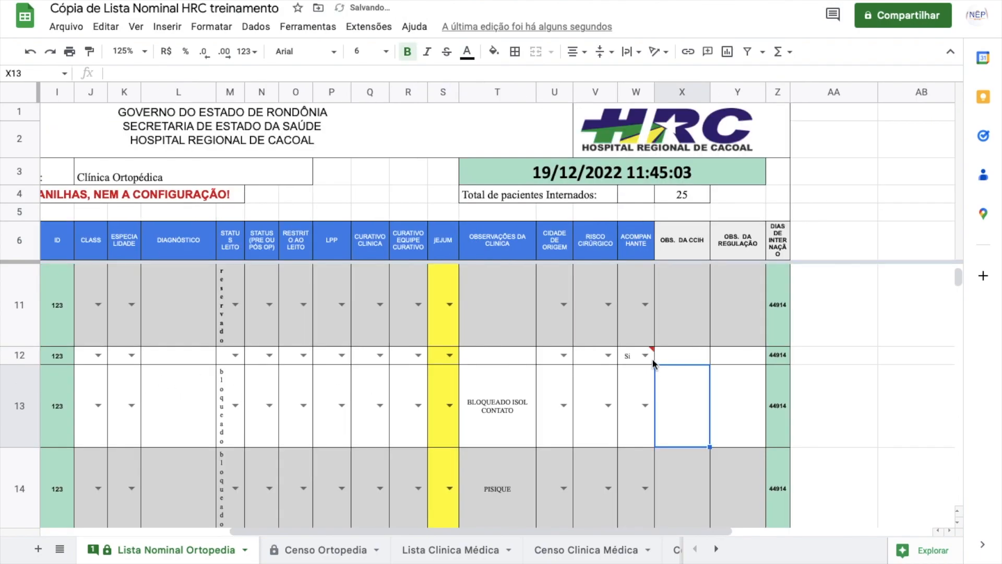
{"action": "left_click", "coordinate": [644, 359]}
{"action": "type", "text": "Si"}
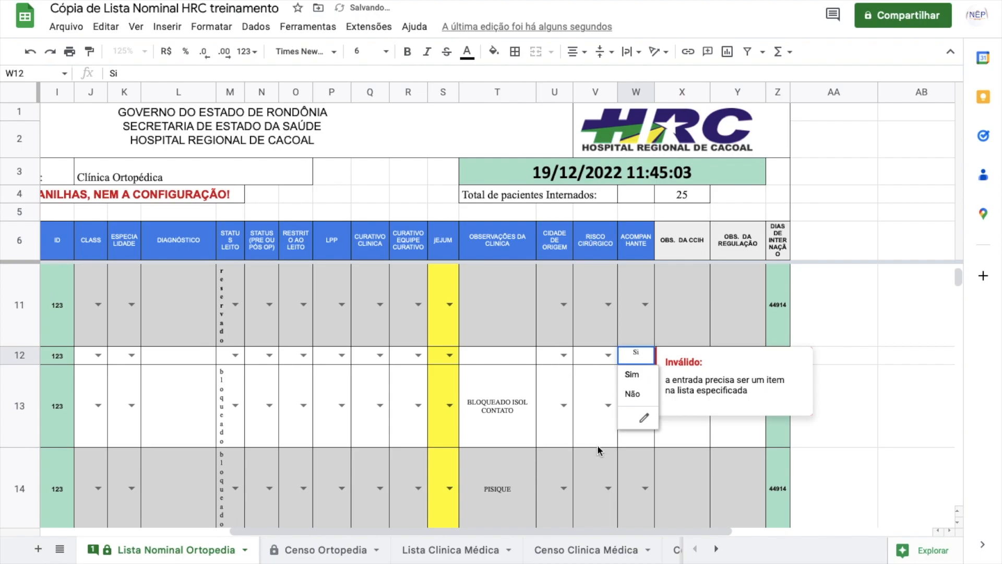
{"action": "left_click", "coordinate": [600, 413]}
{"action": "left_click_drag", "start_coordinate": [604, 531], "coordinate": [417, 533]}
{"action": "scroll", "coordinate": [449, 371], "scroll_direction": "up", "scroll_amount": 5}
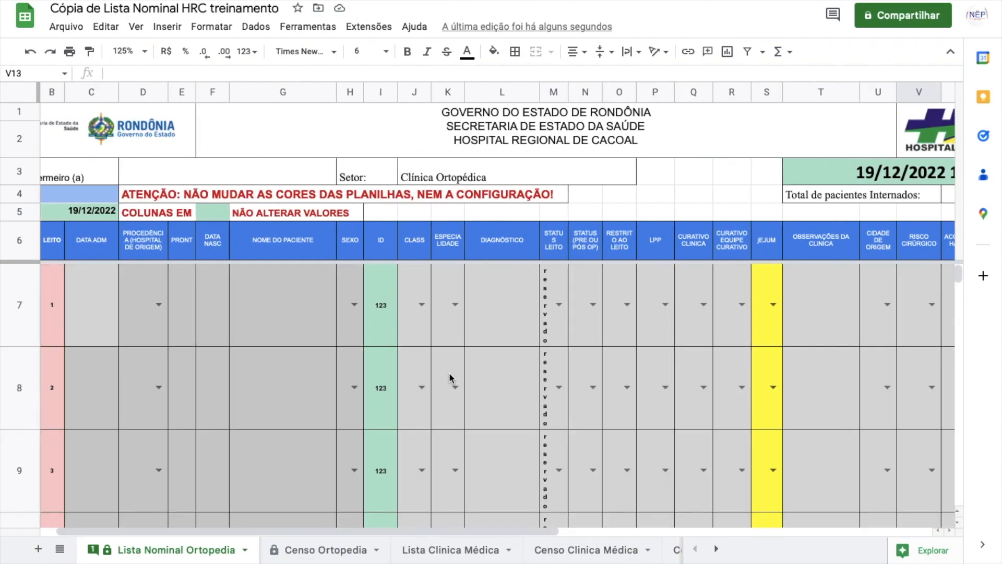
{"action": "scroll", "coordinate": [448, 371], "scroll_direction": "down", "scroll_amount": 10}
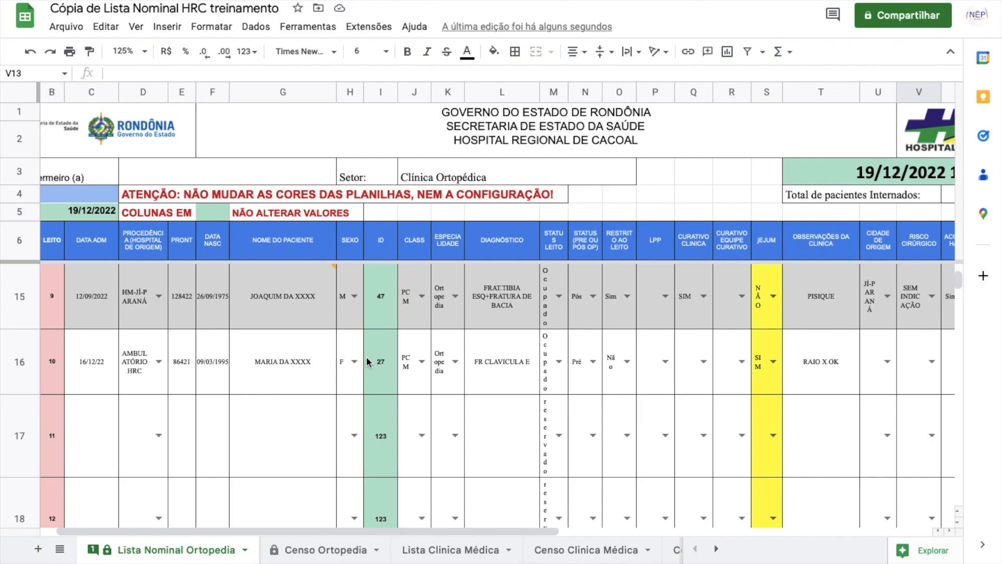
Step: Clear row 16's patient name, birth date, record number, origin hospital and admission date (G16–C16)
{"action": "left_click", "coordinate": [381, 369]}
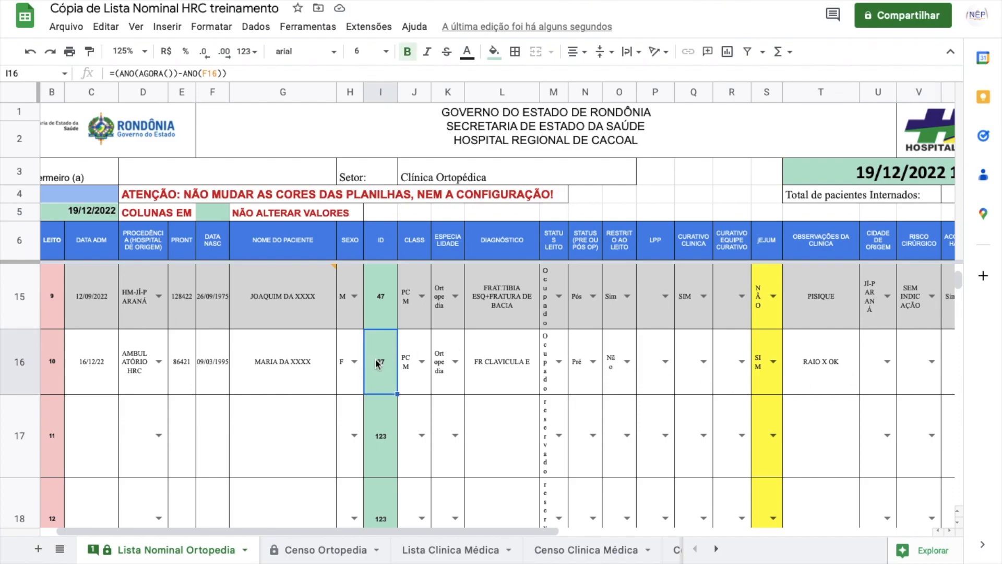
{"action": "left_click", "coordinate": [24, 359]}
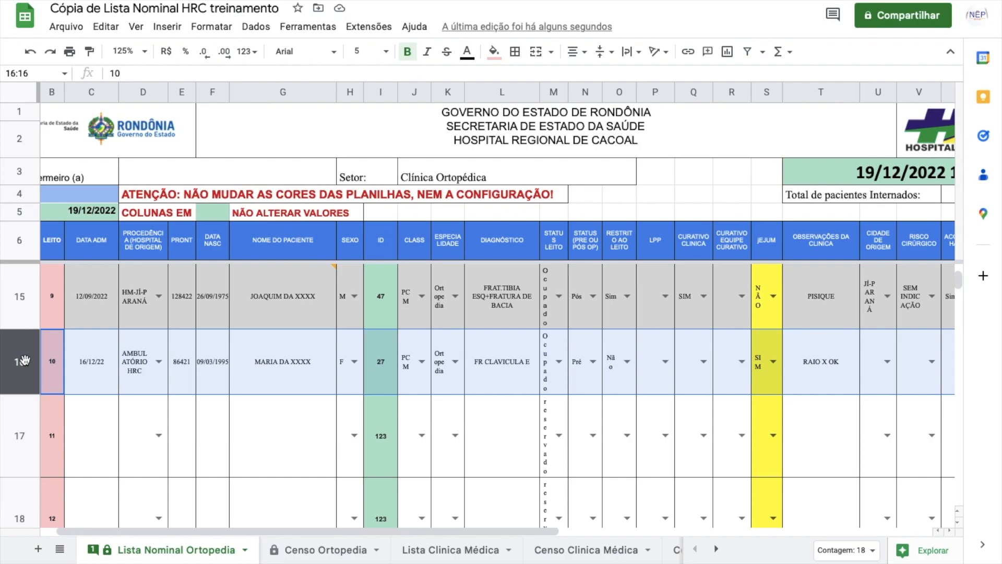
{"action": "left_click", "coordinate": [381, 365]}
{"action": "left_click", "coordinate": [352, 376]}
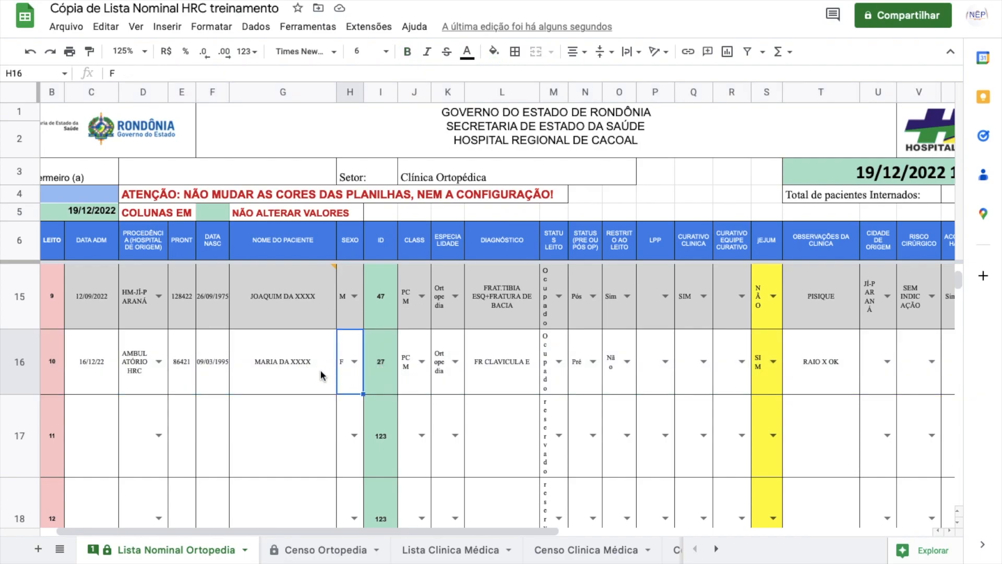
{"action": "left_click", "coordinate": [274, 365]}
{"action": "key", "text": "Delete"}
{"action": "left_click", "coordinate": [214, 361]}
{"action": "key", "text": "Delete"}
{"action": "left_click", "coordinate": [175, 372]}
{"action": "key", "text": "Delete"}
{"action": "left_click", "coordinate": [139, 376]}
{"action": "key", "text": "Delete"}
{"action": "left_click", "coordinate": [92, 365]}
{"action": "key", "text": "Delete"}
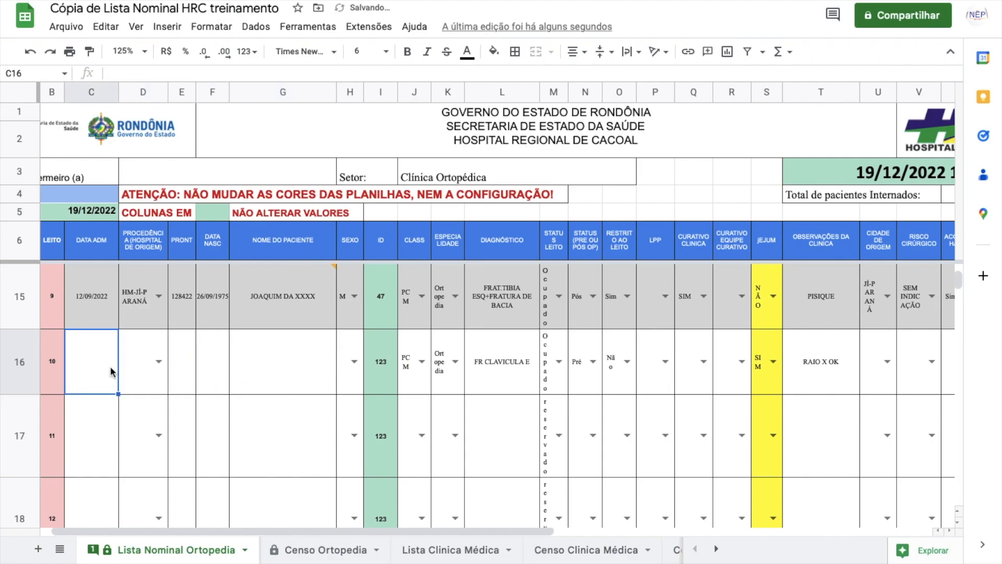
Step: Clear row 16's specialty, diagnosis and status cells K16:O16
{"action": "left_click_drag", "start_coordinate": [420, 372], "coordinate": [648, 376]}
{"action": "left_click", "coordinate": [475, 381]}
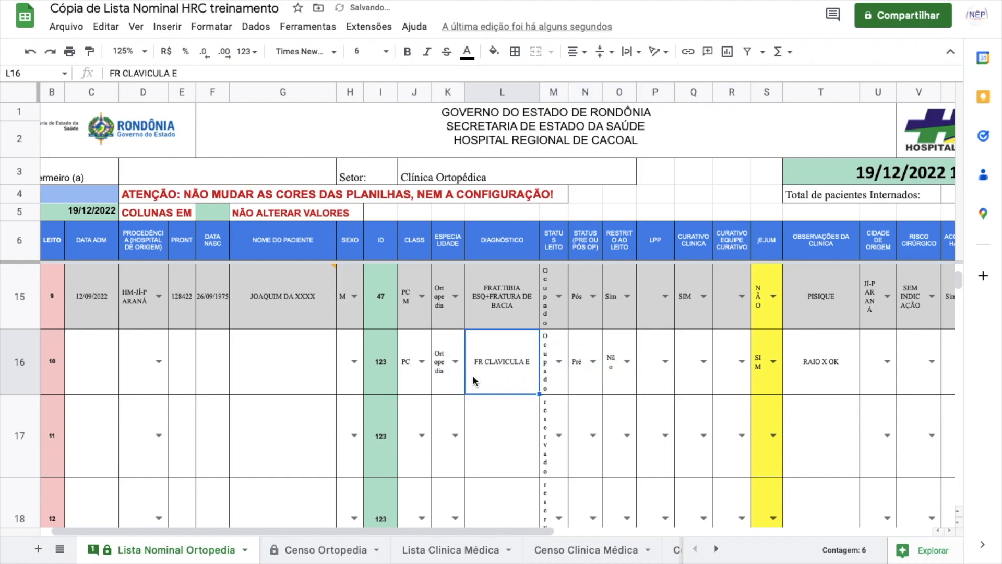
{"action": "left_click", "coordinate": [445, 418]}
{"action": "left_click_drag", "start_coordinate": [435, 368], "coordinate": [624, 370]}
{"action": "key", "text": "Delete"}
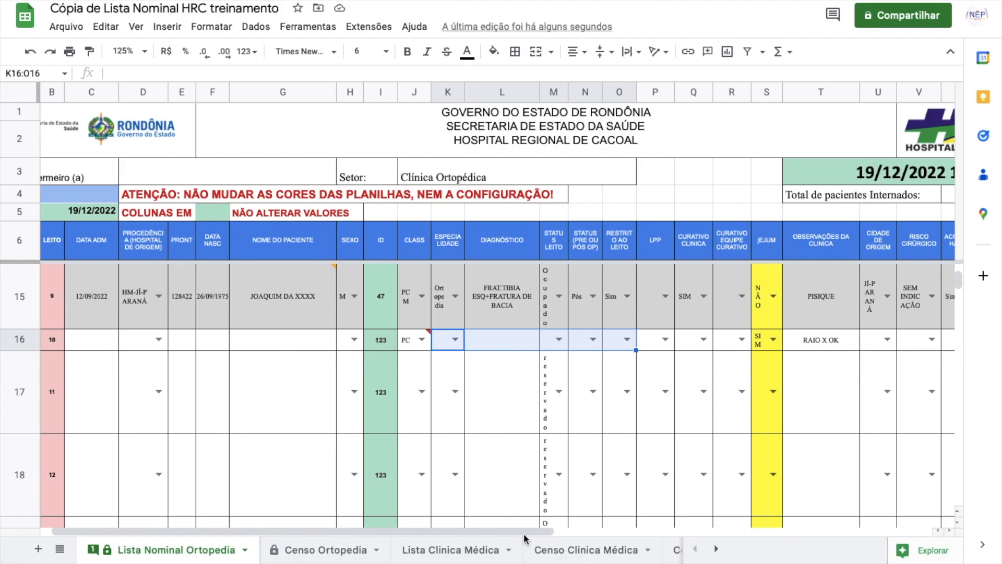
{"action": "left_click_drag", "start_coordinate": [497, 532], "coordinate": [486, 532]}
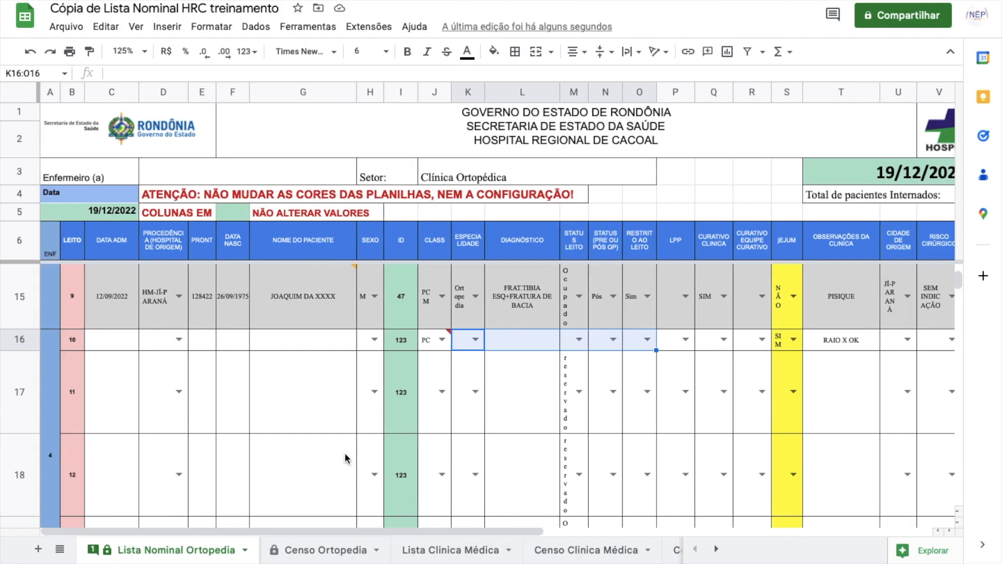
{"action": "scroll", "coordinate": [331, 426], "scroll_direction": "down", "scroll_amount": 1}
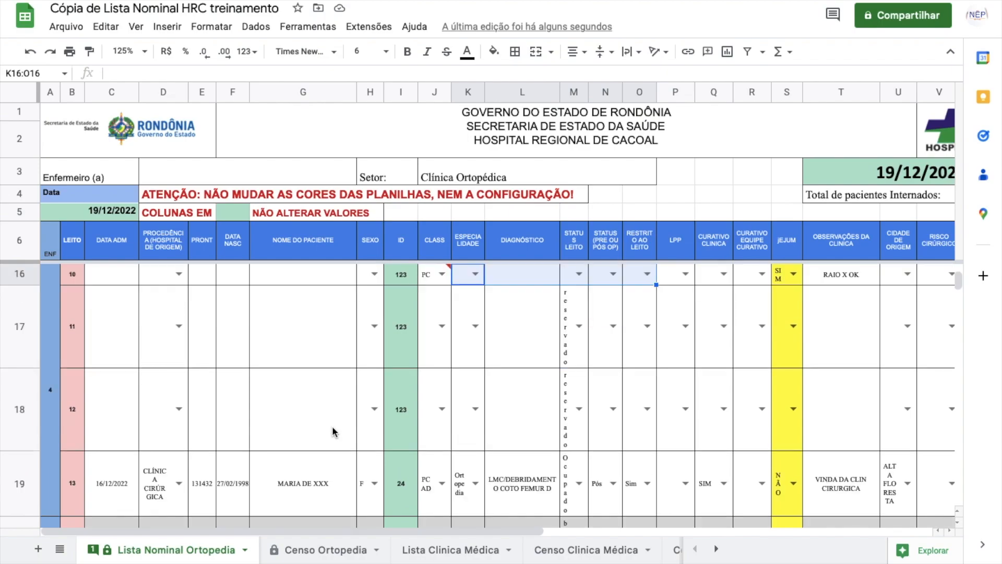
{"action": "scroll", "coordinate": [332, 426], "scroll_direction": "up", "scroll_amount": 5}
{"action": "scroll", "coordinate": [334, 431], "scroll_direction": "down", "scroll_amount": 5}
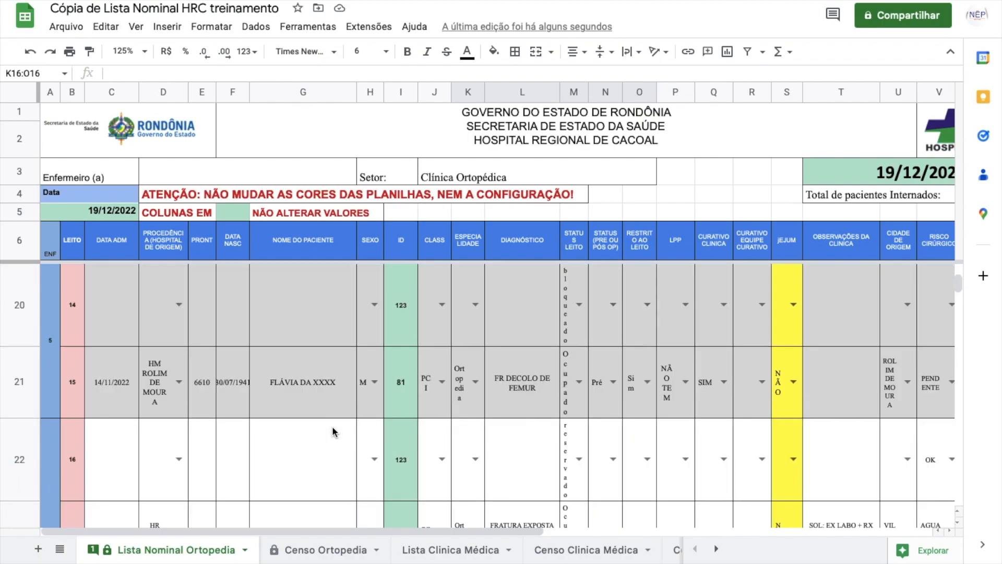
{"action": "scroll", "coordinate": [332, 425], "scroll_direction": "down", "scroll_amount": 3}
{"action": "scroll", "coordinate": [332, 426], "scroll_direction": "up", "scroll_amount": 5}
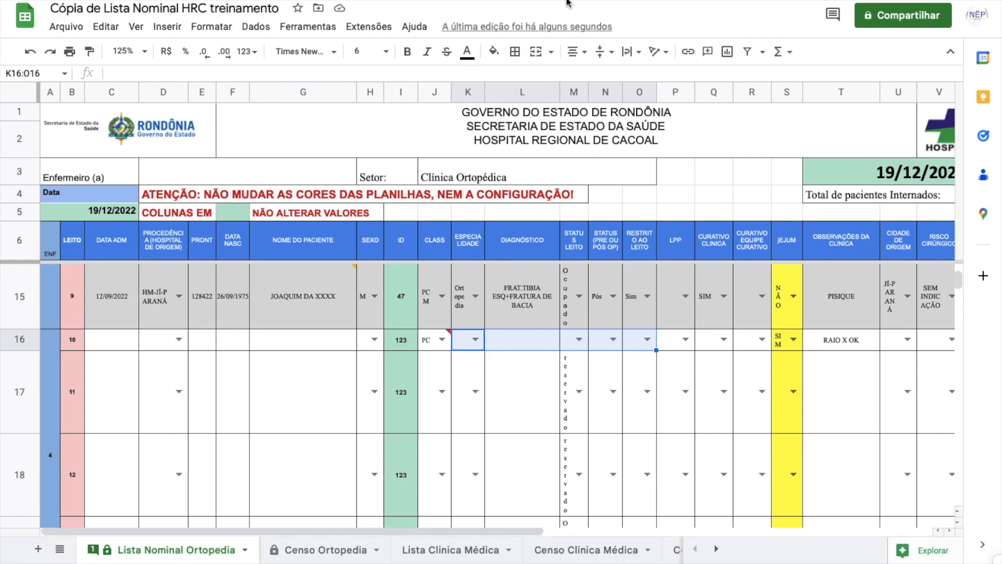
{"action": "left_click", "coordinate": [64, 27]}
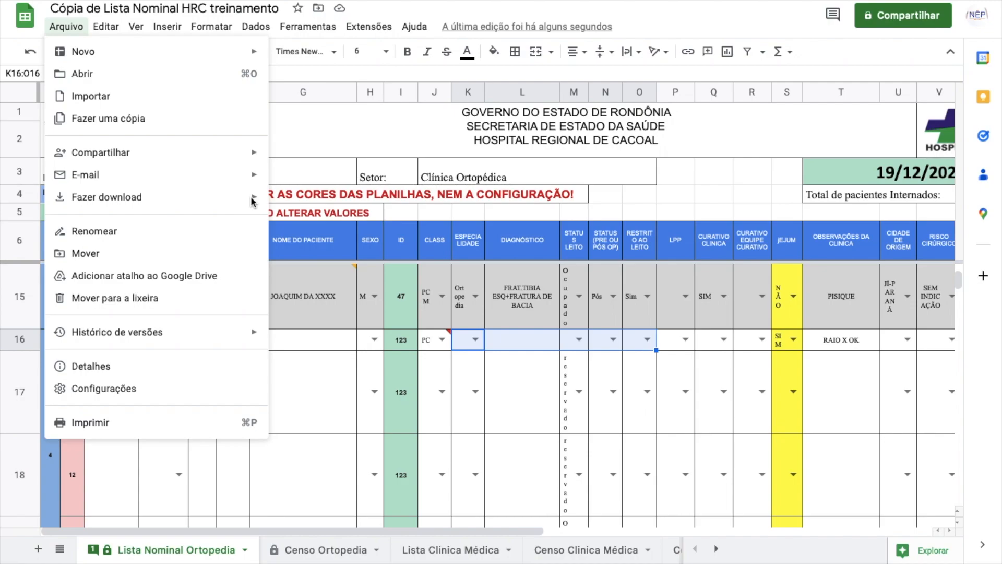
{"action": "mouse_move", "coordinate": [250, 197]}
{"action": "left_click", "coordinate": [293, 248]}
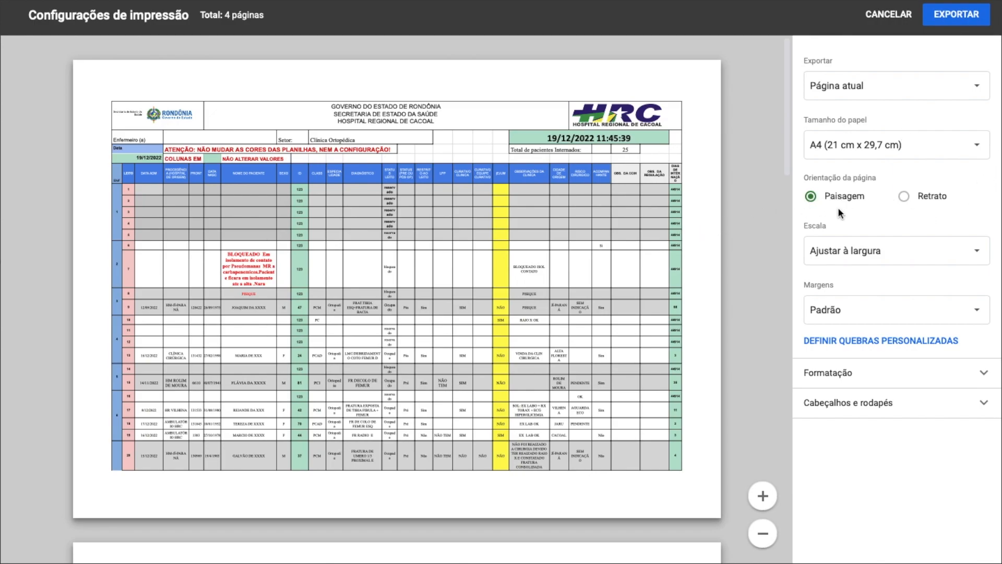
{"action": "left_click", "coordinate": [906, 195]}
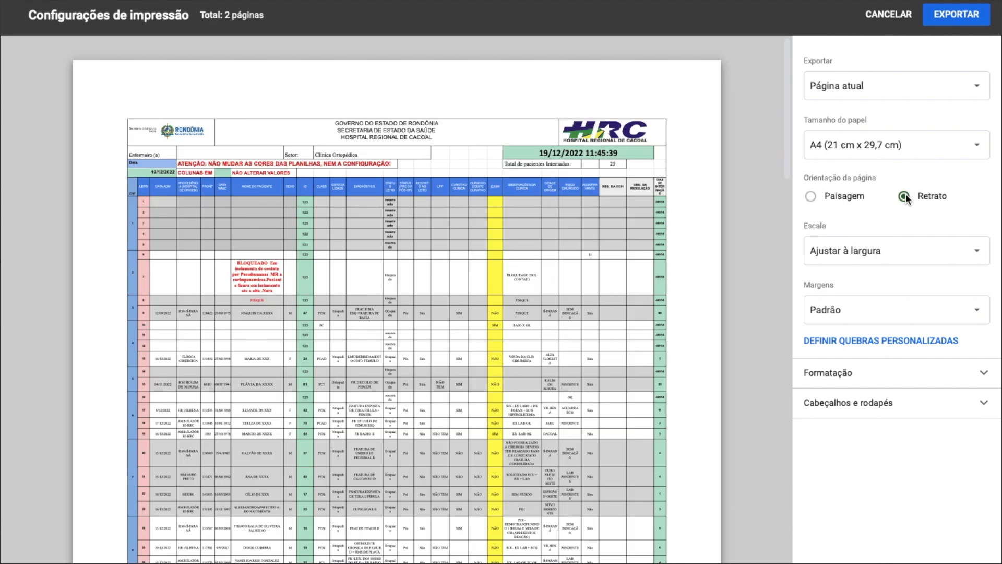
{"action": "left_click", "coordinate": [812, 197]}
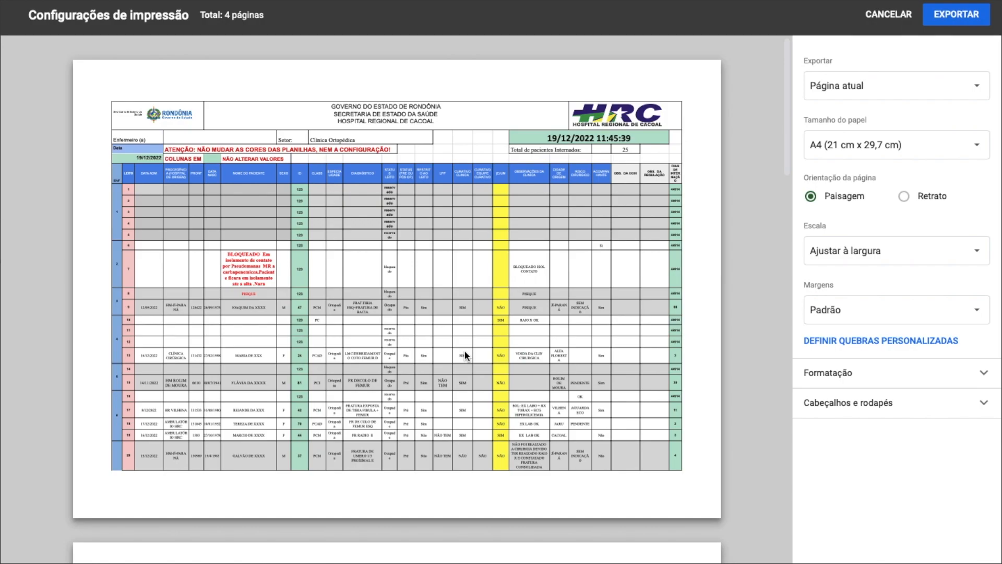
{"action": "scroll", "coordinate": [465, 350], "scroll_direction": "down", "scroll_amount": 12}
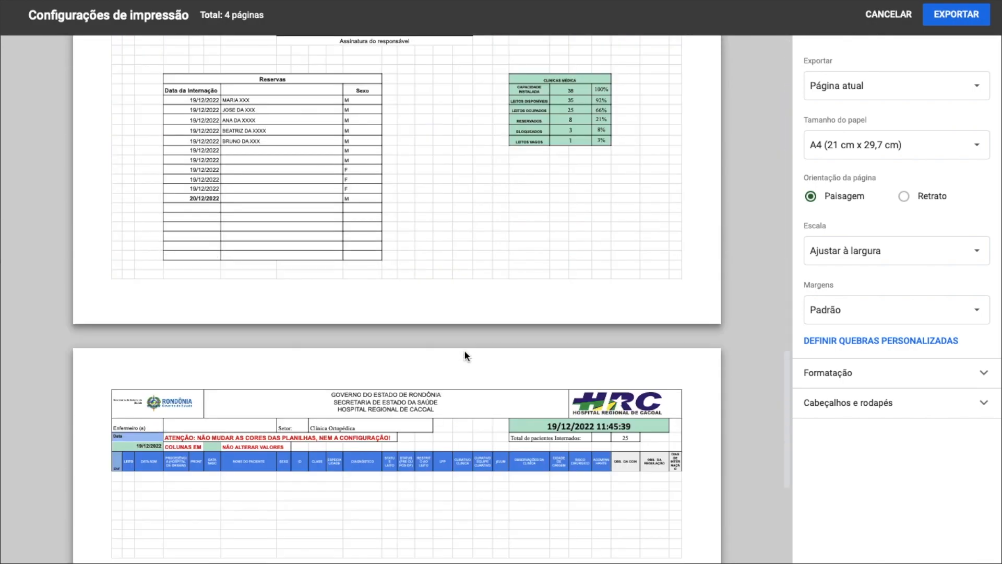
{"action": "scroll", "coordinate": [464, 355], "scroll_direction": "up", "scroll_amount": 2}
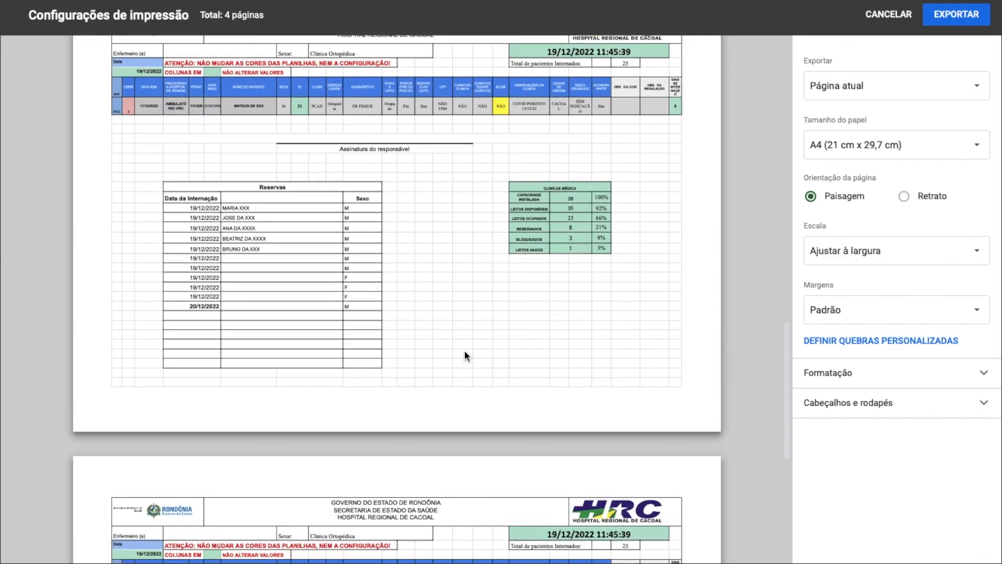
{"action": "scroll", "coordinate": [465, 354], "scroll_direction": "up", "scroll_amount": 4}
{"action": "scroll", "coordinate": [464, 354], "scroll_direction": "up", "scroll_amount": 13}
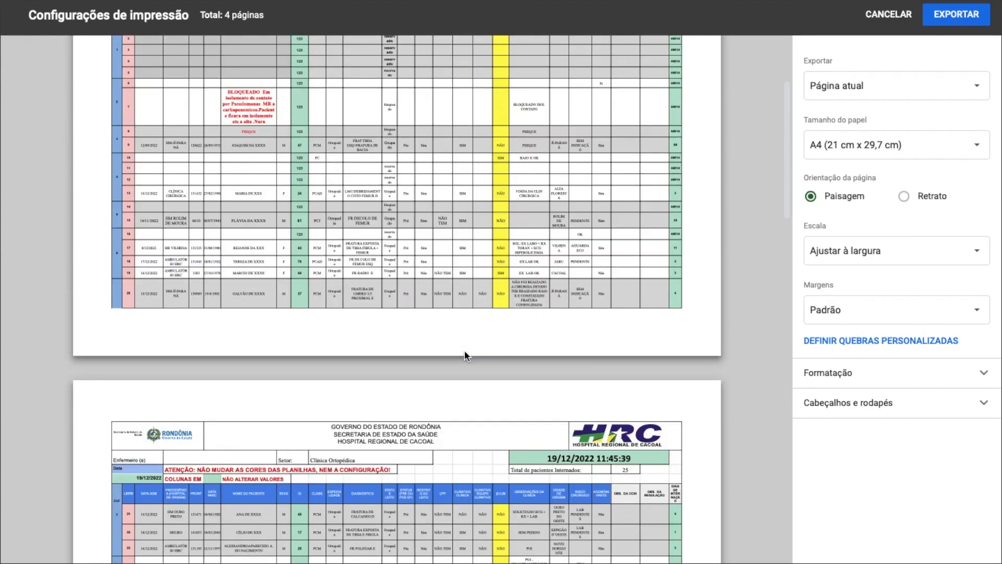
{"action": "scroll", "coordinate": [464, 355], "scroll_direction": "up", "scroll_amount": 3}
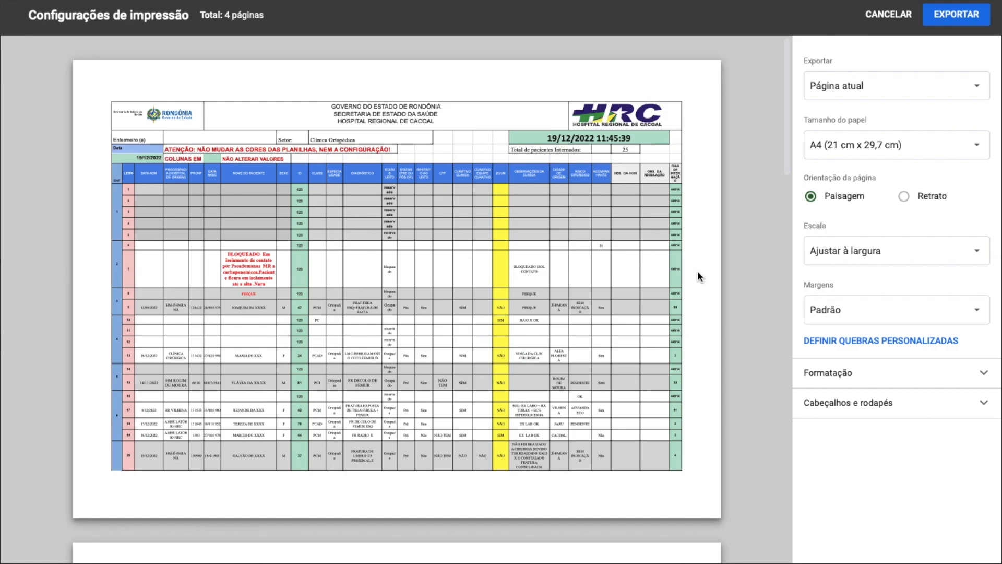
{"action": "scroll", "coordinate": [697, 270], "scroll_direction": "down", "scroll_amount": 1}
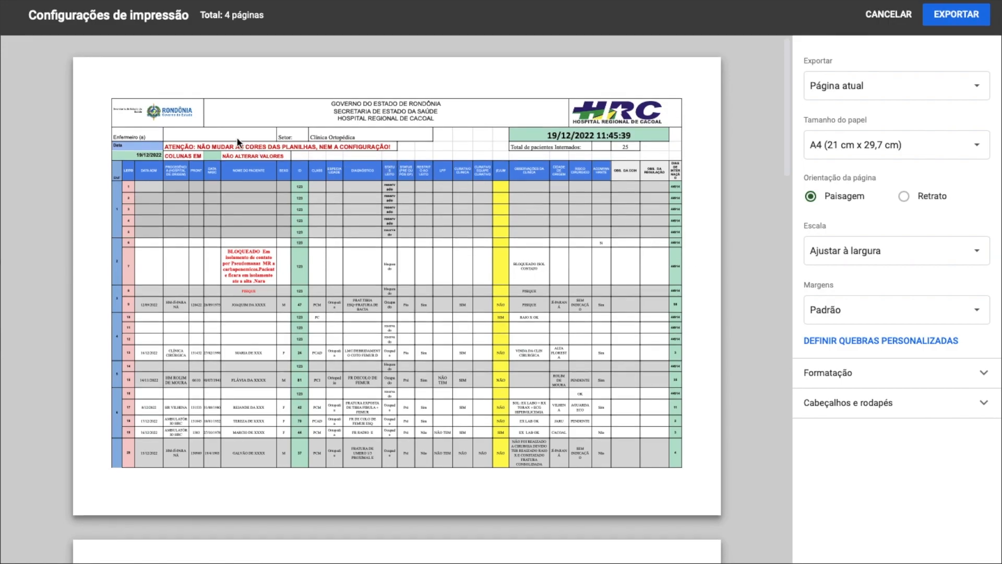
{"action": "scroll", "coordinate": [455, 245], "scroll_direction": "down", "scroll_amount": 10}
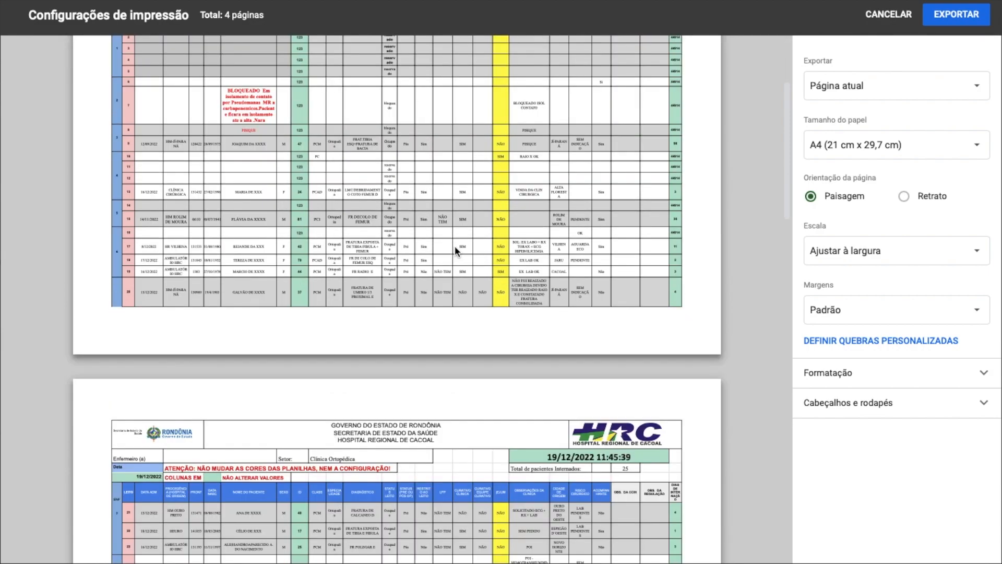
{"action": "scroll", "coordinate": [455, 245], "scroll_direction": "down", "scroll_amount": 5}
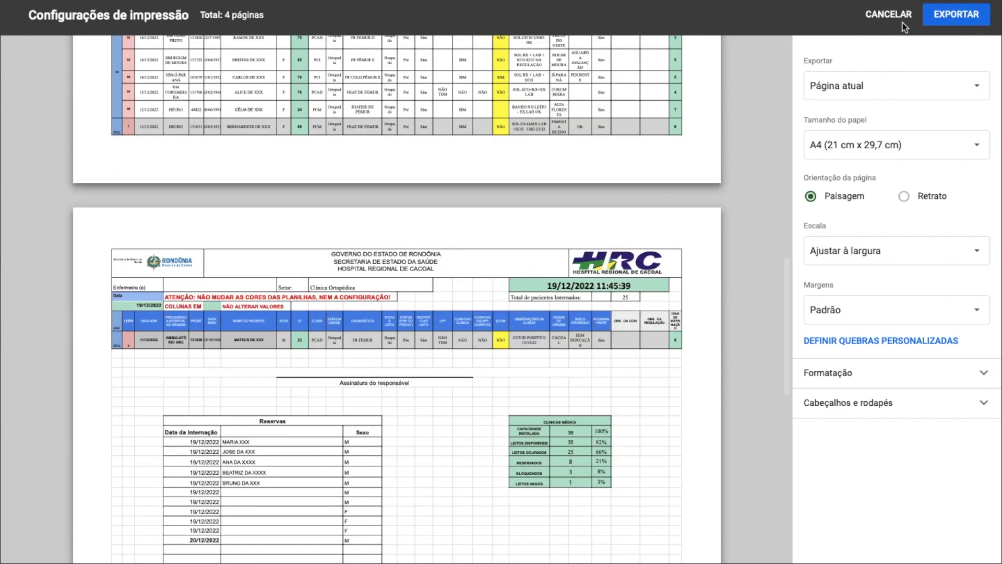
{"action": "left_click", "coordinate": [889, 14]}
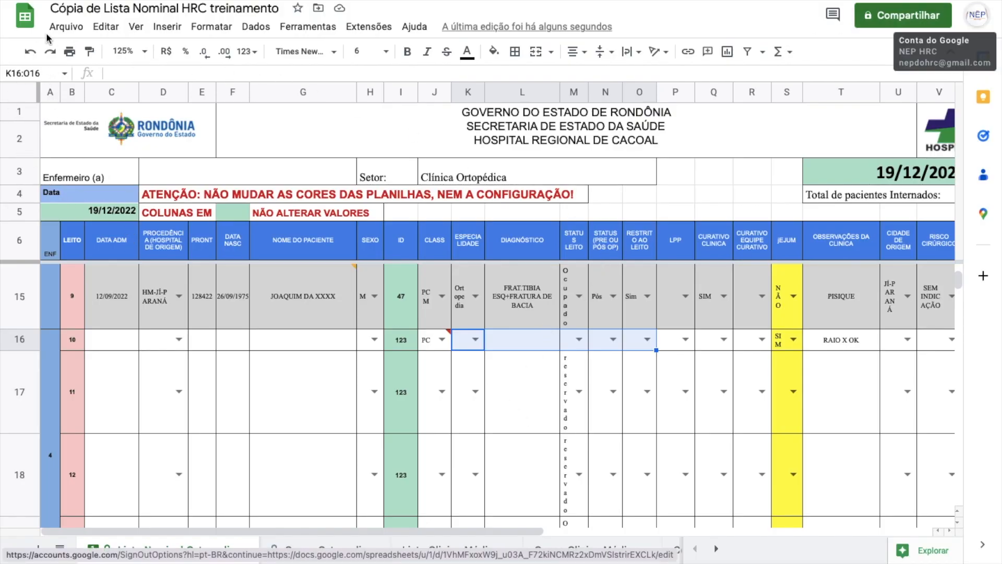
{"action": "left_click", "coordinate": [66, 27]}
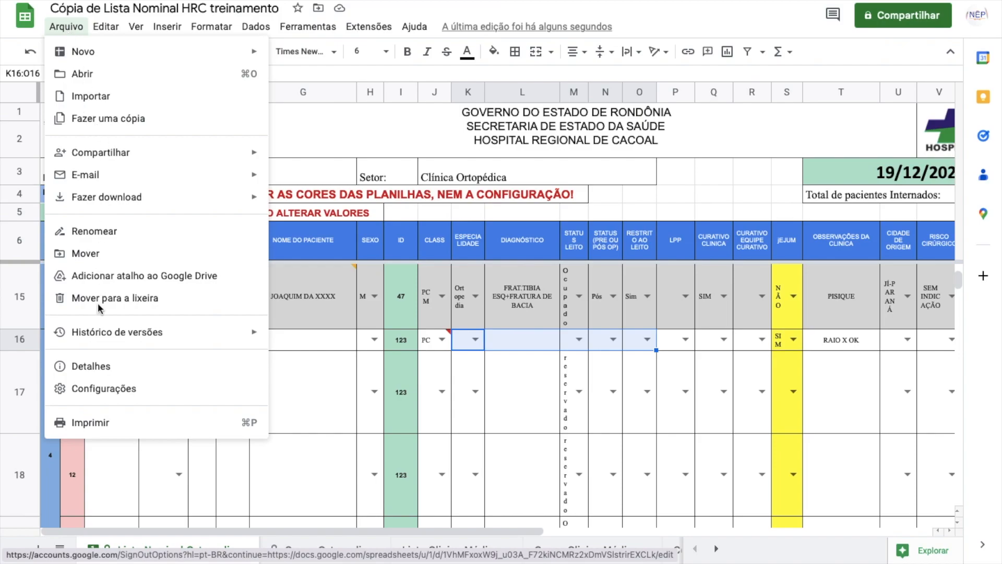
{"action": "left_click", "coordinate": [99, 423]}
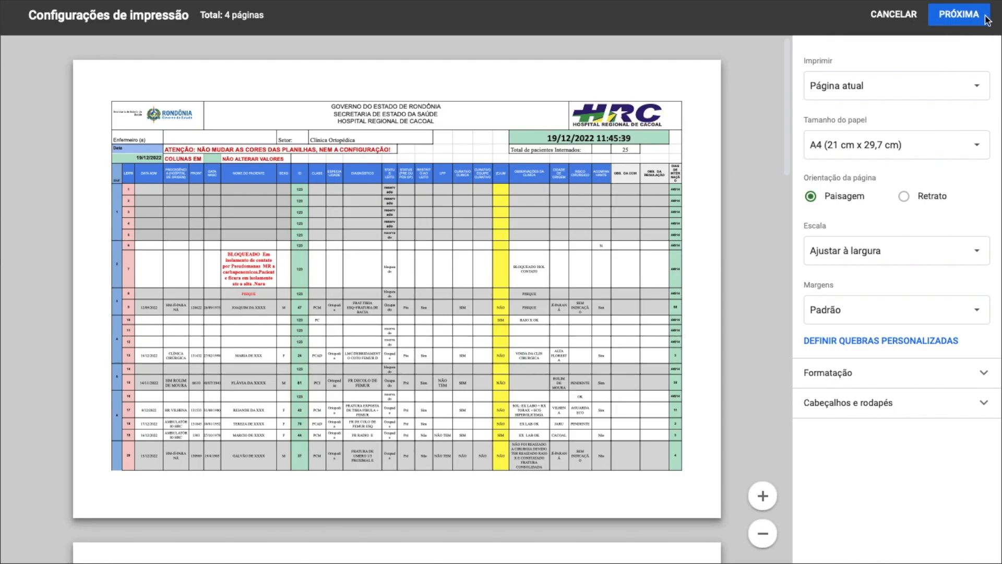
{"action": "left_click", "coordinate": [894, 16]}
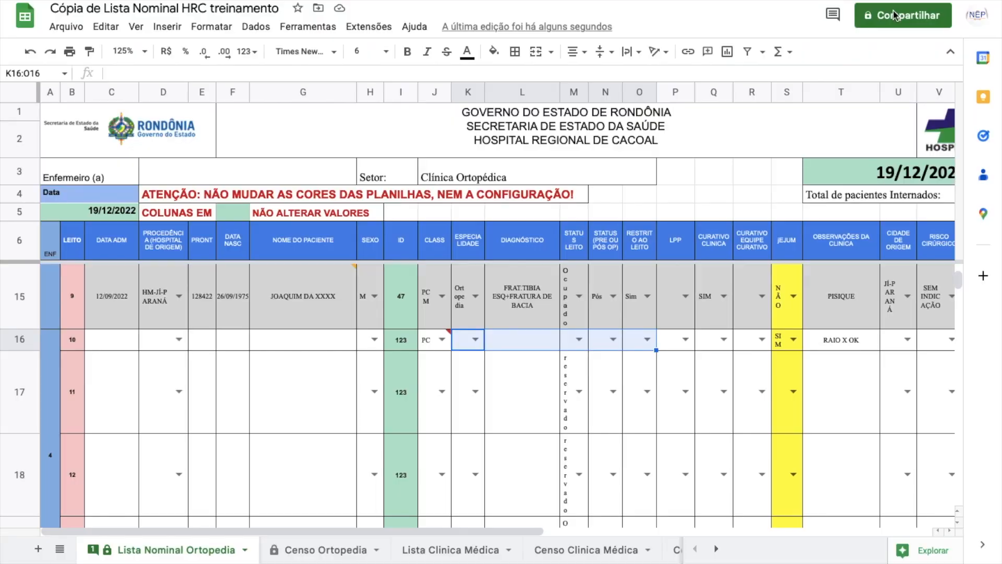
Step: Download the current sheet as a PDF with A4, landscape, fit-to-width settings
{"action": "left_click", "coordinate": [171, 170]}
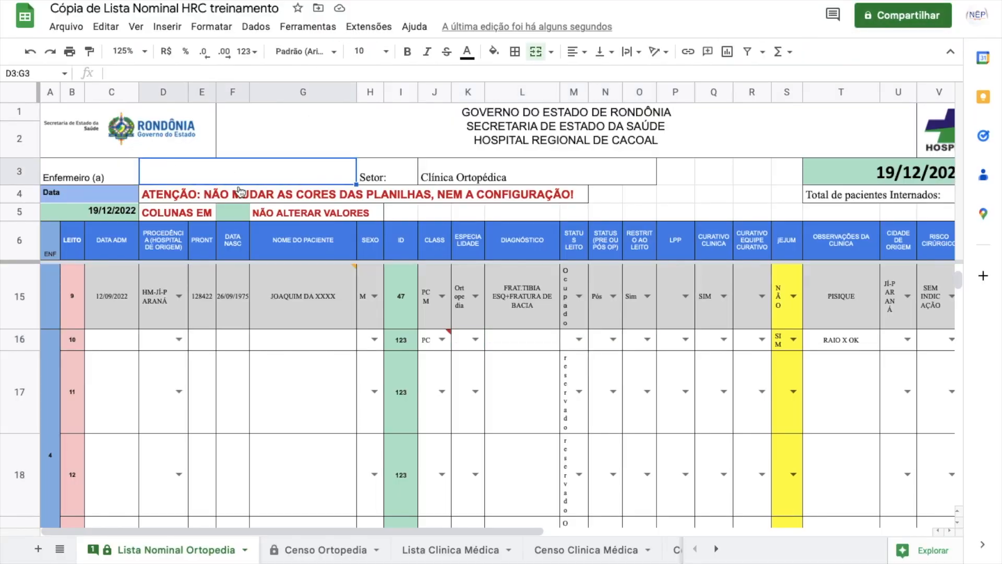
{"action": "scroll", "coordinate": [240, 191], "scroll_direction": "down", "scroll_amount": 15}
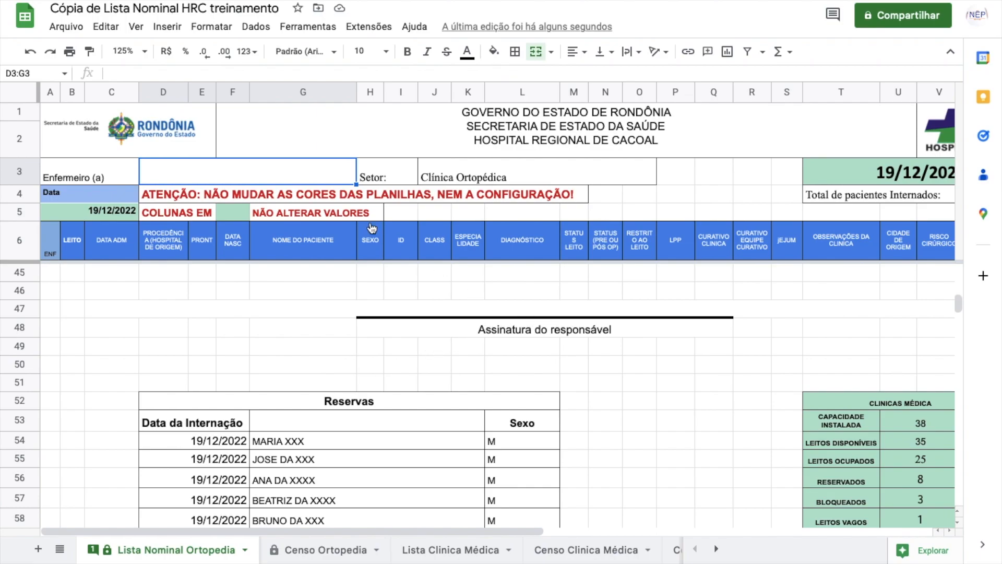
{"action": "left_click", "coordinate": [65, 28]}
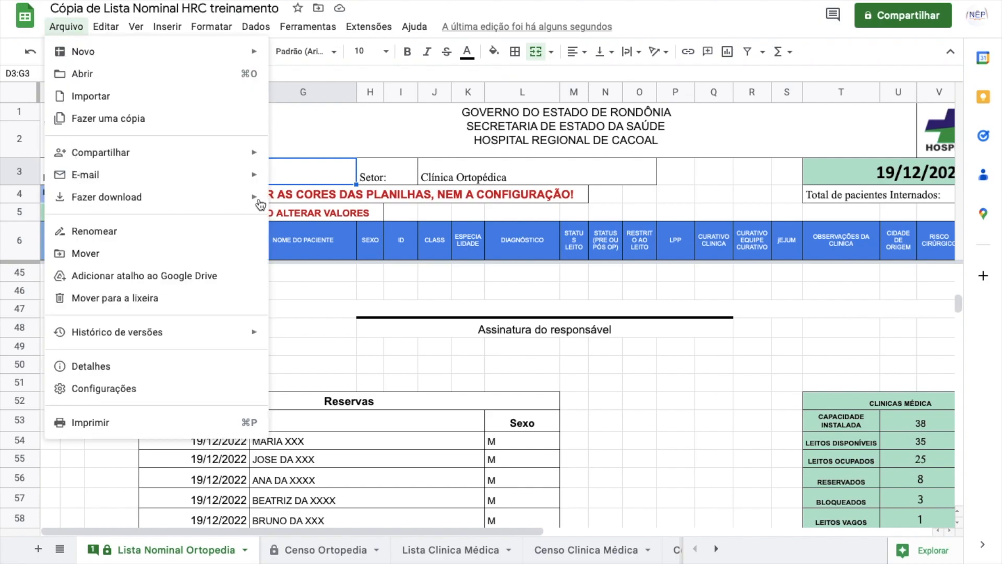
{"action": "mouse_move", "coordinate": [260, 203]}
{"action": "left_click", "coordinate": [293, 253]}
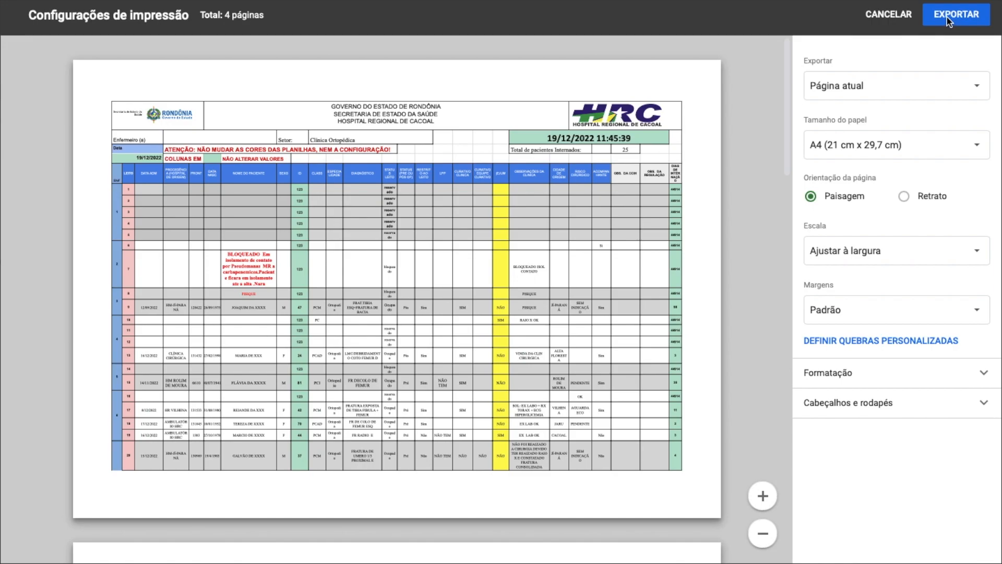
{"action": "left_click", "coordinate": [887, 16]}
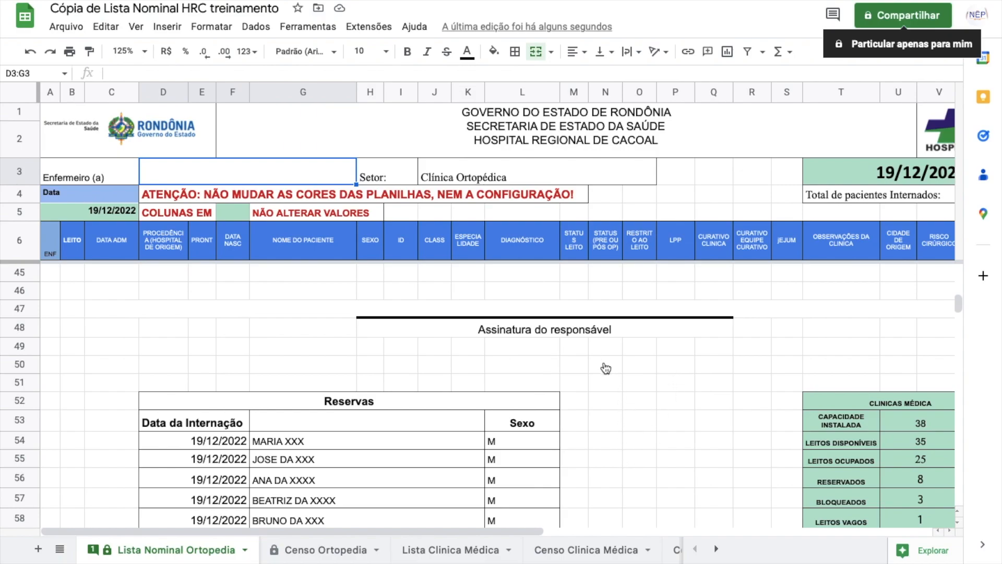
{"action": "scroll", "coordinate": [597, 391], "scroll_direction": "up", "scroll_amount": 10}
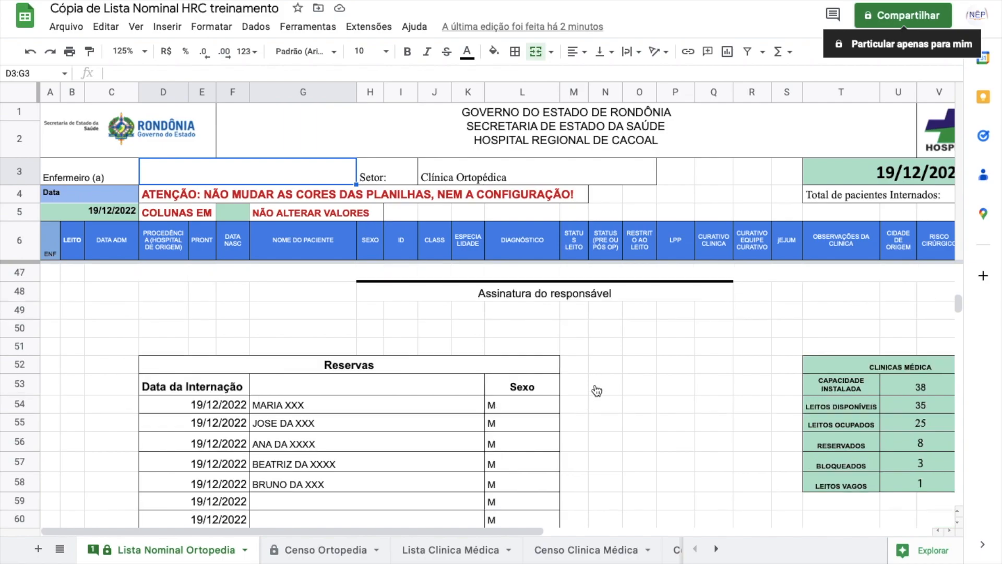
{"action": "scroll", "coordinate": [596, 391], "scroll_direction": "up", "scroll_amount": 15}
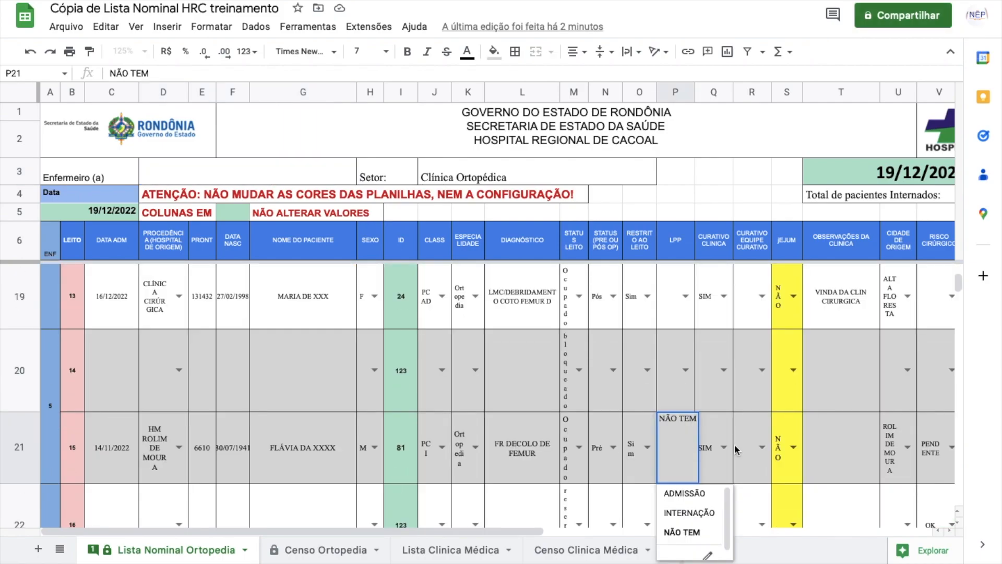
{"action": "left_click", "coordinate": [736, 448]}
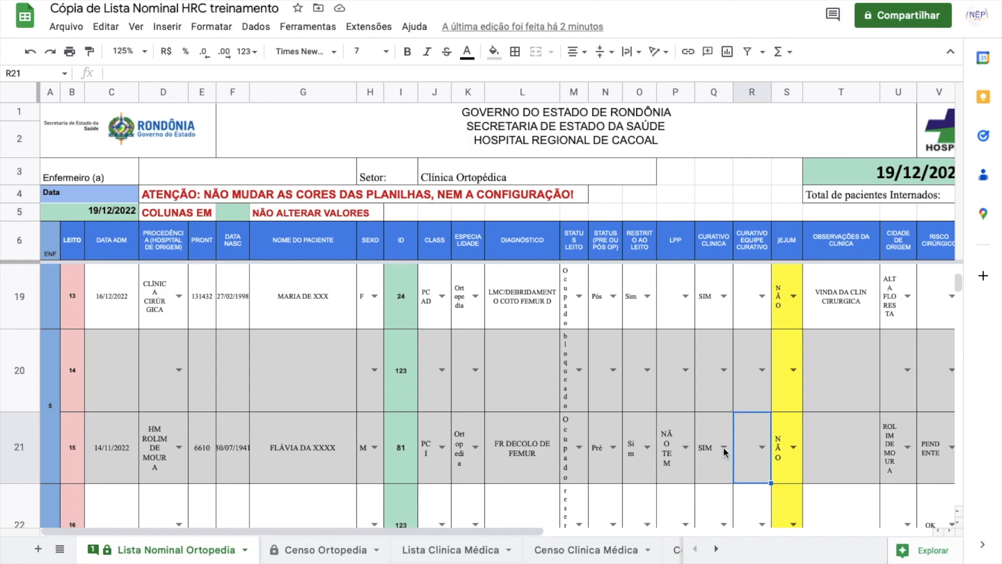
{"action": "scroll", "coordinate": [723, 446], "scroll_direction": "down", "scroll_amount": 4}
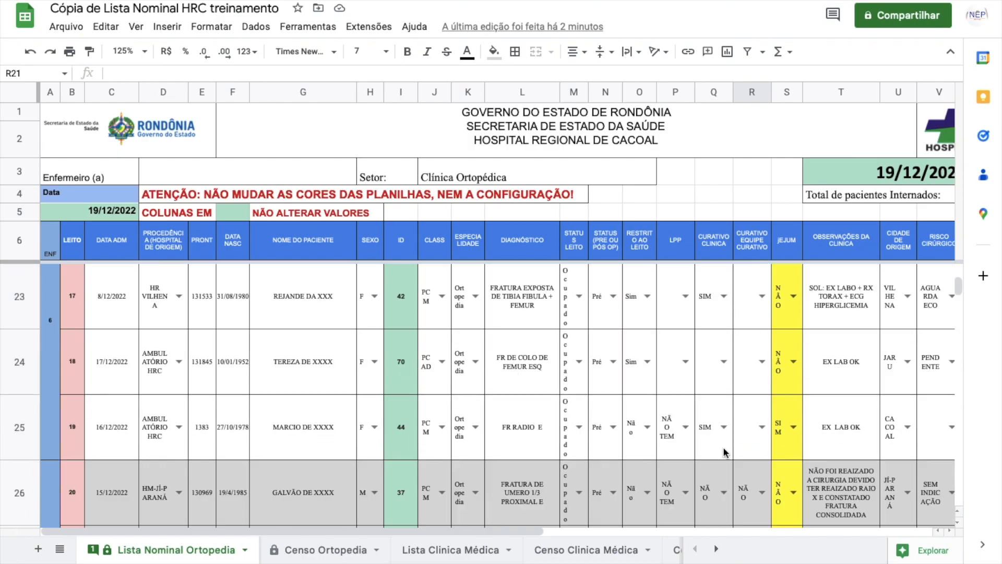
{"action": "scroll", "coordinate": [724, 452], "scroll_direction": "down", "scroll_amount": 1}
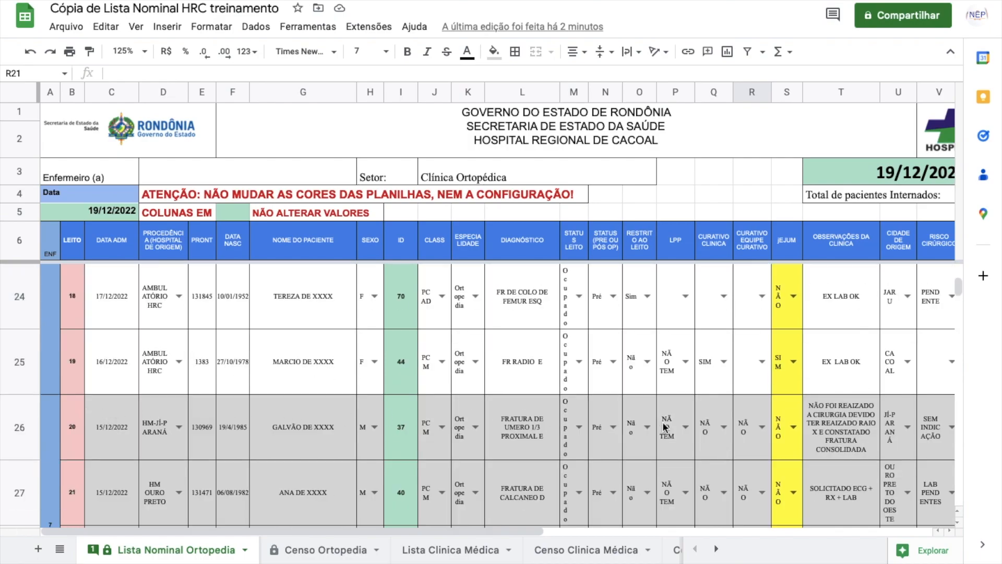
{"action": "left_click", "coordinate": [676, 94]}
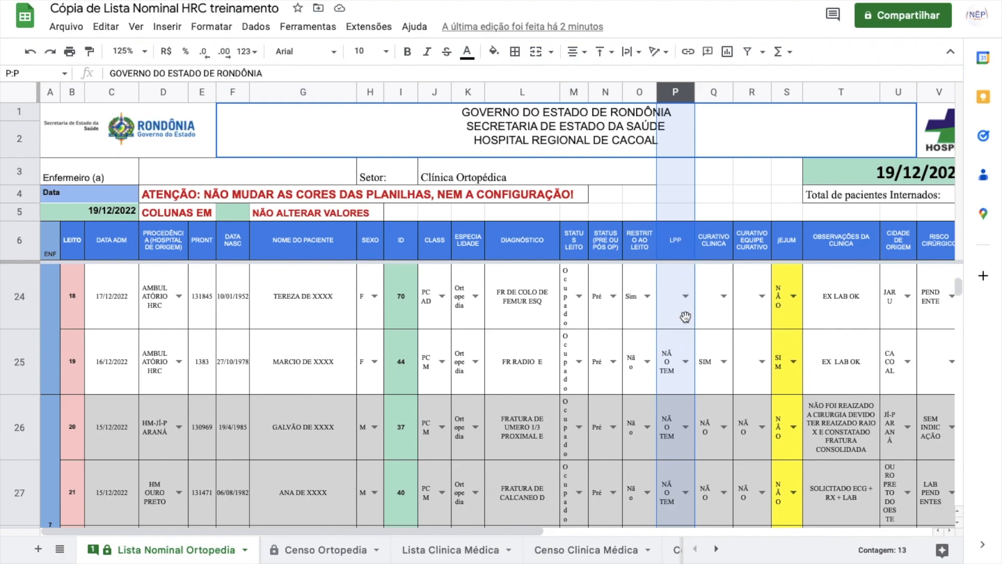
{"action": "left_click", "coordinate": [688, 429]}
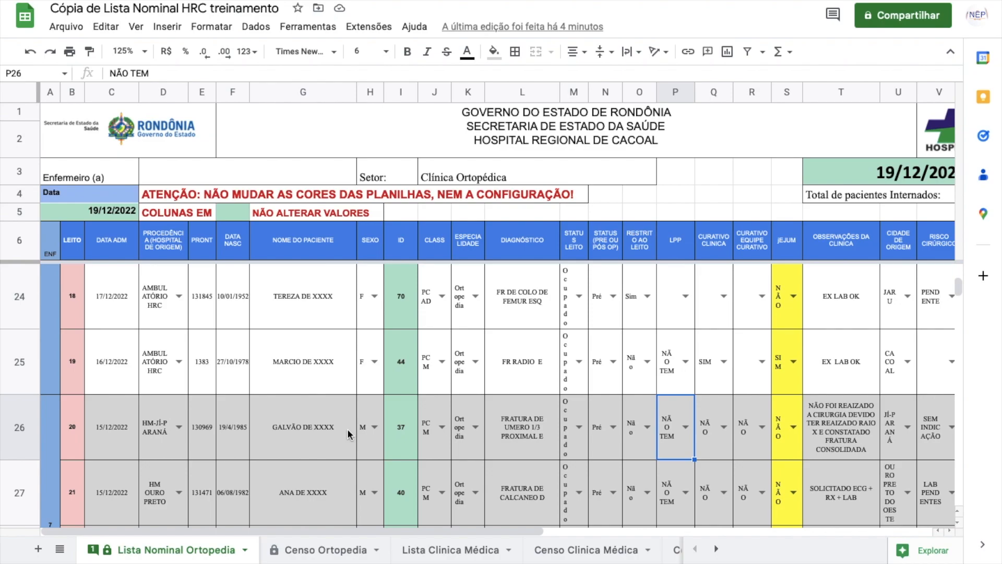
{"action": "double_click", "coordinate": [689, 427]}
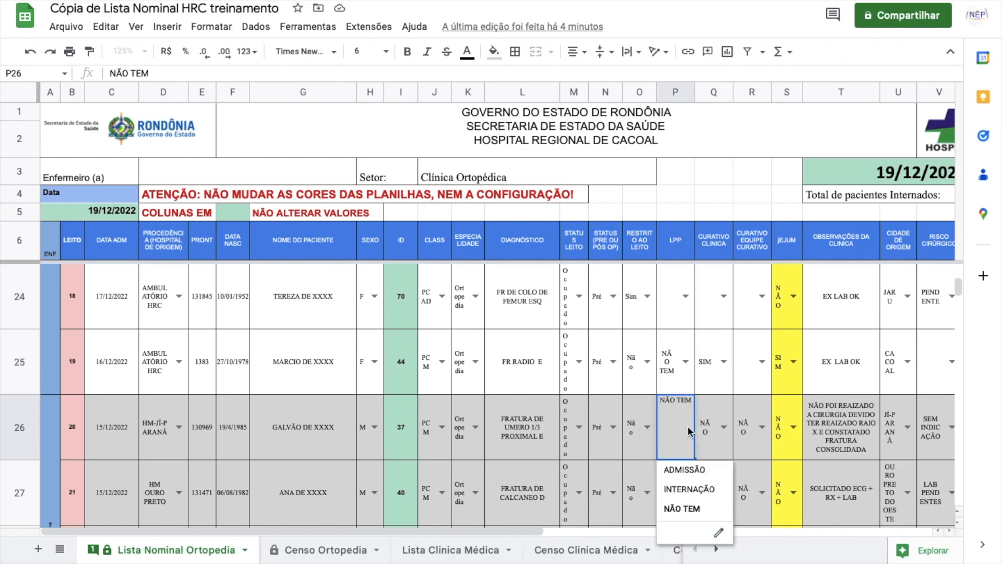
{"action": "left_click", "coordinate": [759, 493]}
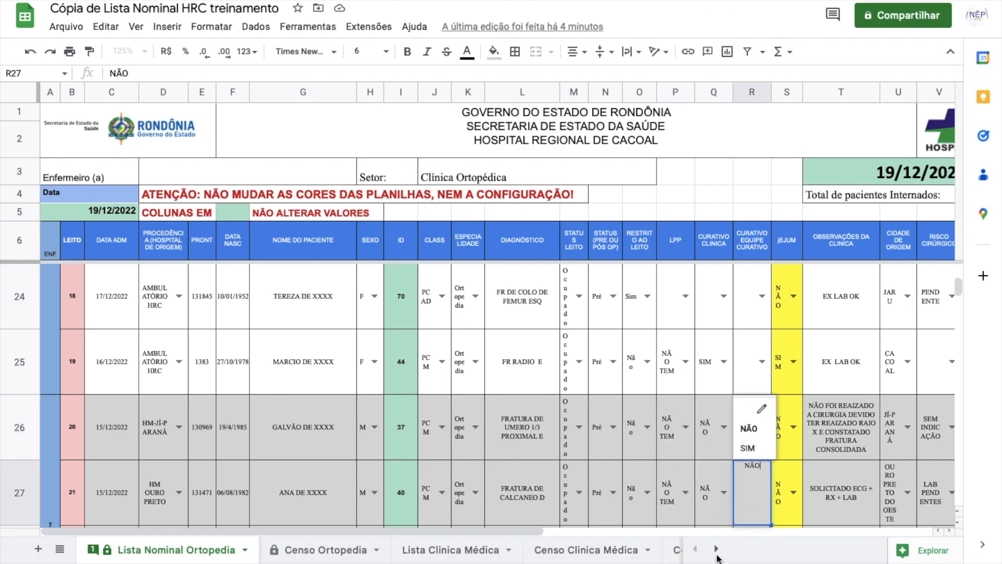
{"action": "left_click", "coordinate": [716, 549]}
{"action": "left_click", "coordinate": [716, 549]}
{"action": "left_click", "coordinate": [716, 549]}
{"action": "left_click", "coordinate": [716, 549]}
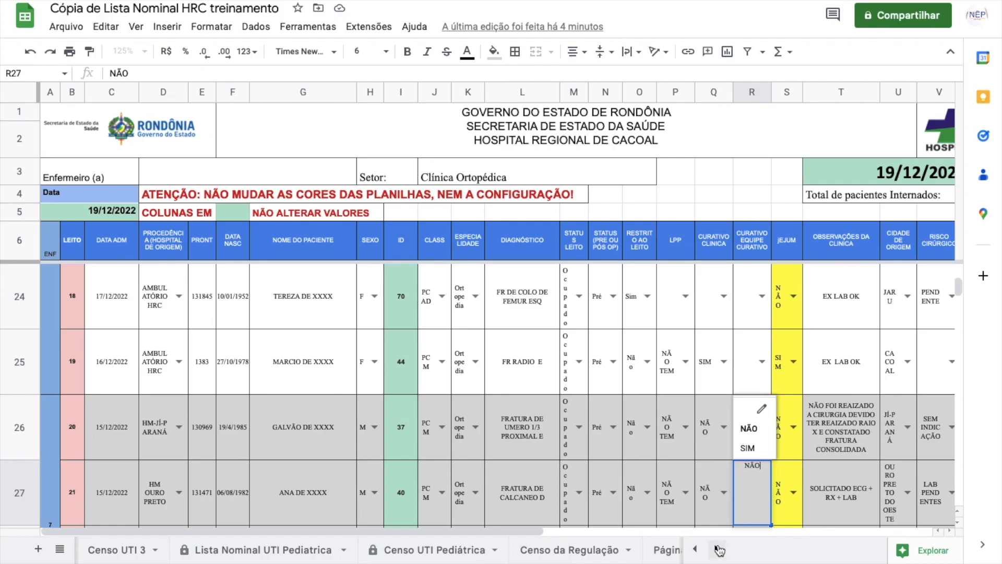
Step: Switch to the Lista Nominal UTI 1 sheet and select bed 1's patient name cell F7
{"action": "left_click", "coordinate": [716, 549]}
{"action": "left_click", "coordinate": [695, 549]}
{"action": "left_click", "coordinate": [695, 549]}
{"action": "left_click", "coordinate": [695, 549]}
{"action": "left_click", "coordinate": [694, 549]}
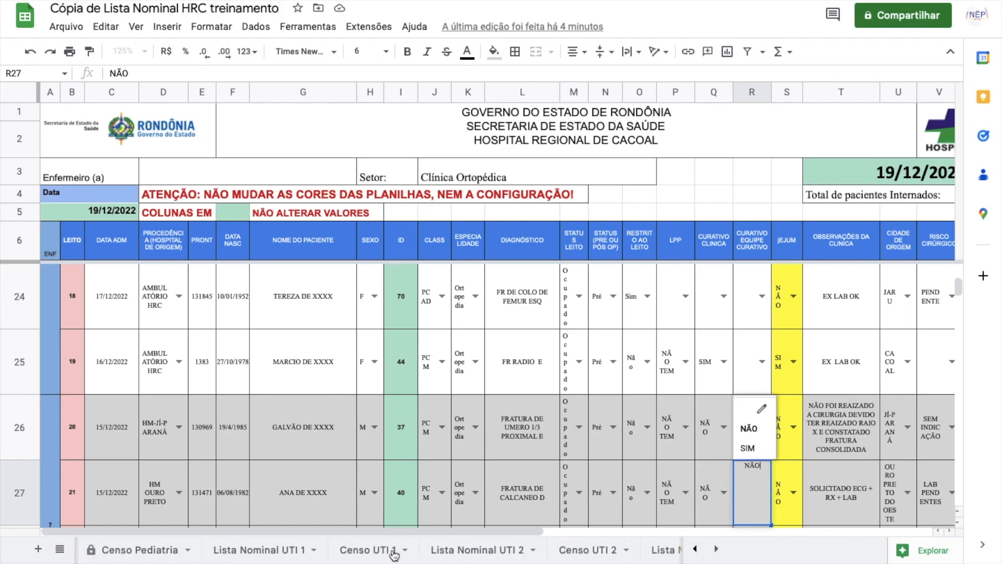
{"action": "left_click", "coordinate": [267, 551]}
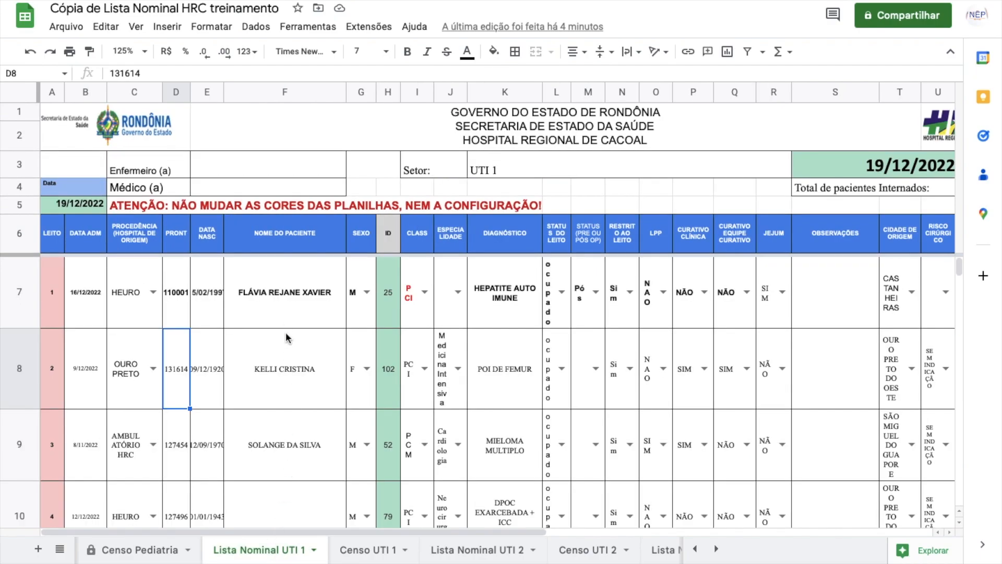
{"action": "left_click", "coordinate": [280, 307]}
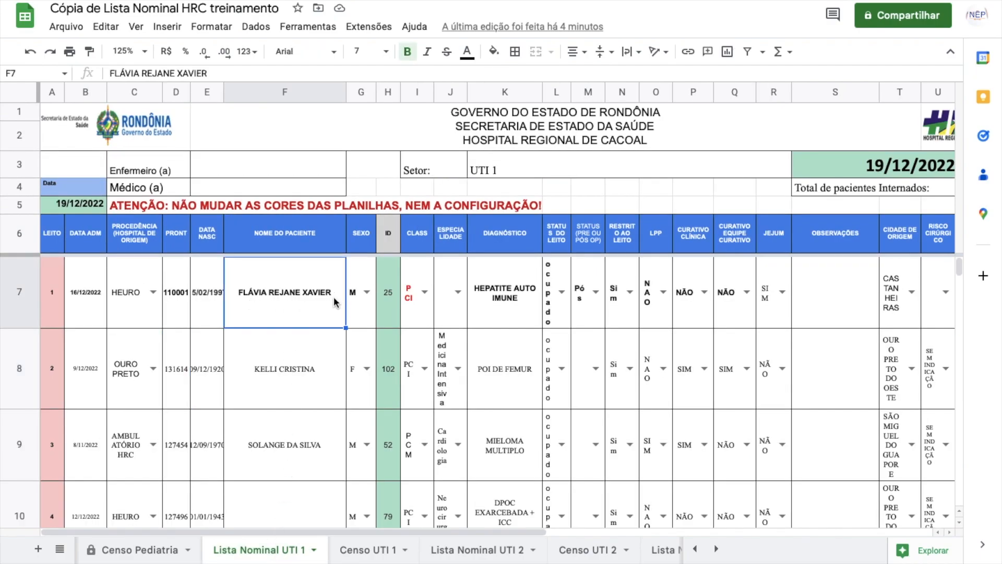
Step: Change bed 1's LPP in O7 to ADMISSÃO, then select the whole LPP column O
{"action": "left_click", "coordinate": [666, 293]}
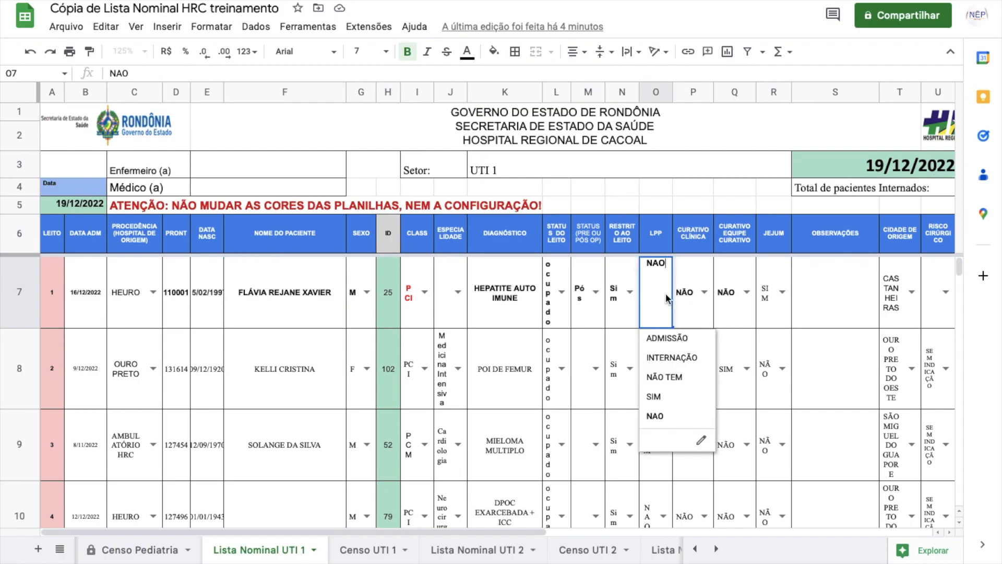
{"action": "left_click", "coordinate": [666, 339]}
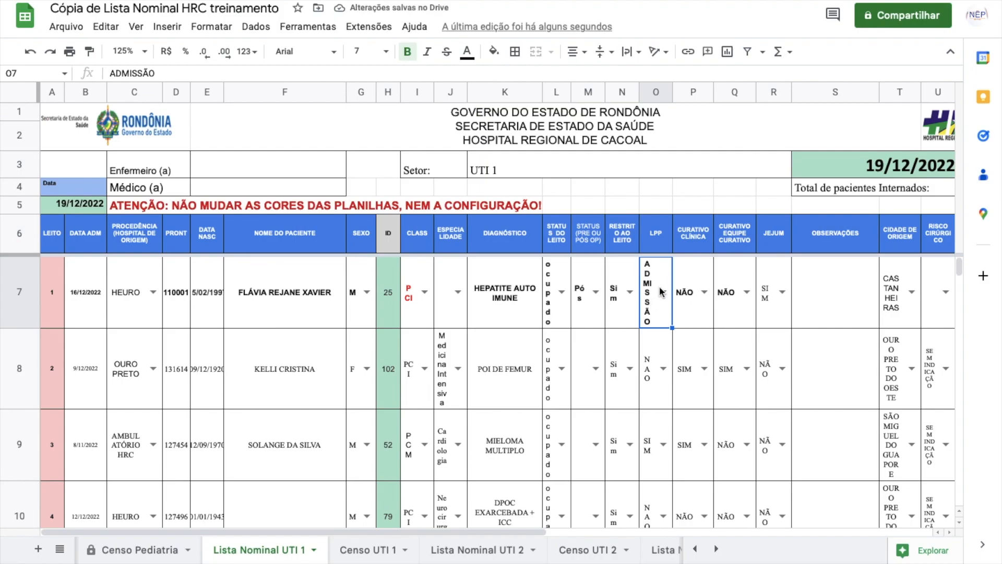
{"action": "left_click", "coordinate": [685, 293]}
{"action": "left_click", "coordinate": [726, 302]}
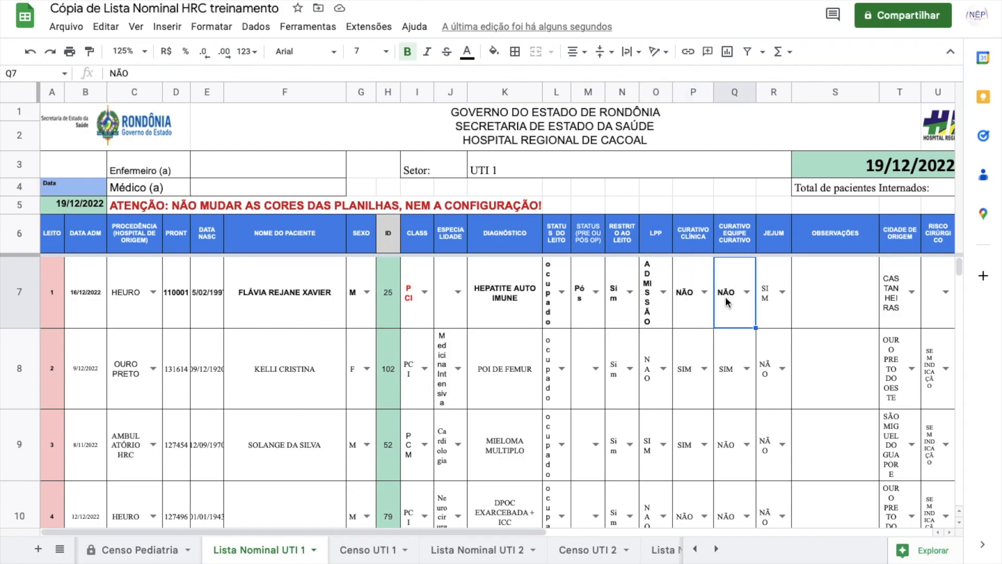
{"action": "left_click", "coordinate": [710, 296]}
{"action": "left_click", "coordinate": [665, 295]}
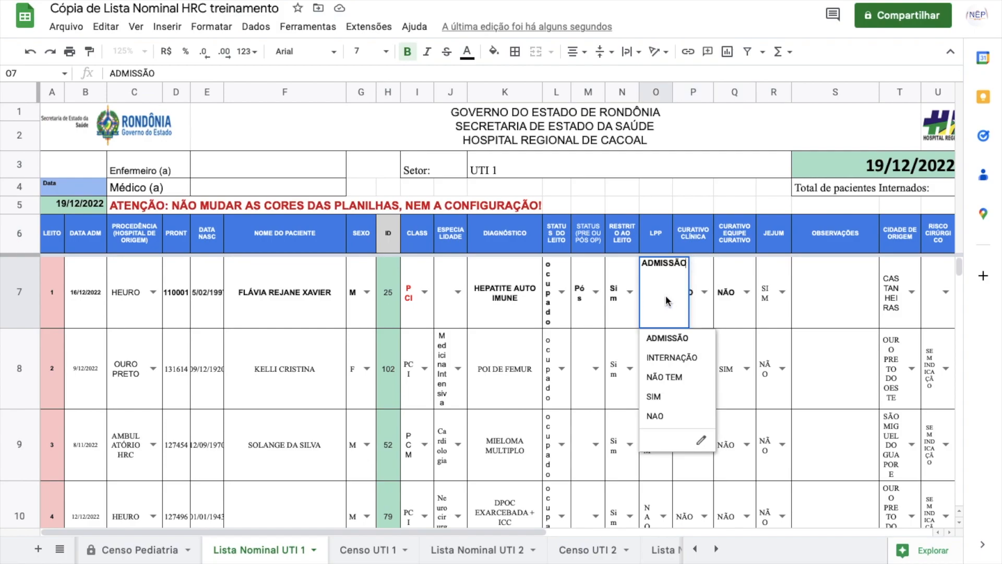
{"action": "left_click", "coordinate": [655, 94]}
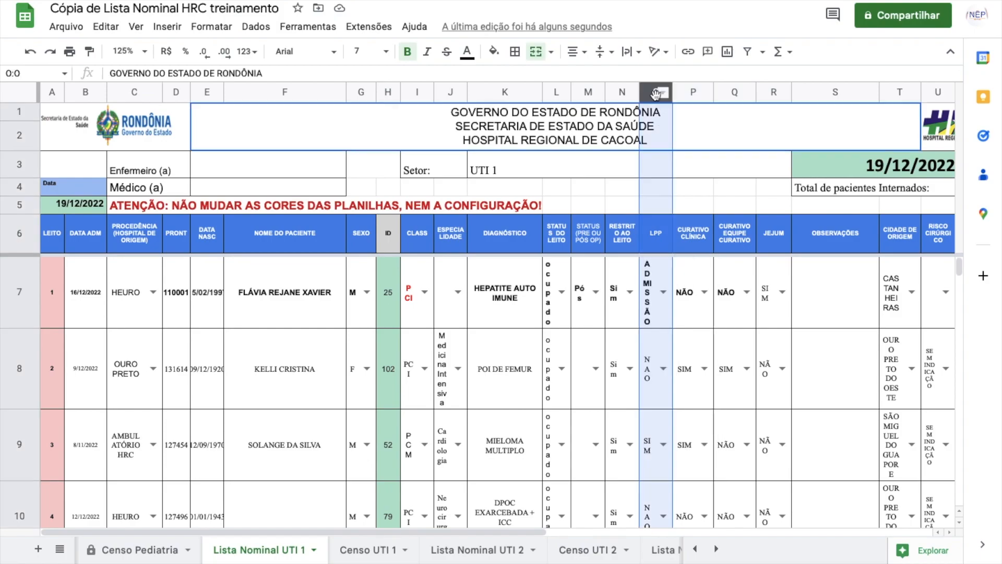